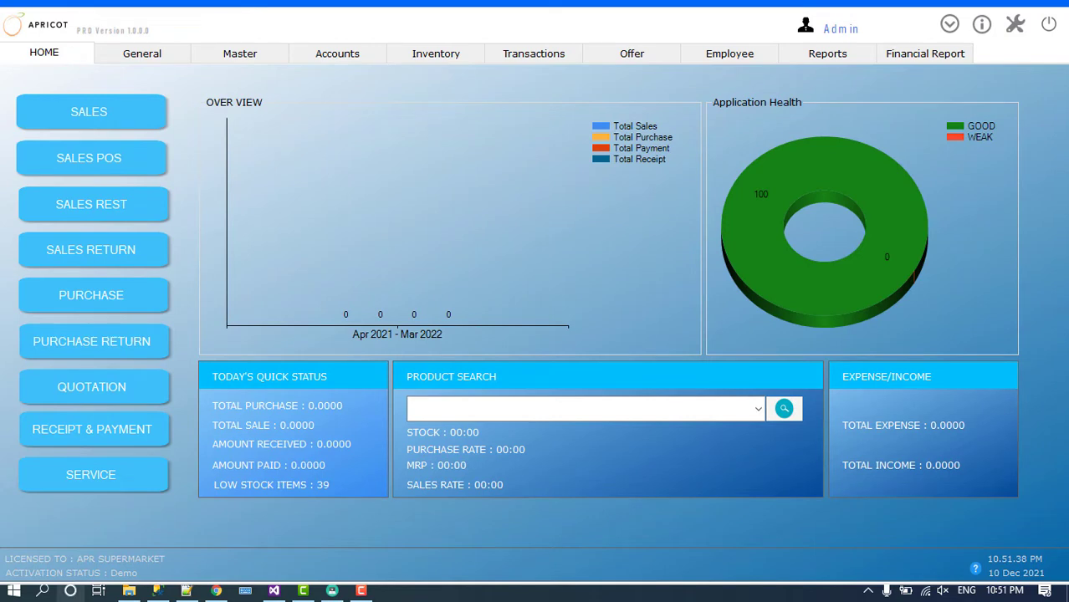
- Look up products starting with H in the dashboard's product search, and clear the entry
{"action": "left_click", "coordinate": [480, 405]}
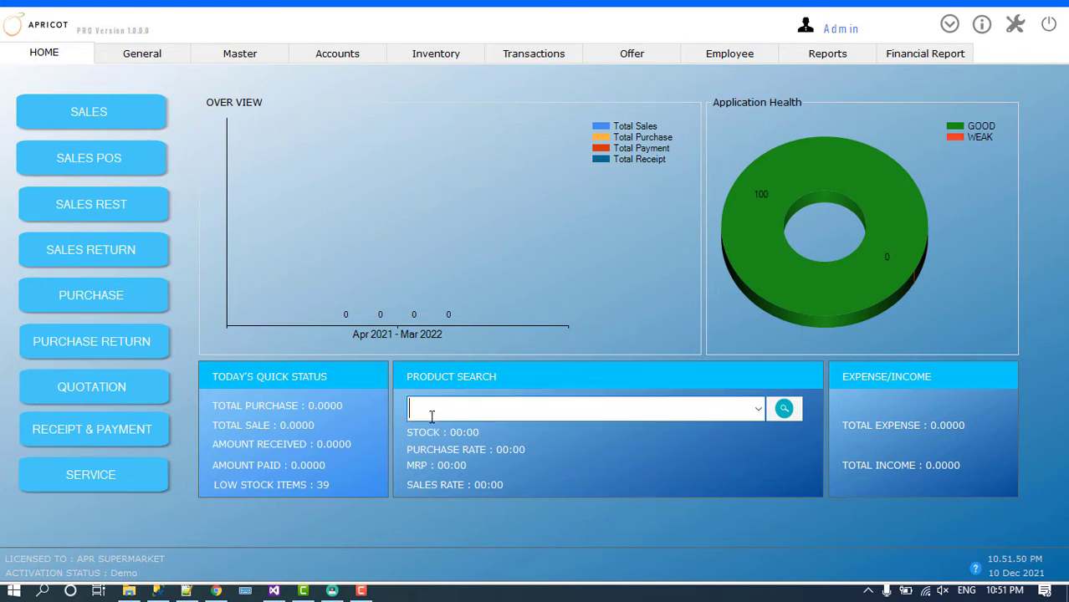
{"action": "type", "text": "H"}
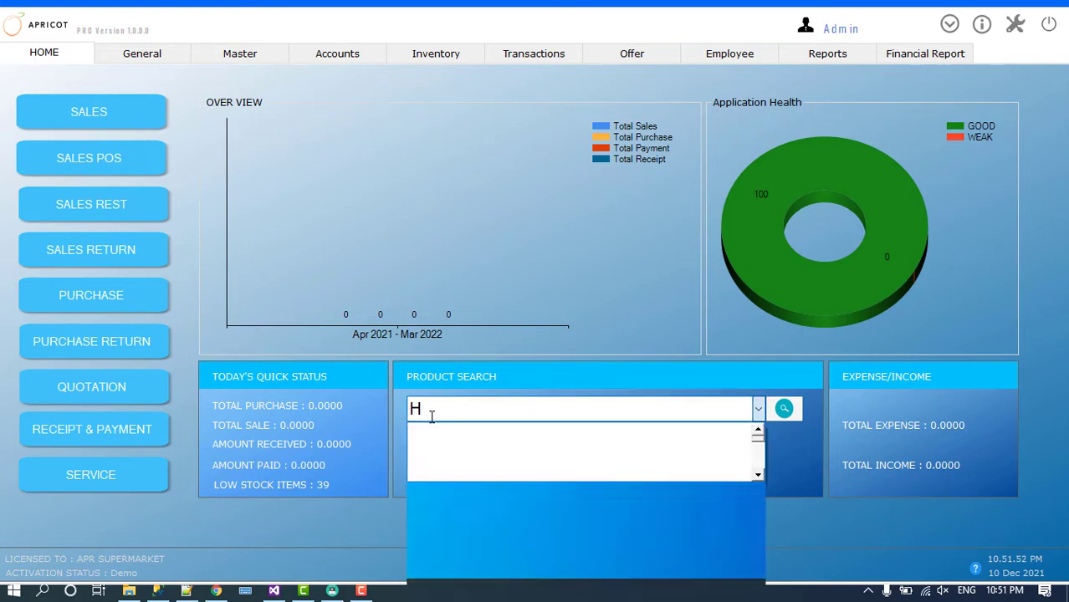
{"action": "key", "text": "BackSpace"}
{"action": "left_click", "coordinate": [452, 302]}
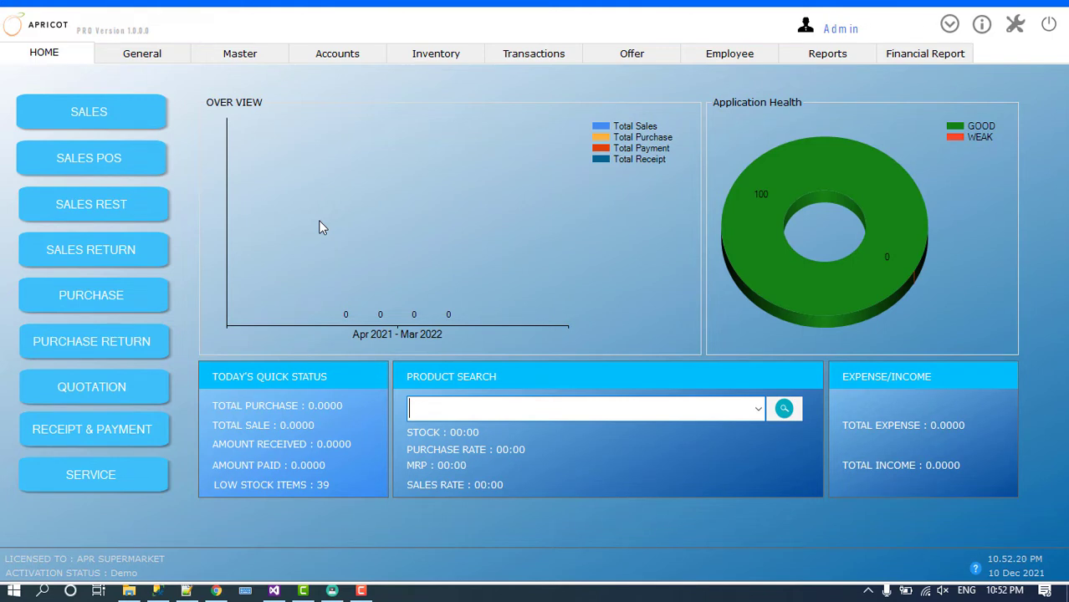
- View the company details of APR SUPERMARKET in the company management form, and exit the form
{"action": "left_click", "coordinate": [136, 53]}
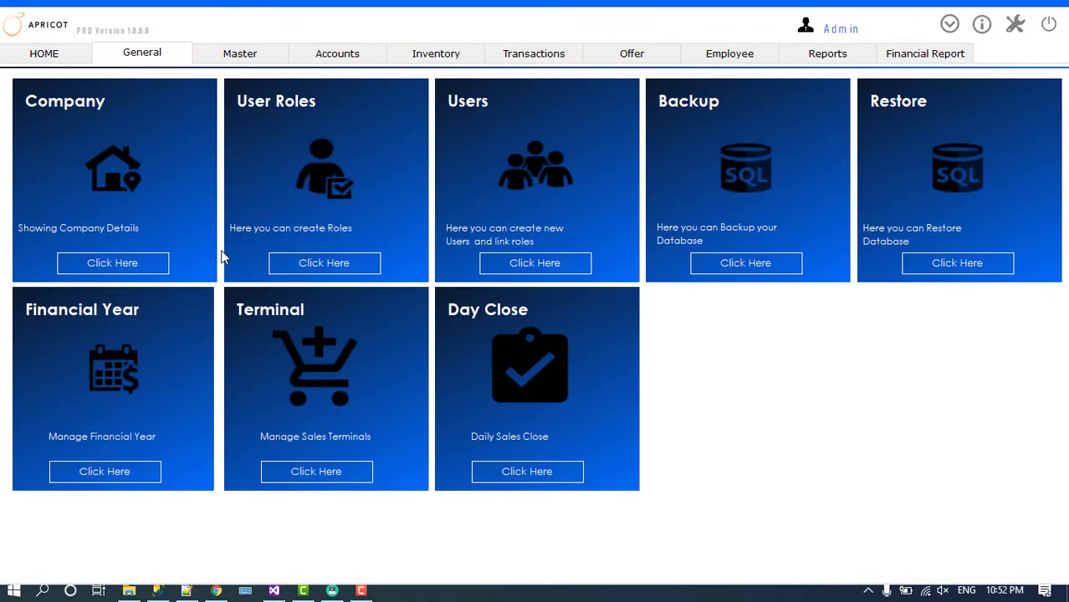
{"action": "left_click", "coordinate": [108, 264]}
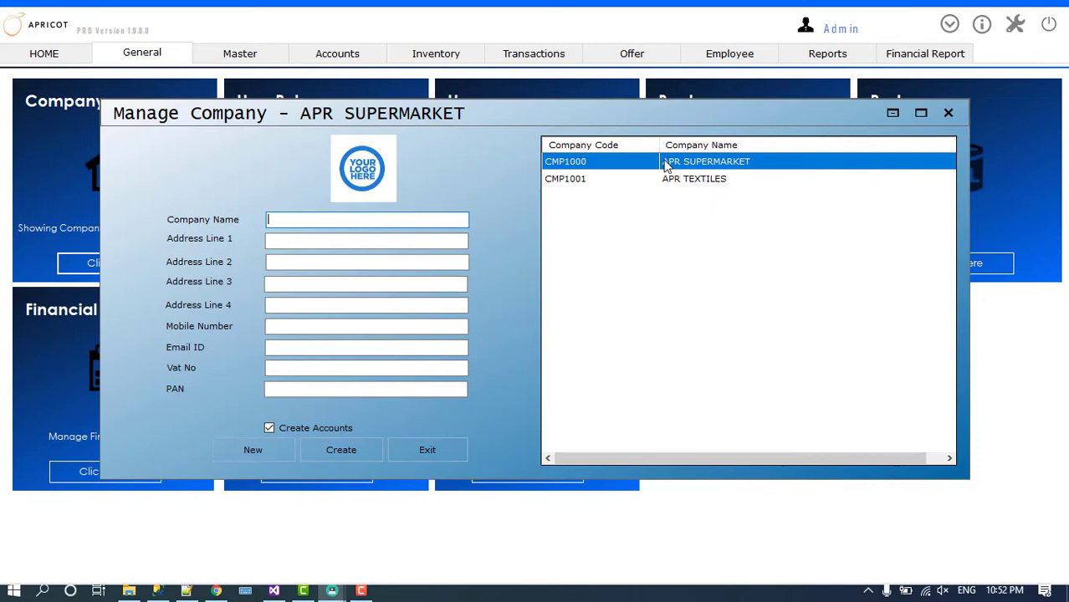
{"action": "left_click", "coordinate": [610, 166]}
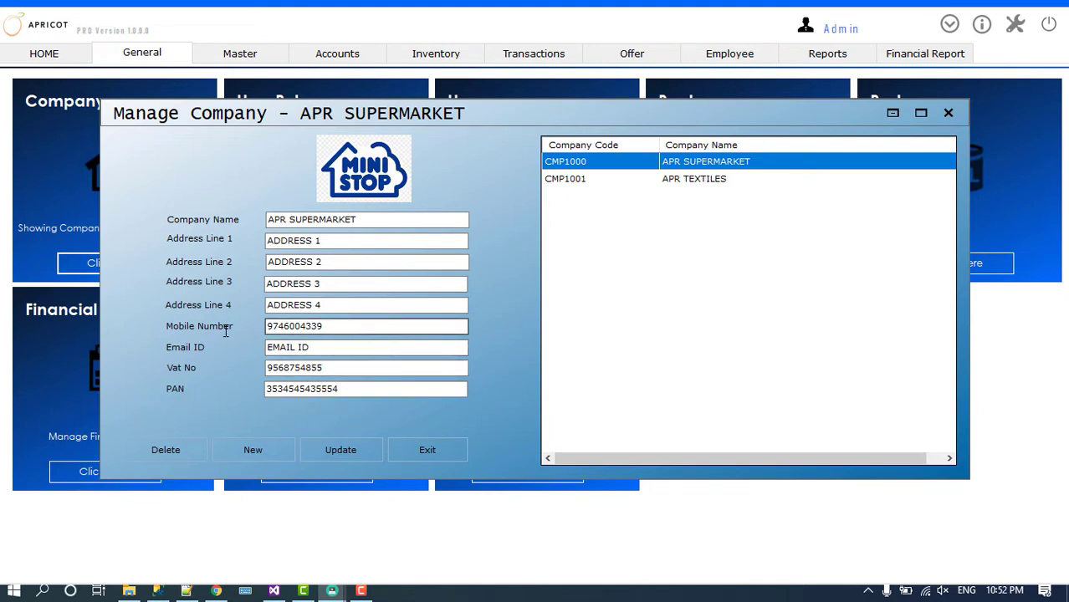
{"action": "double_click", "coordinate": [319, 324]}
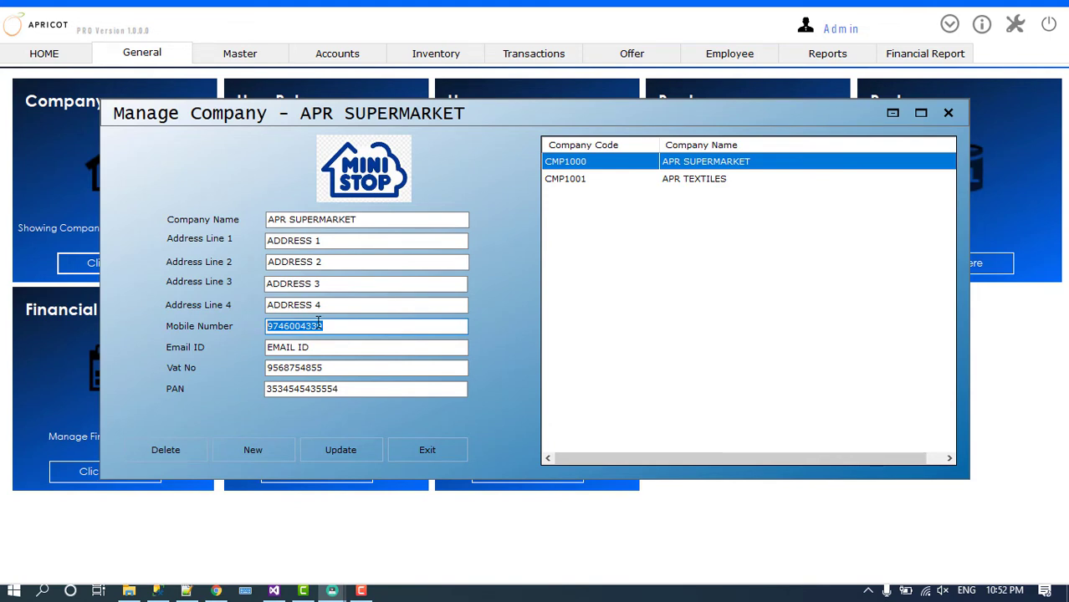
{"action": "left_click", "coordinate": [398, 445]}
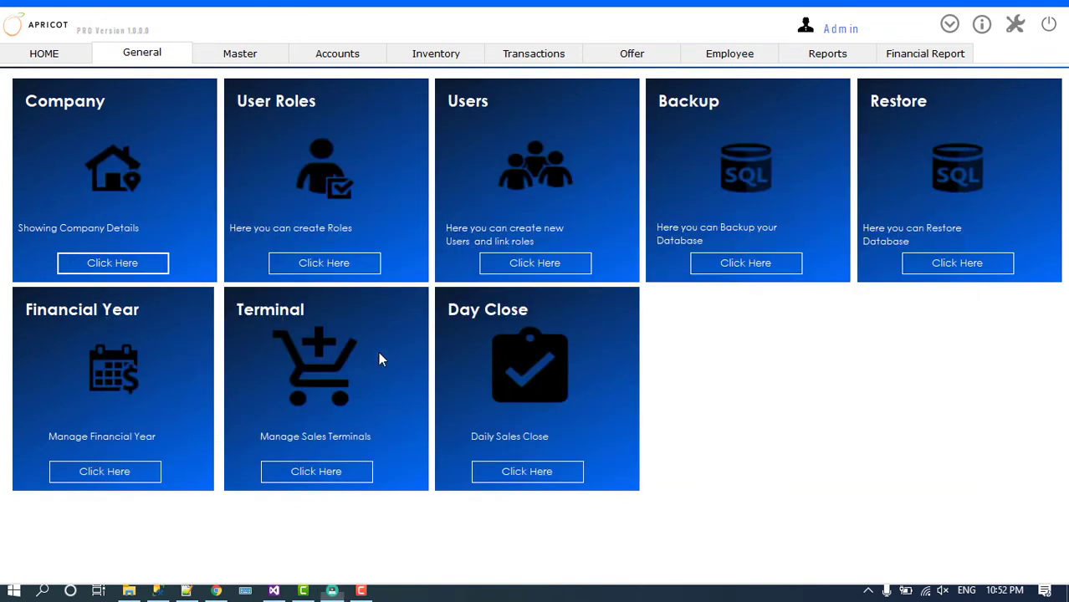
- Open the SALESMAN role, toggle its Sales Discount, Edit Sales Rates and Edit Sales rights, and close the form without saving
{"action": "left_click", "coordinate": [334, 264]}
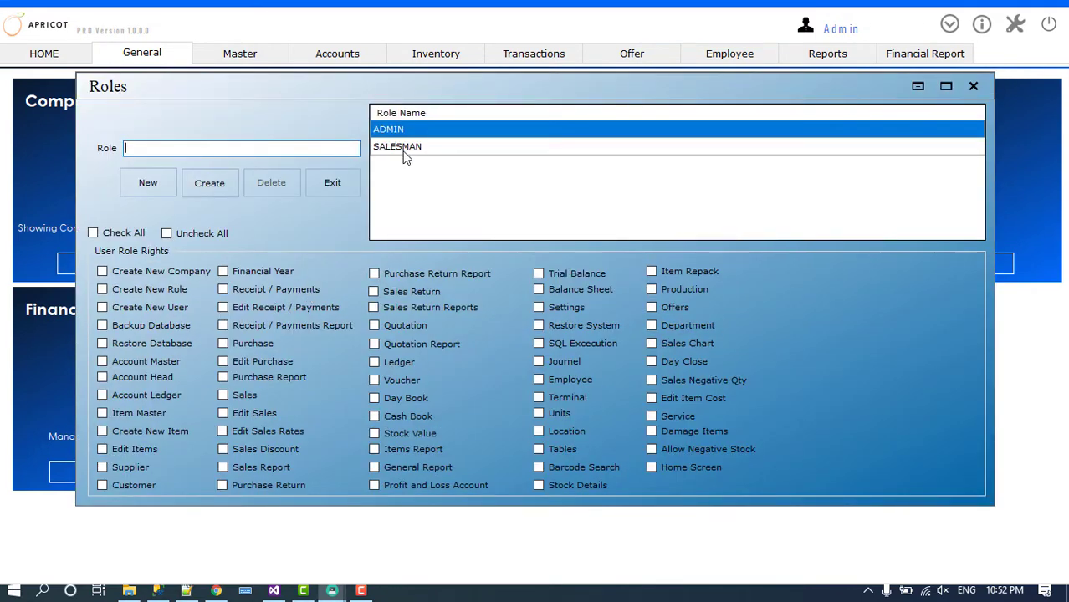
{"action": "left_click", "coordinate": [404, 149]}
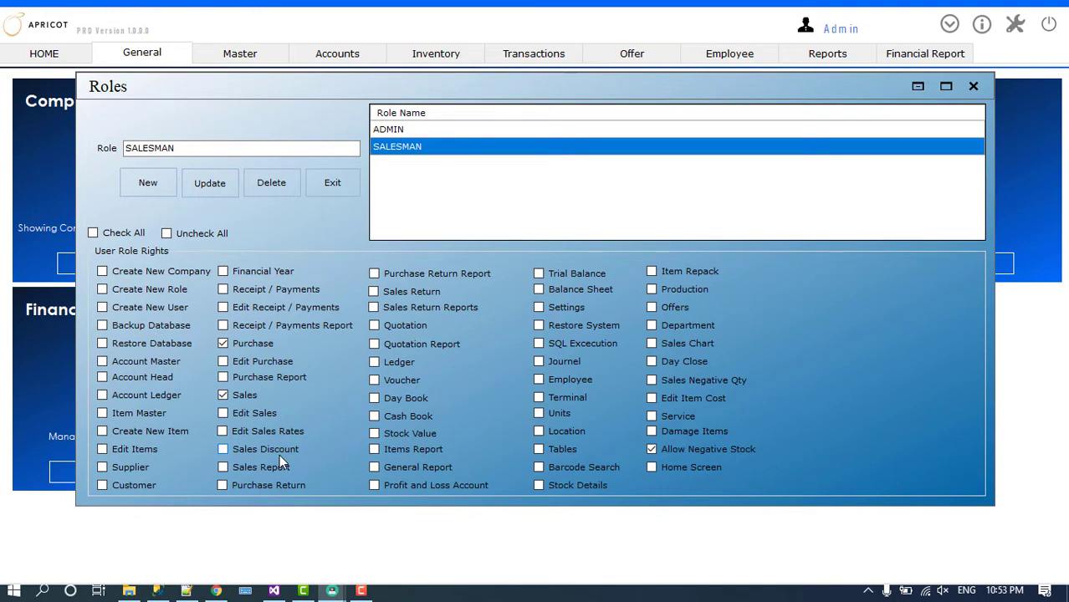
{"action": "left_click", "coordinate": [223, 449]}
{"action": "left_click", "coordinate": [222, 431]}
{"action": "left_click", "coordinate": [223, 413]}
{"action": "left_click", "coordinate": [974, 87]}
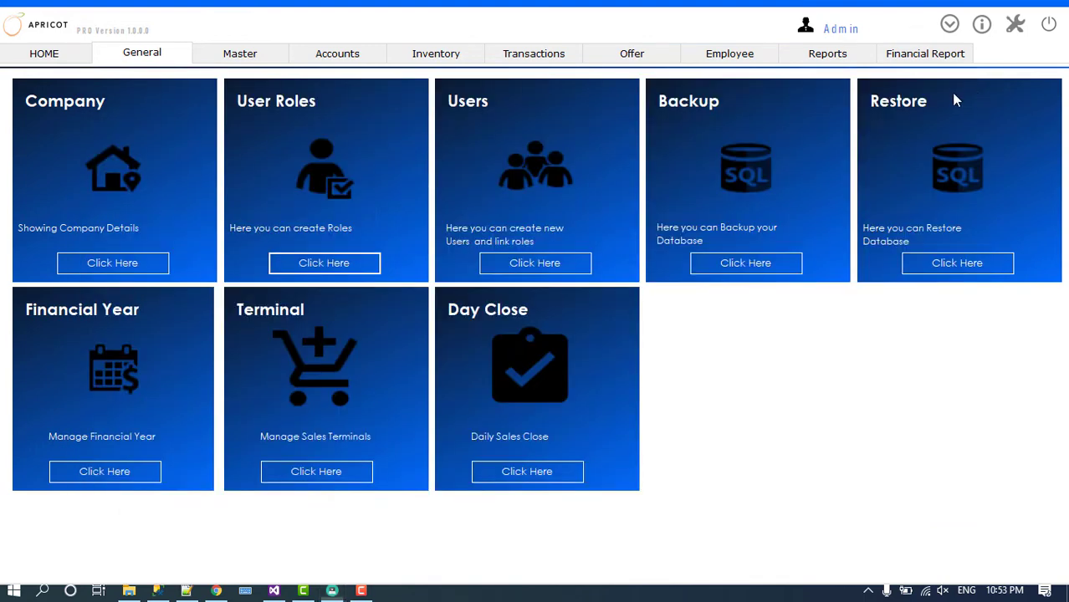
- View the third user's record, check the user roles that can be assigned, and close the users form
{"action": "left_click", "coordinate": [511, 261]}
{"action": "left_click", "coordinate": [606, 247]}
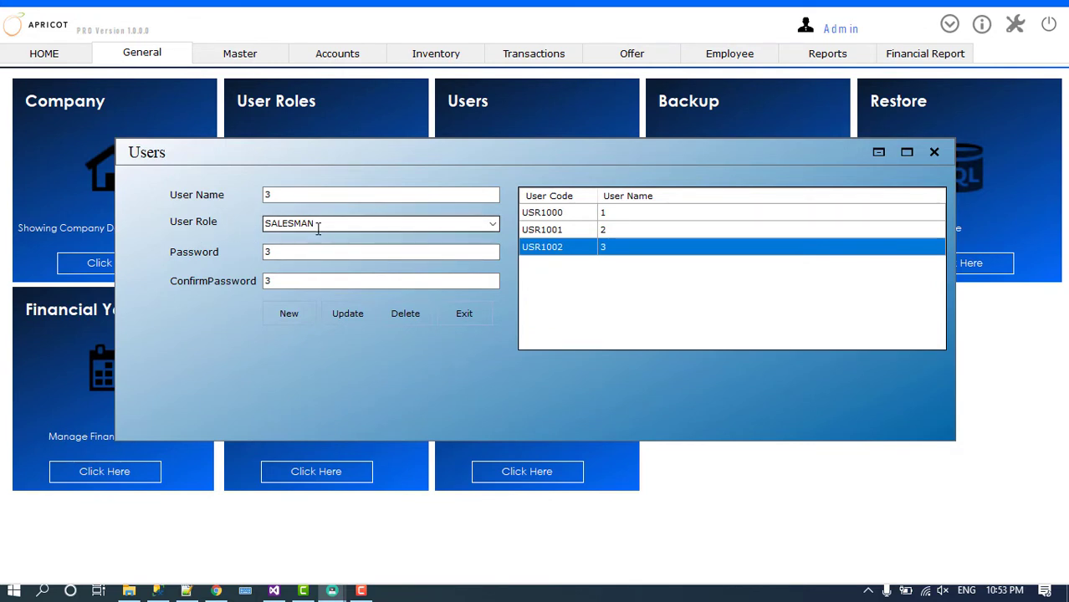
{"action": "left_click", "coordinate": [493, 224]}
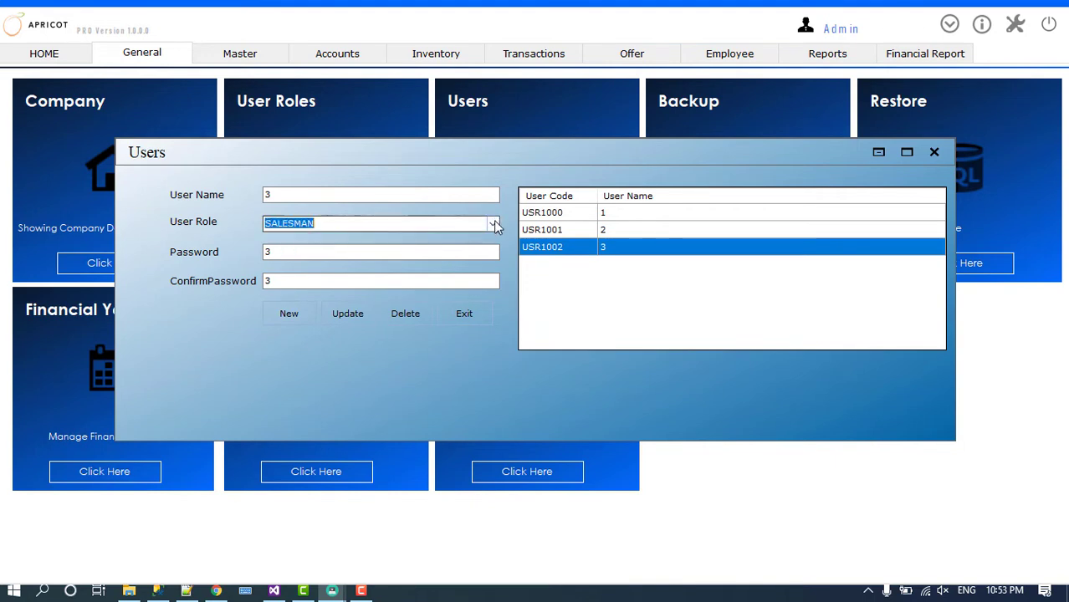
{"action": "left_click", "coordinate": [504, 312]}
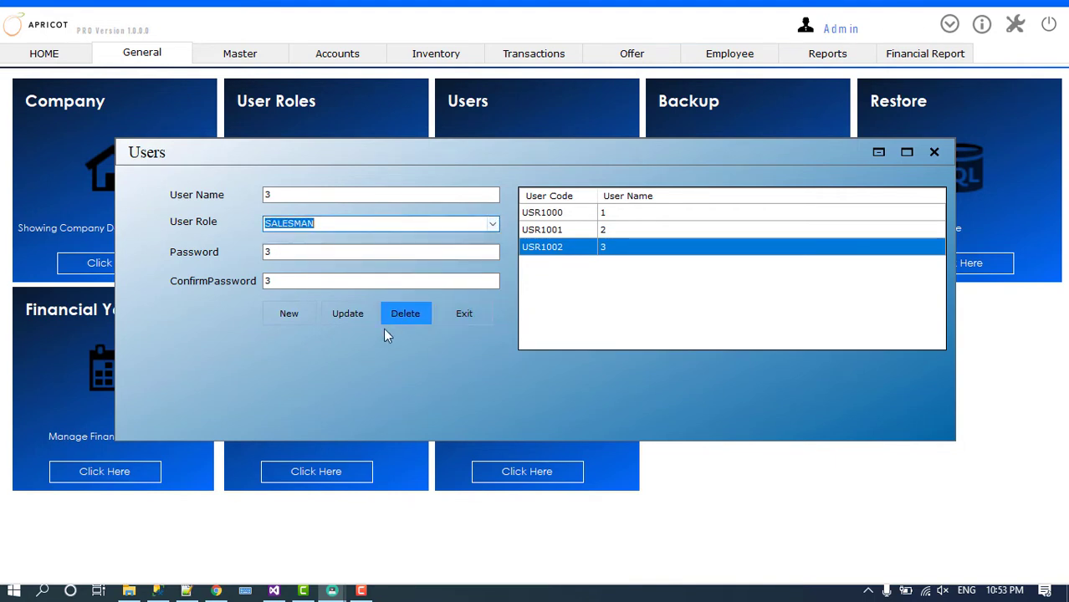
{"action": "key", "text": "Escape"}
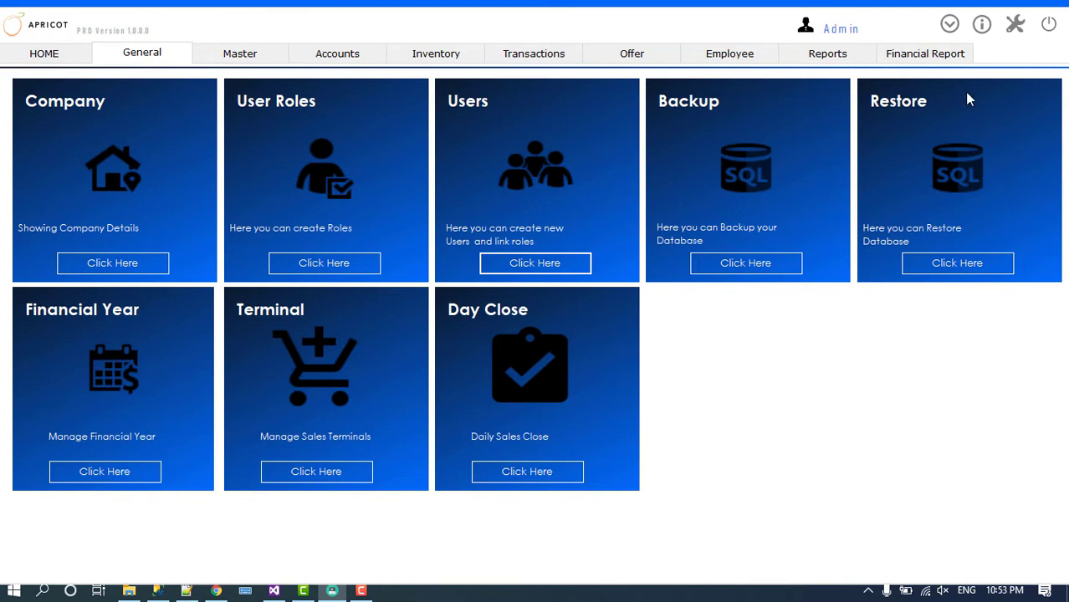
- Browse the Master, Accounts and Inventory modules
{"action": "left_click", "coordinate": [253, 60]}
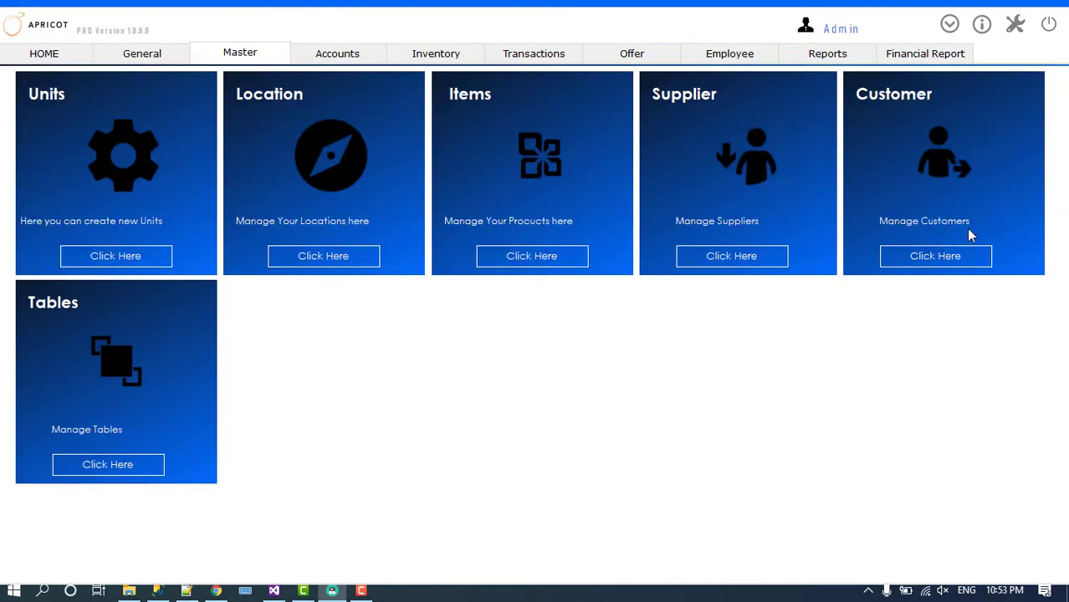
{"action": "left_click", "coordinate": [352, 57]}
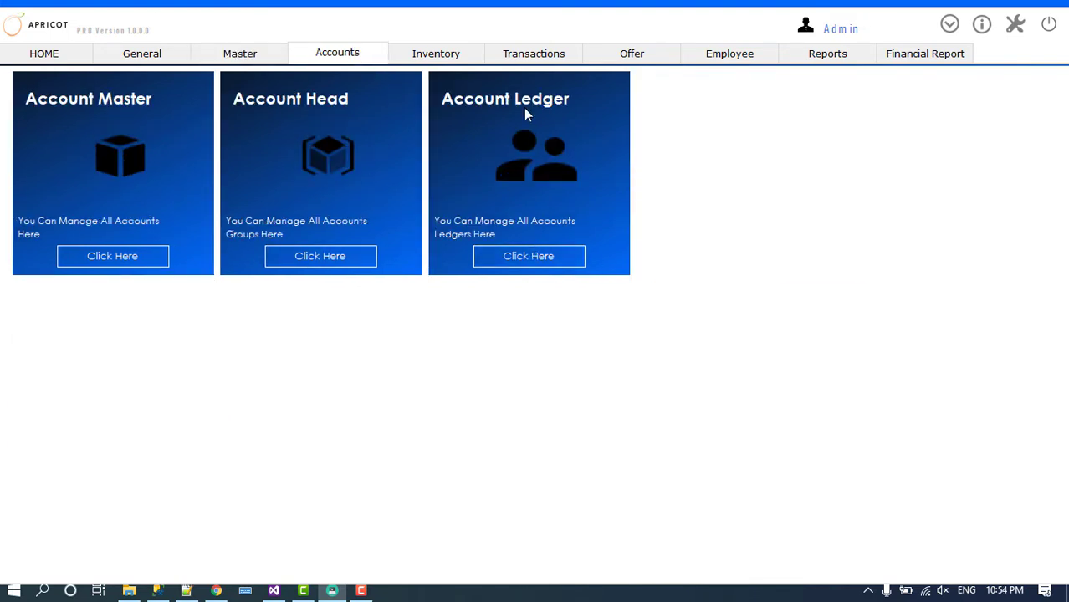
{"action": "left_click", "coordinate": [469, 58]}
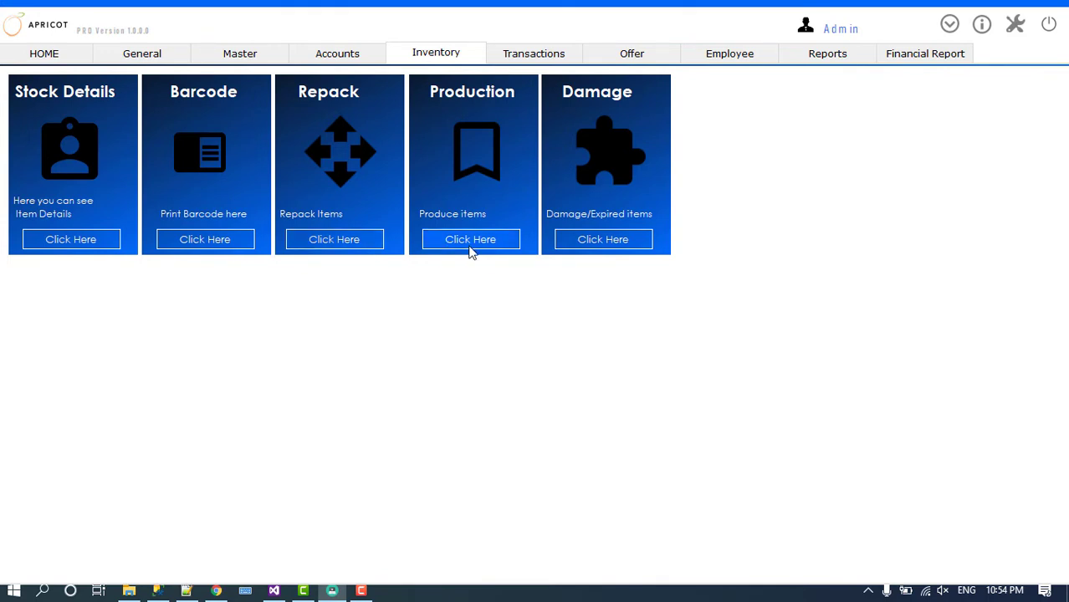
- View the Production entry form, and close it with confirmation and without saving
{"action": "left_click", "coordinate": [470, 241]}
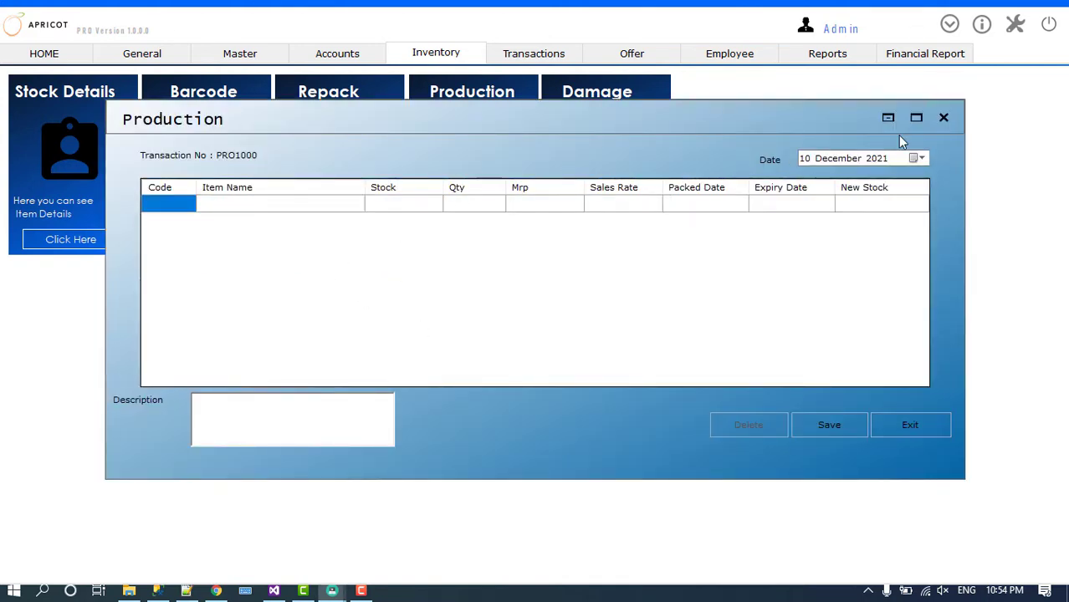
{"action": "left_click", "coordinate": [943, 118]}
{"action": "left_click", "coordinate": [572, 358]}
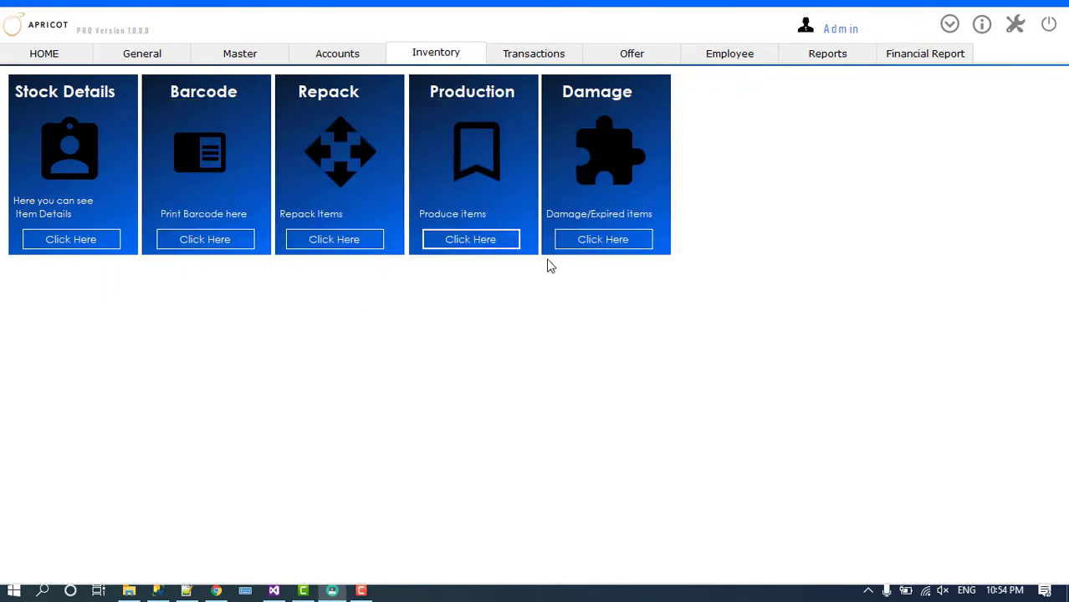
- View the Item Damage form, check the status options available for an item, and close the form without saving
{"action": "left_click", "coordinate": [595, 240]}
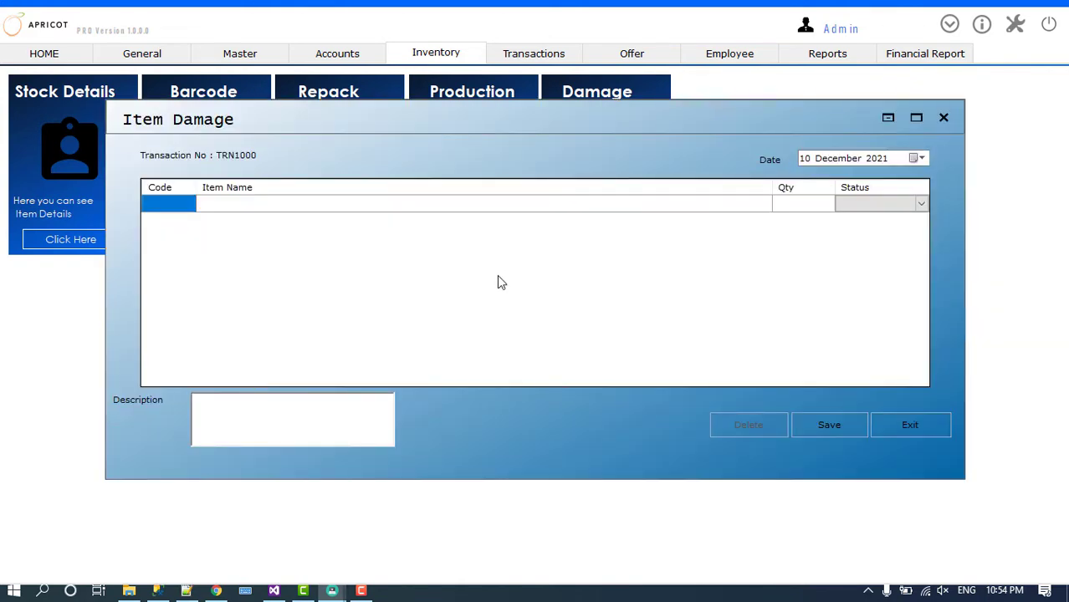
{"action": "left_click", "coordinate": [918, 205]}
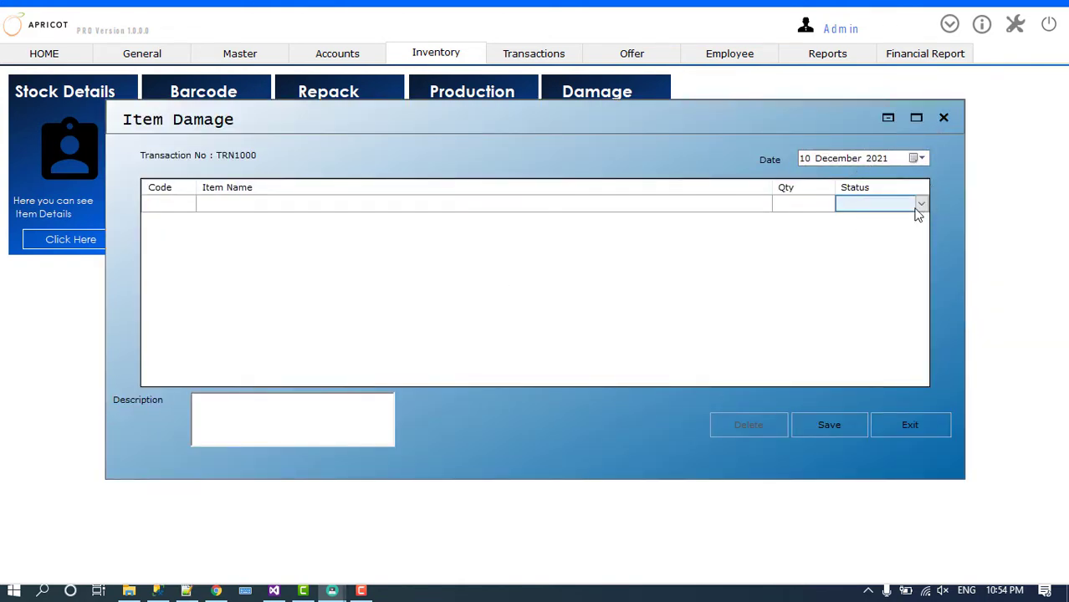
{"action": "left_click", "coordinate": [916, 210]}
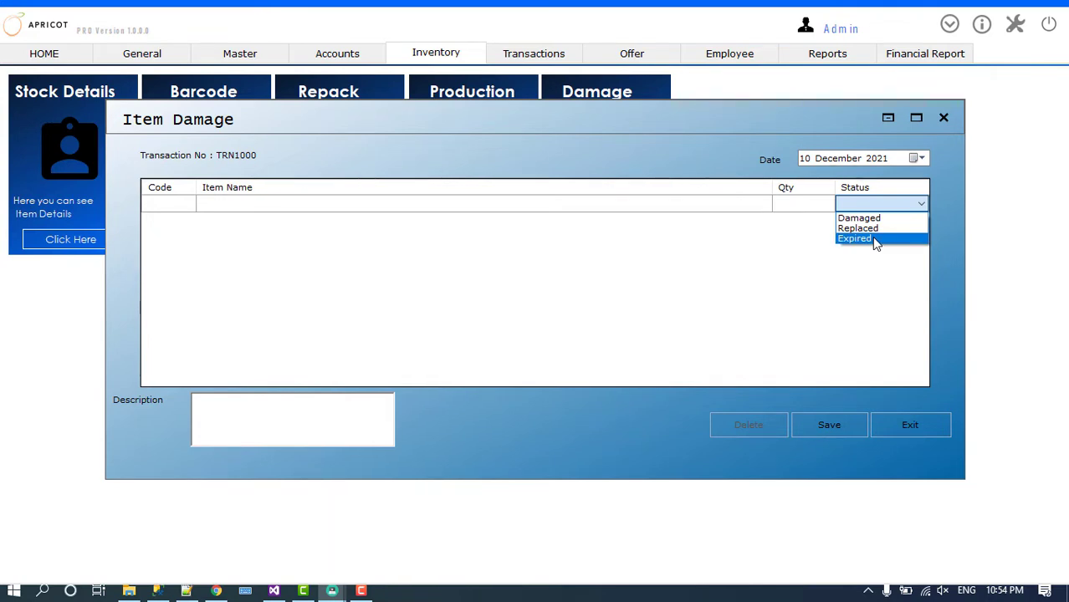
{"action": "left_click", "coordinate": [949, 120]}
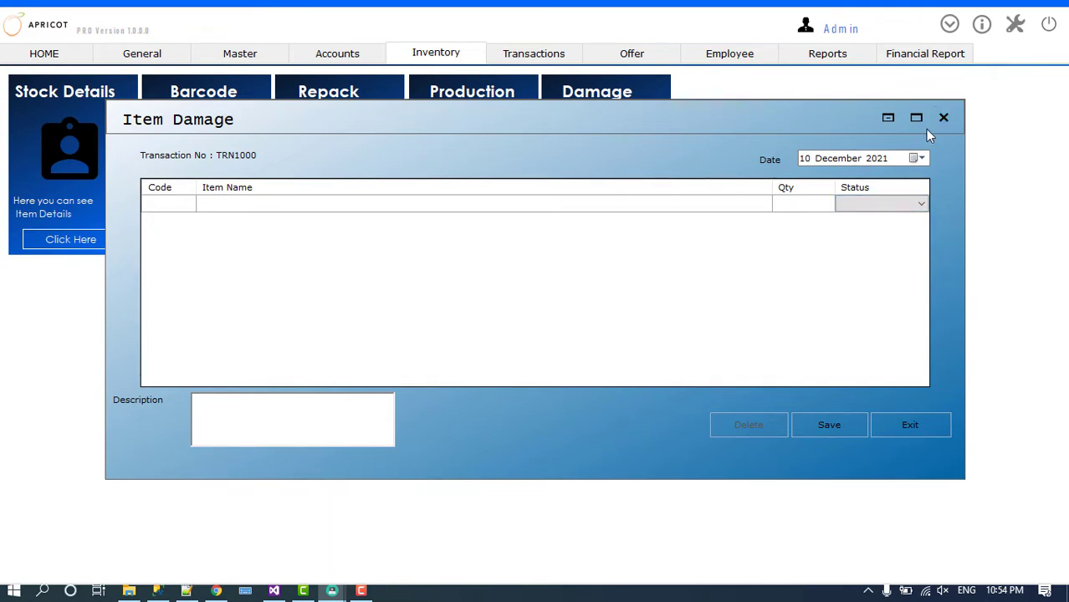
{"action": "left_click", "coordinate": [532, 355]}
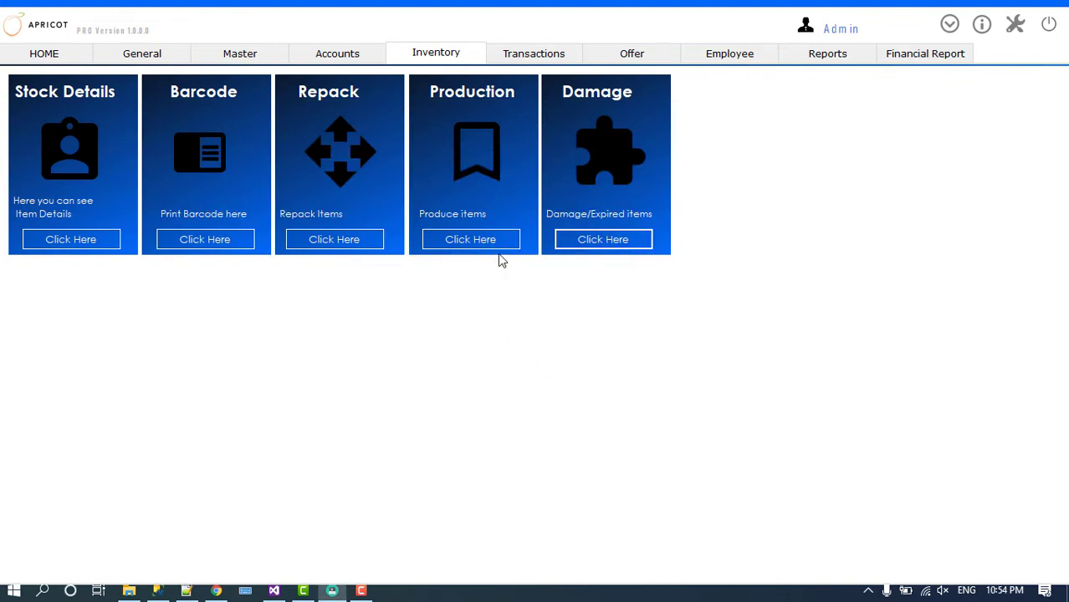
- View the Sales POS billing screen among the transactions, and close it with confirmation
{"action": "left_click", "coordinate": [532, 54]}
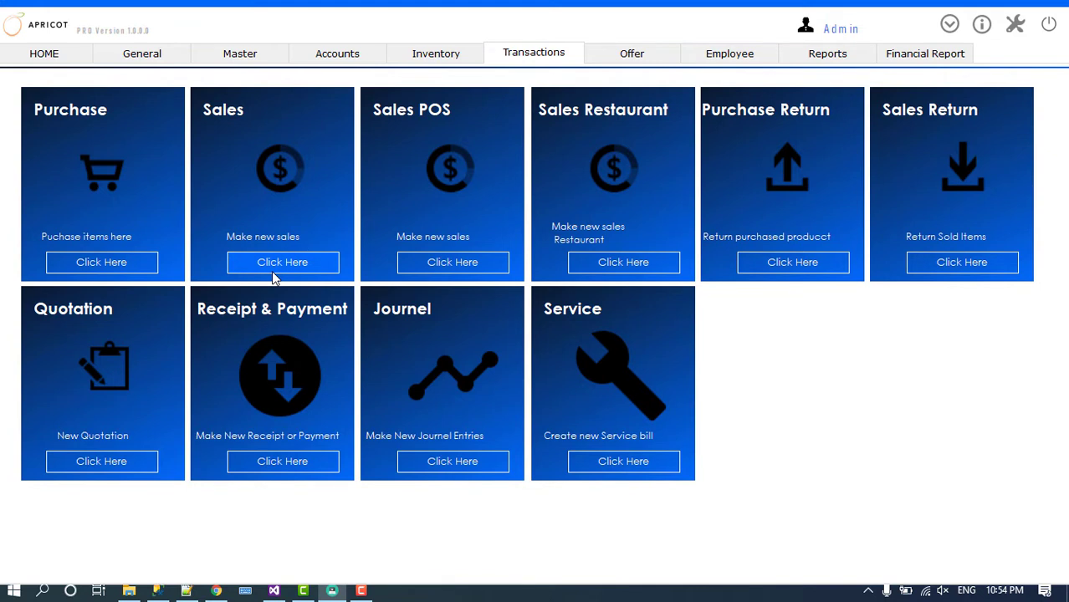
{"action": "left_click", "coordinate": [448, 263]}
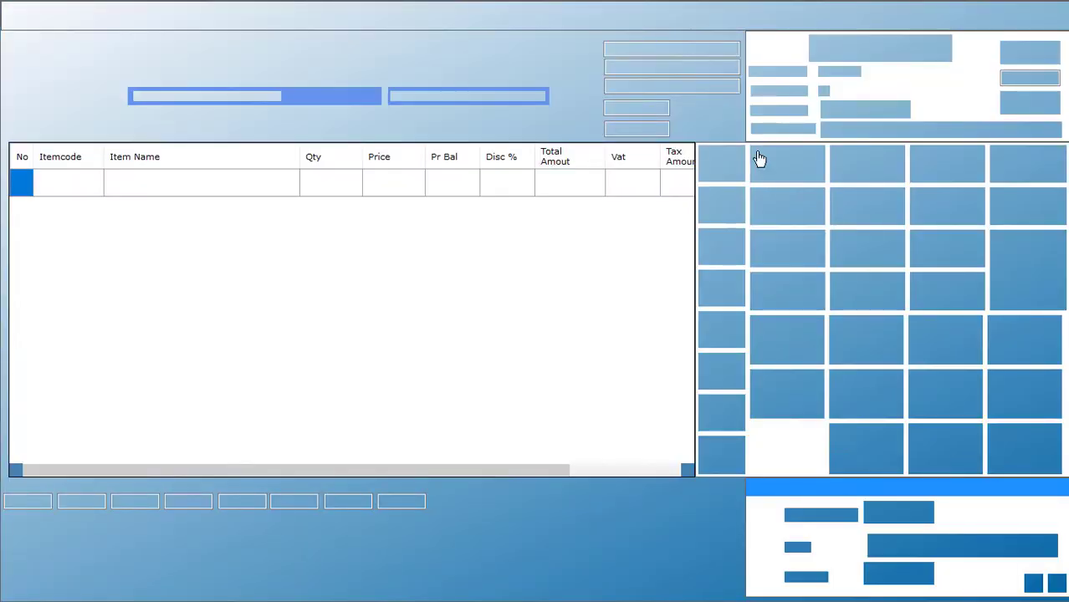
{"action": "left_click", "coordinate": [1027, 456]}
{"action": "left_click", "coordinate": [529, 355]}
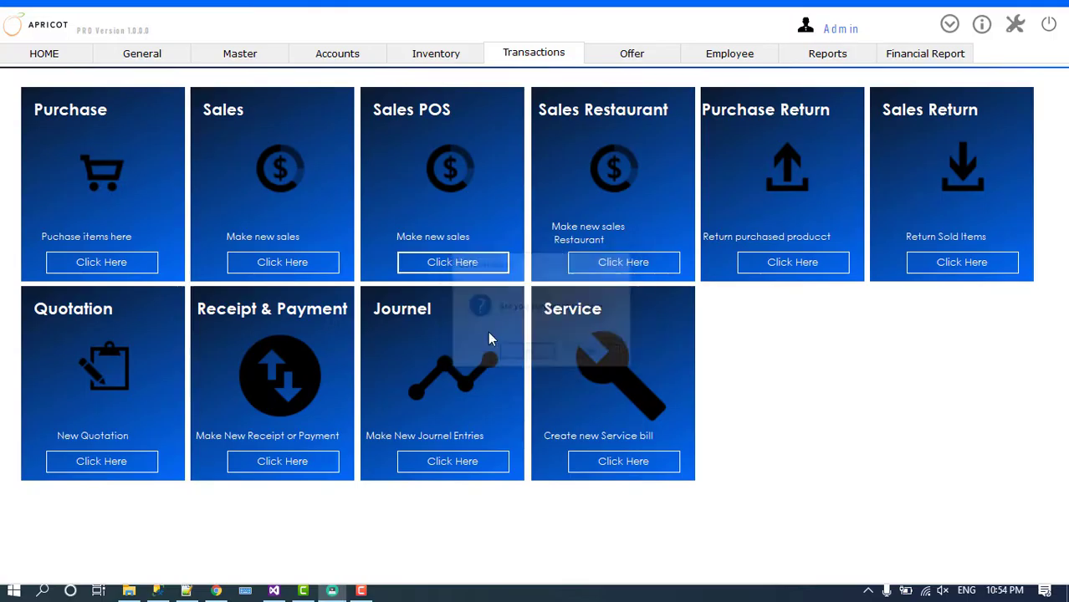
- View the Sales Restaurant billing screen, browse the items of several groups including TEST GROUP, and close it with confirmation
{"action": "left_click", "coordinate": [592, 266]}
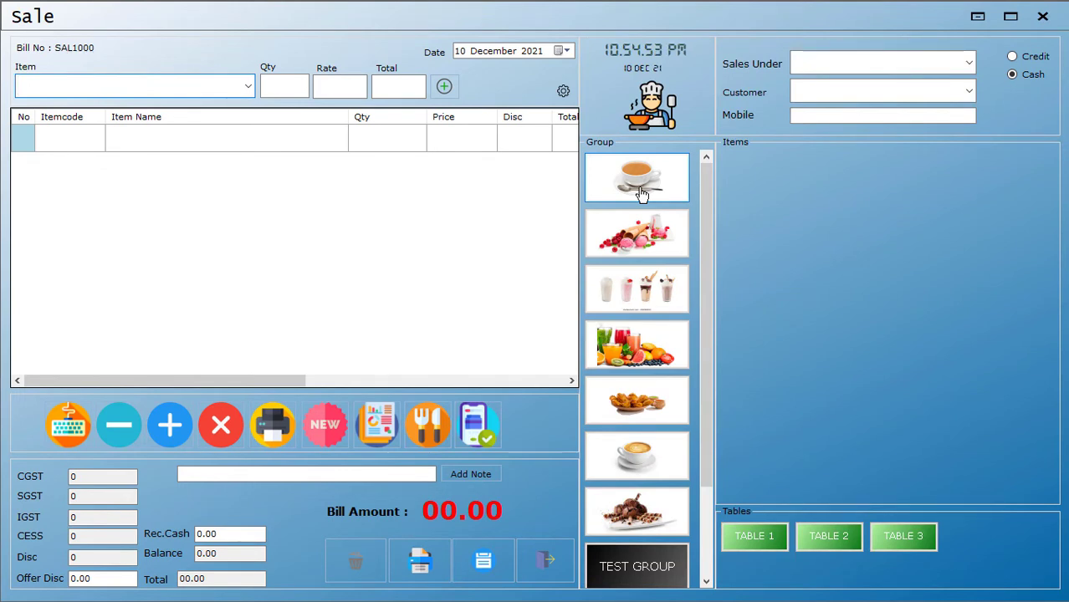
{"action": "left_click", "coordinate": [641, 194]}
{"action": "left_click", "coordinate": [638, 234]}
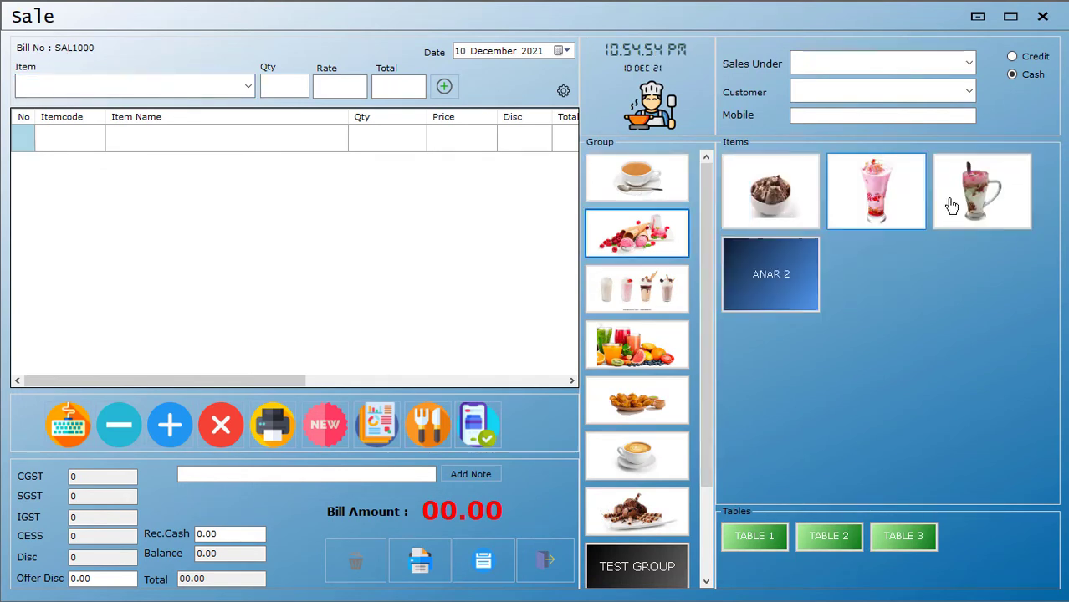
{"action": "left_click", "coordinate": [642, 292]}
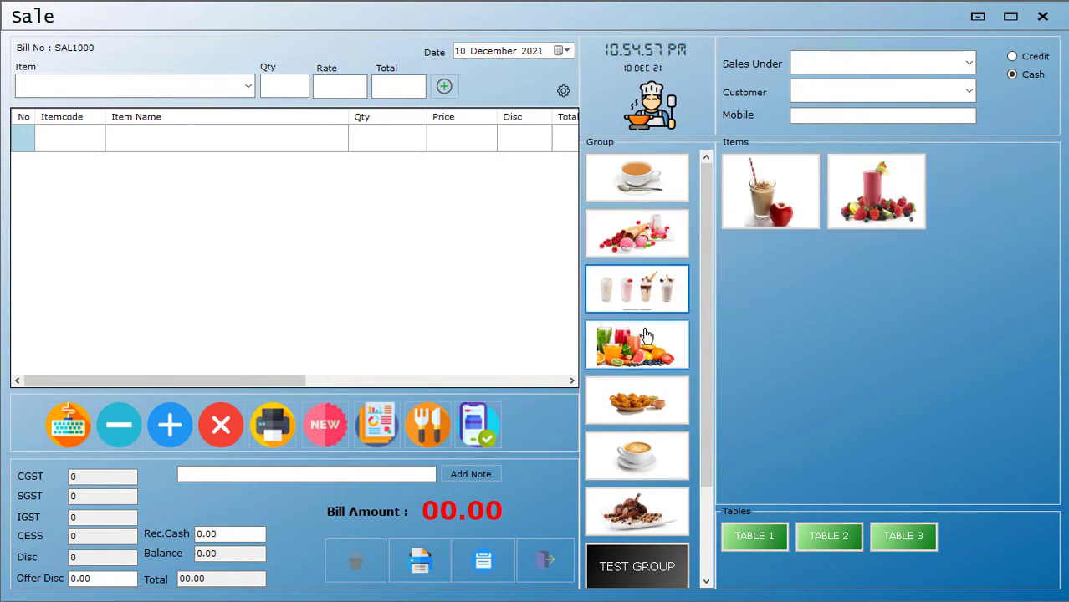
{"action": "left_click", "coordinate": [657, 405]}
{"action": "left_click", "coordinate": [650, 473]}
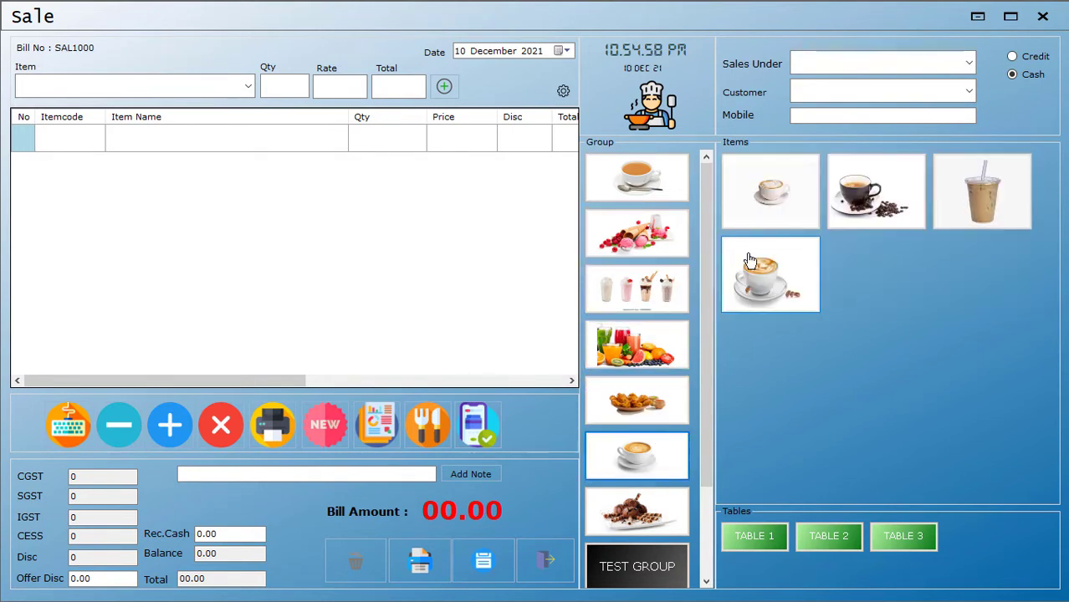
{"action": "scroll", "coordinate": [684, 443], "scroll_direction": "down", "scroll_amount": 3}
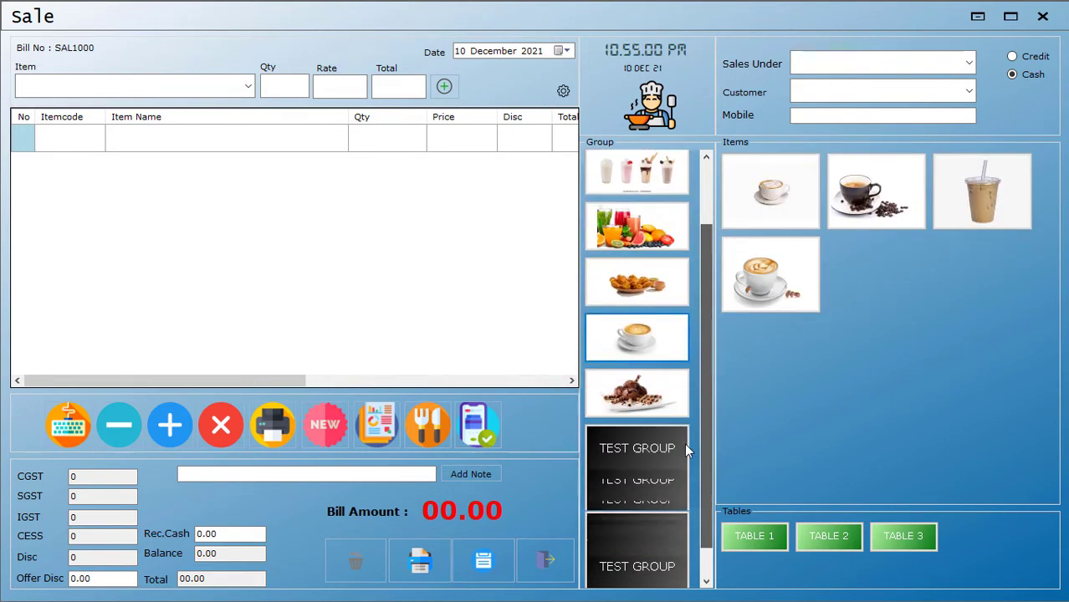
{"action": "left_click", "coordinate": [635, 460]}
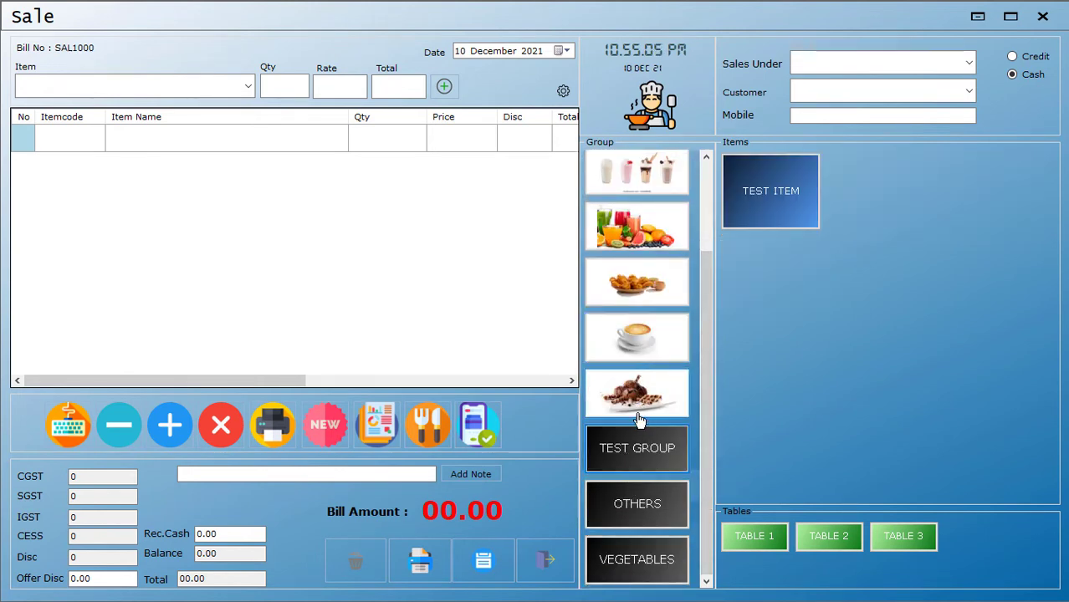
{"action": "key", "text": "Escape"}
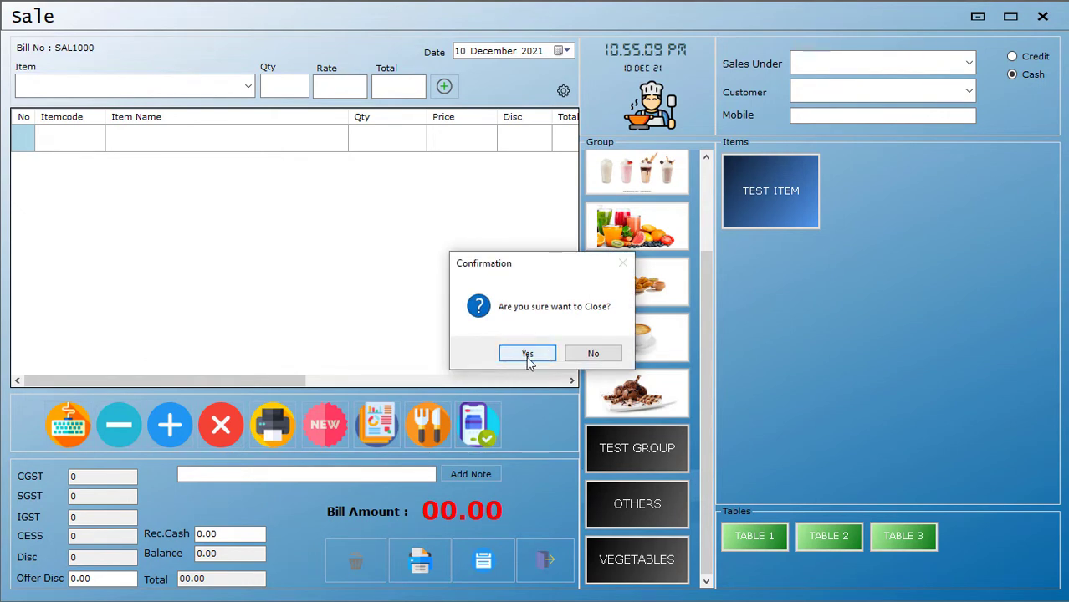
{"action": "left_click", "coordinate": [528, 357]}
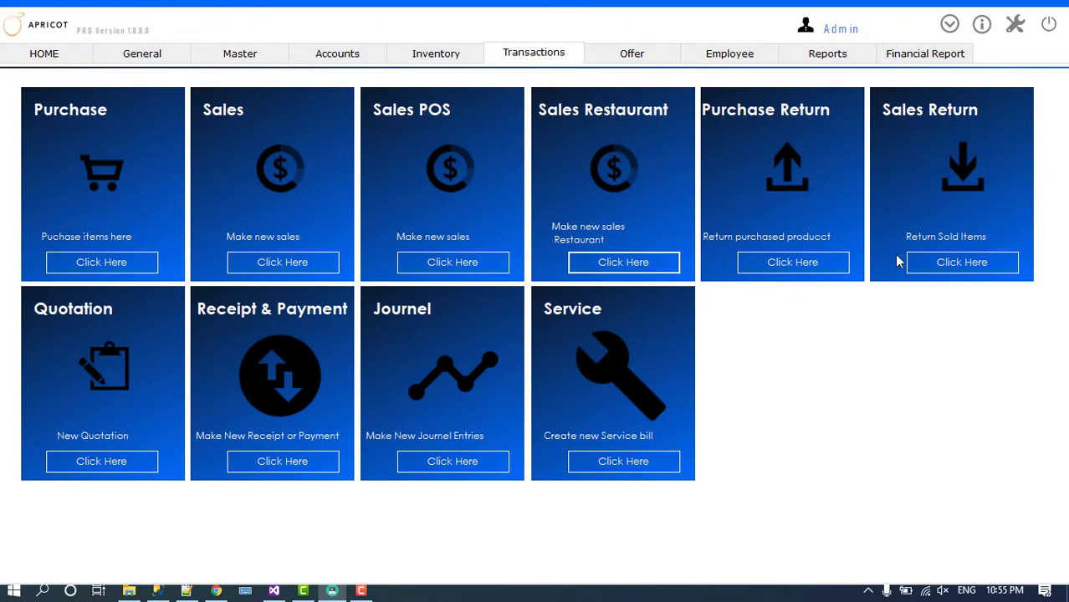
- View the Service bill form among the transactions, and close it with confirmation and without saving
{"action": "left_click", "coordinate": [781, 262]}
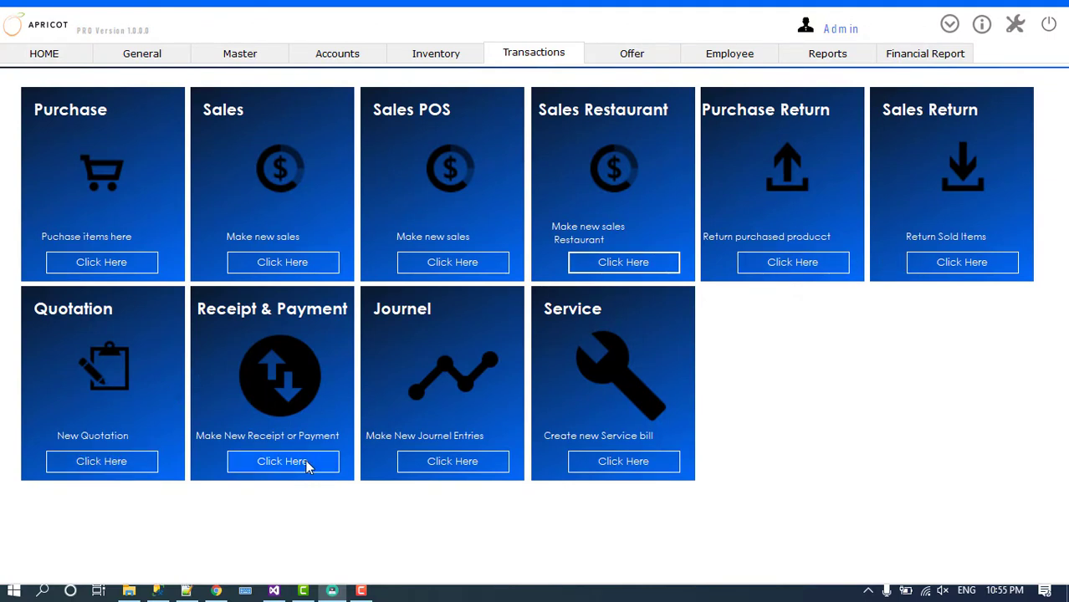
{"action": "left_click", "coordinate": [629, 474]}
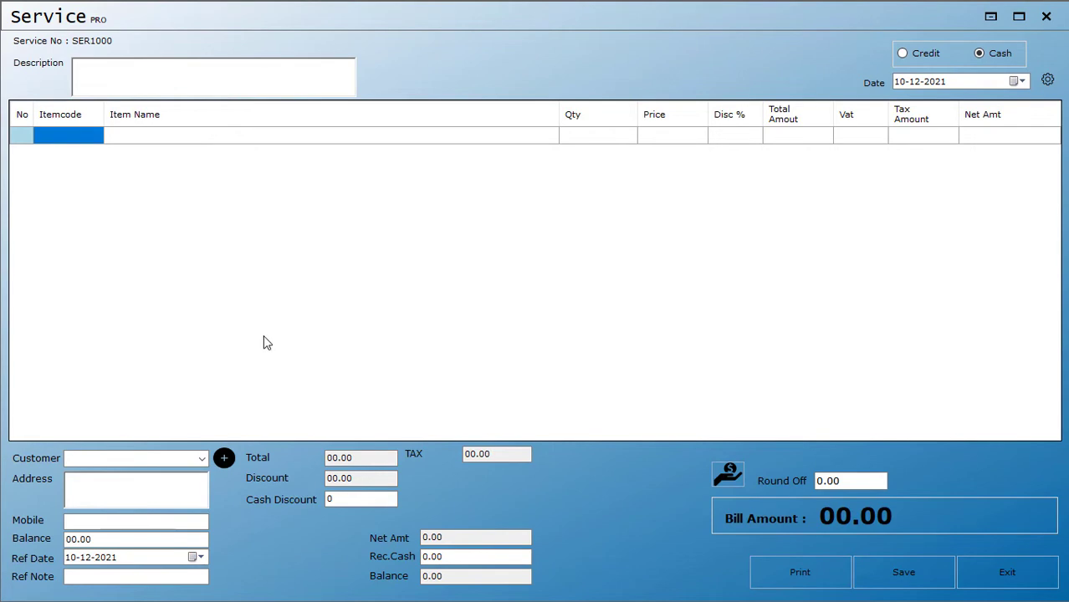
{"action": "left_click", "coordinate": [1046, 16]}
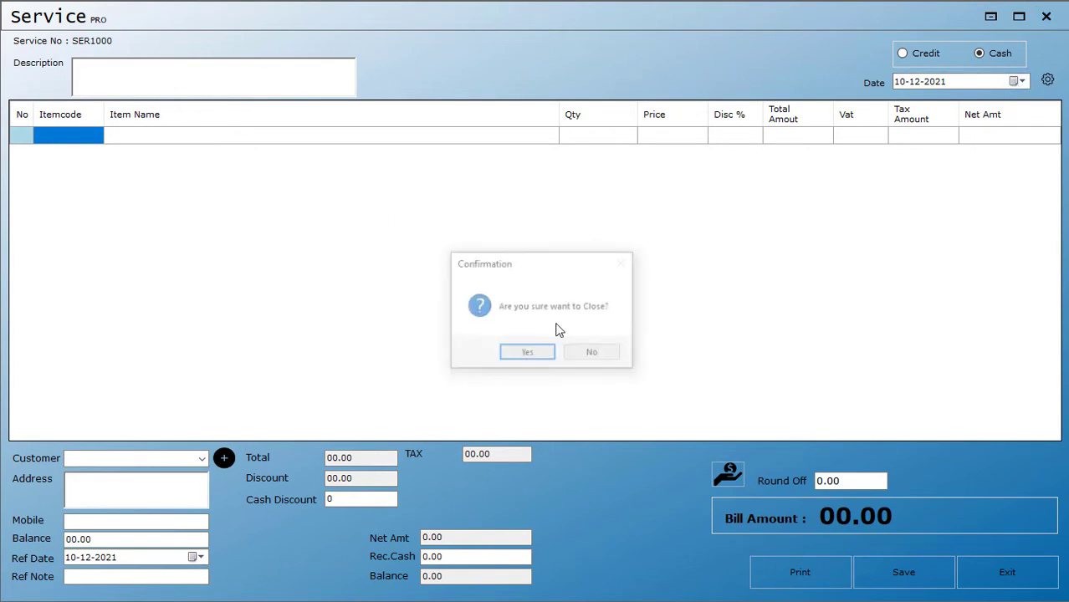
{"action": "left_click", "coordinate": [532, 356]}
- Browse the Offer and Employee modules, and open the Reports module
{"action": "left_click", "coordinate": [632, 54]}
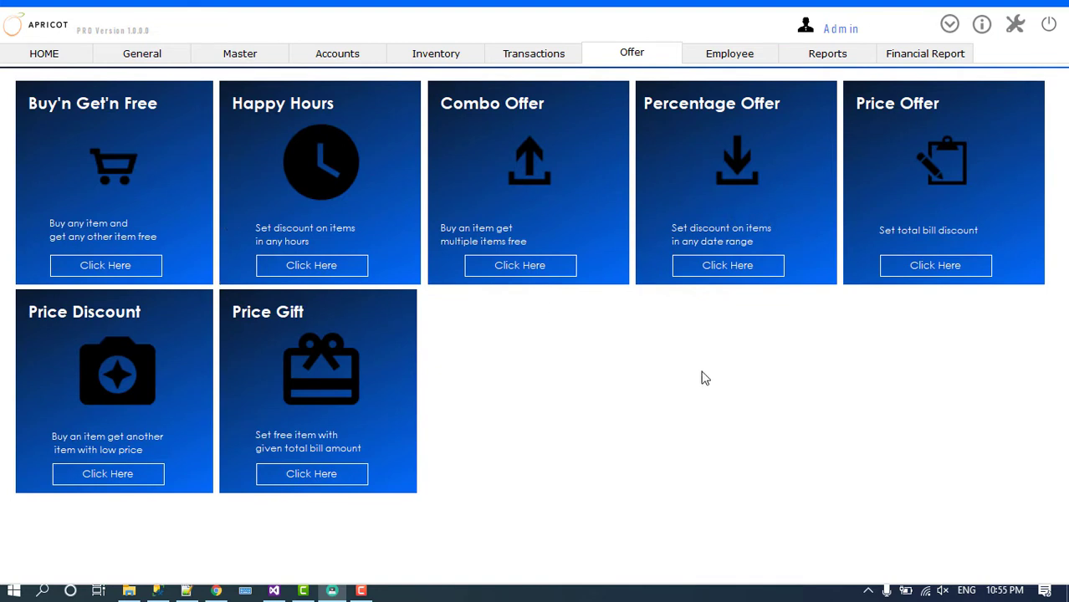
{"action": "left_click", "coordinate": [730, 53]}
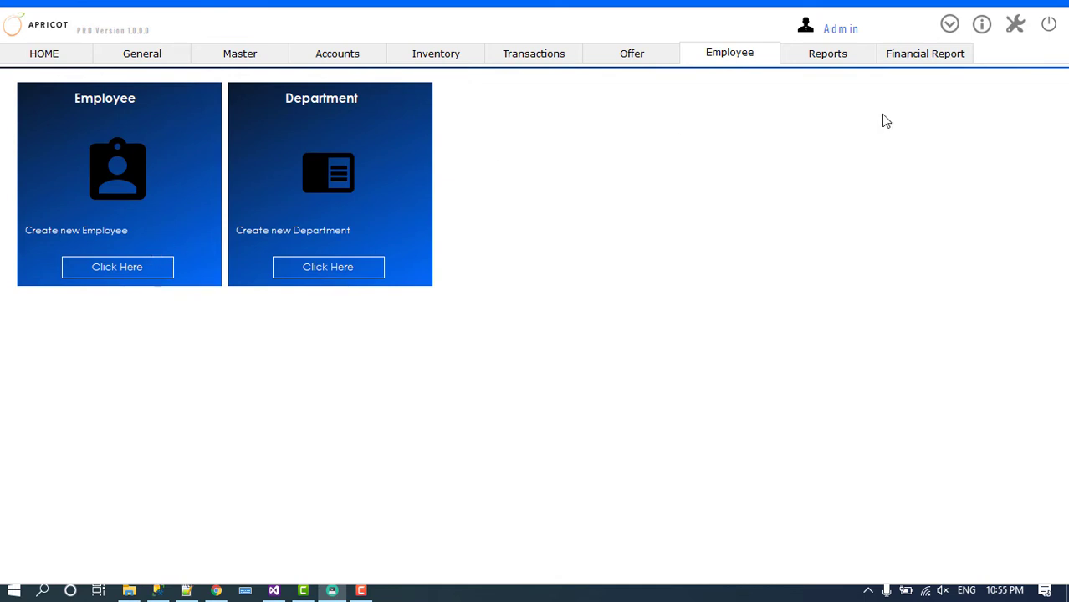
{"action": "left_click", "coordinate": [833, 67]}
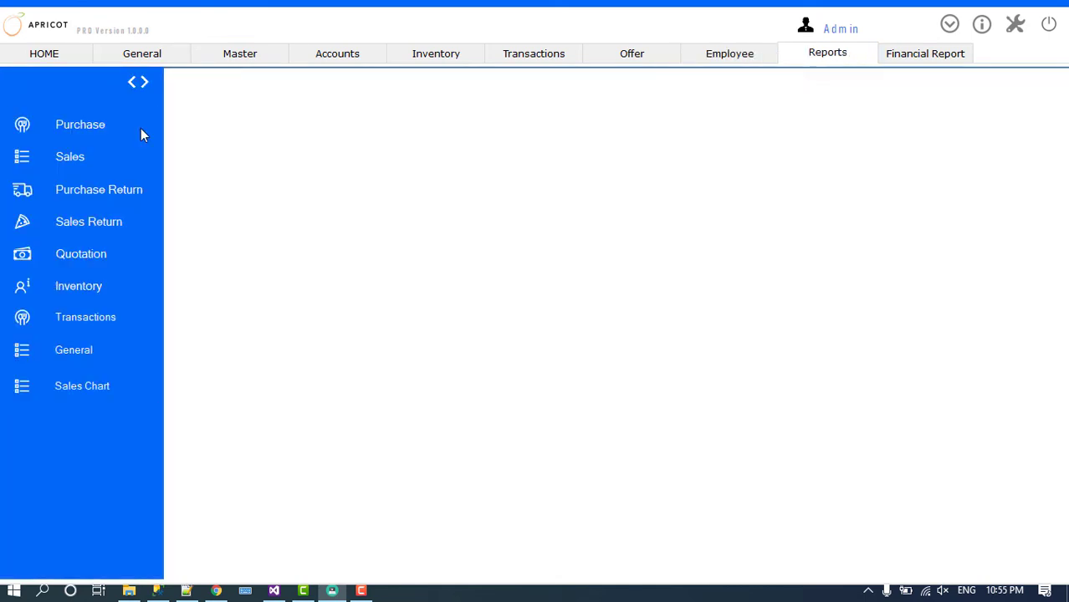
- Examine the reports offered in each category, from Purchase and Sales through Inventory, Transactions and General to the Sales Chart
{"action": "left_click", "coordinate": [112, 133]}
{"action": "left_click", "coordinate": [101, 160]}
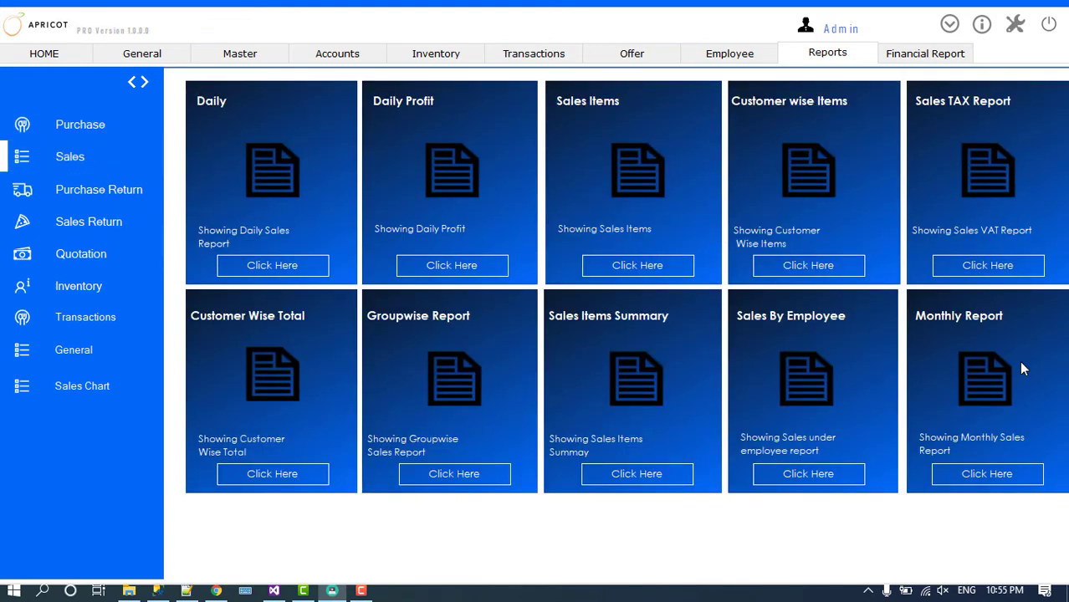
{"action": "left_click", "coordinate": [111, 195]}
{"action": "left_click", "coordinate": [100, 233]}
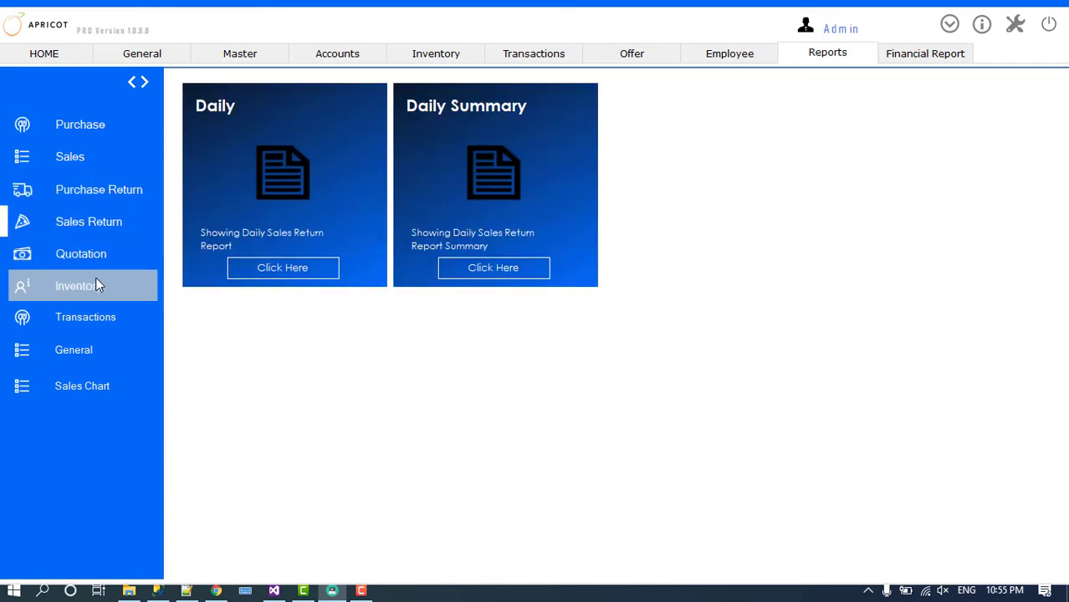
{"action": "left_click", "coordinate": [92, 259]}
{"action": "left_click", "coordinate": [95, 289]}
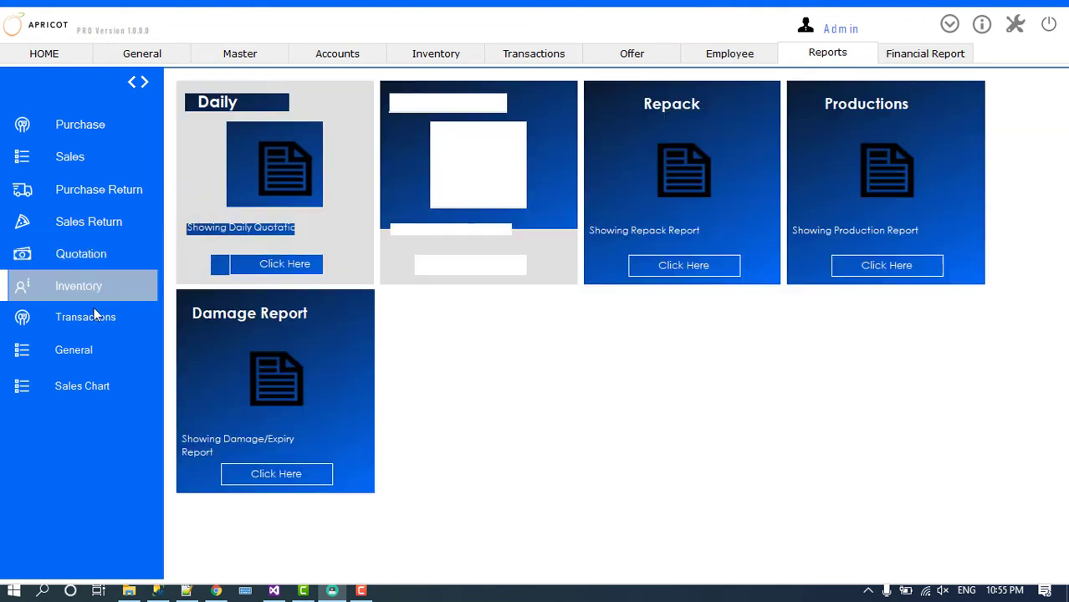
{"action": "left_click", "coordinate": [98, 319]}
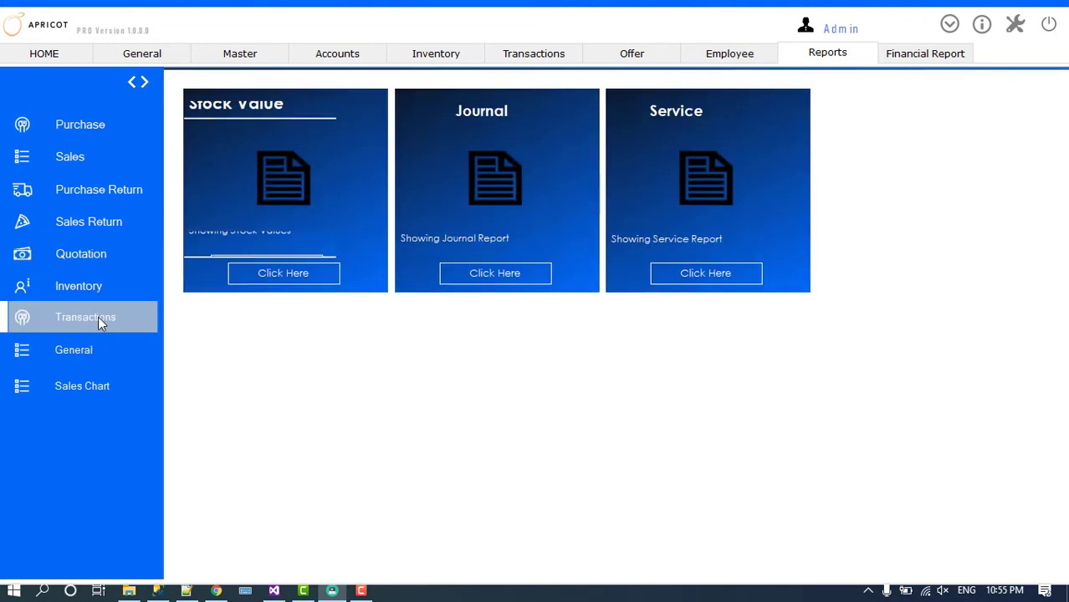
{"action": "left_click", "coordinate": [95, 350]}
{"action": "left_click", "coordinate": [107, 384]}
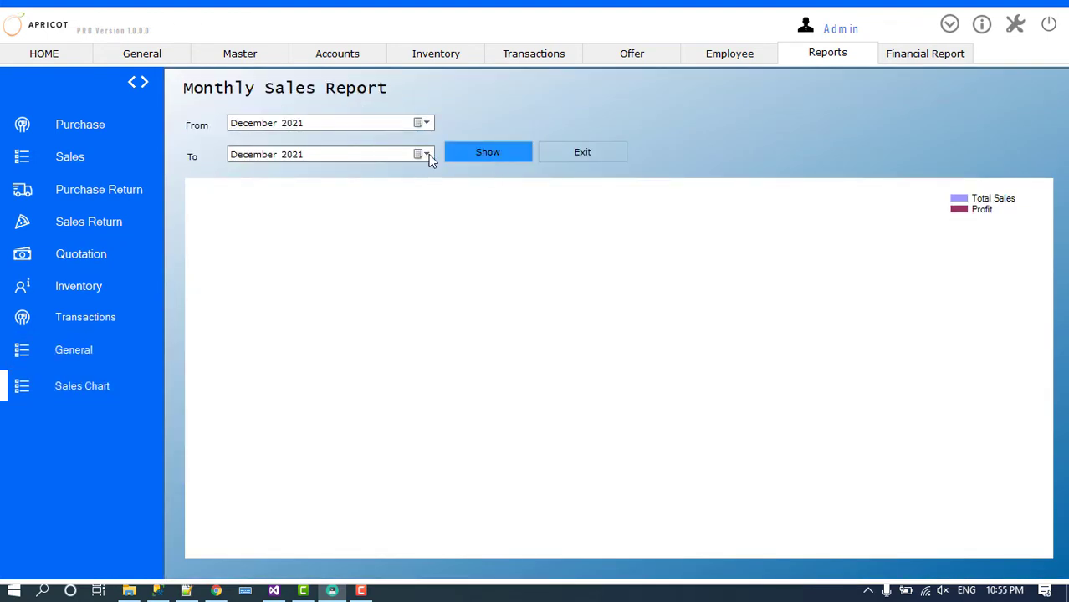
- View the daily Sales Report form from the sales reports, and exit it
{"action": "left_click", "coordinate": [95, 160]}
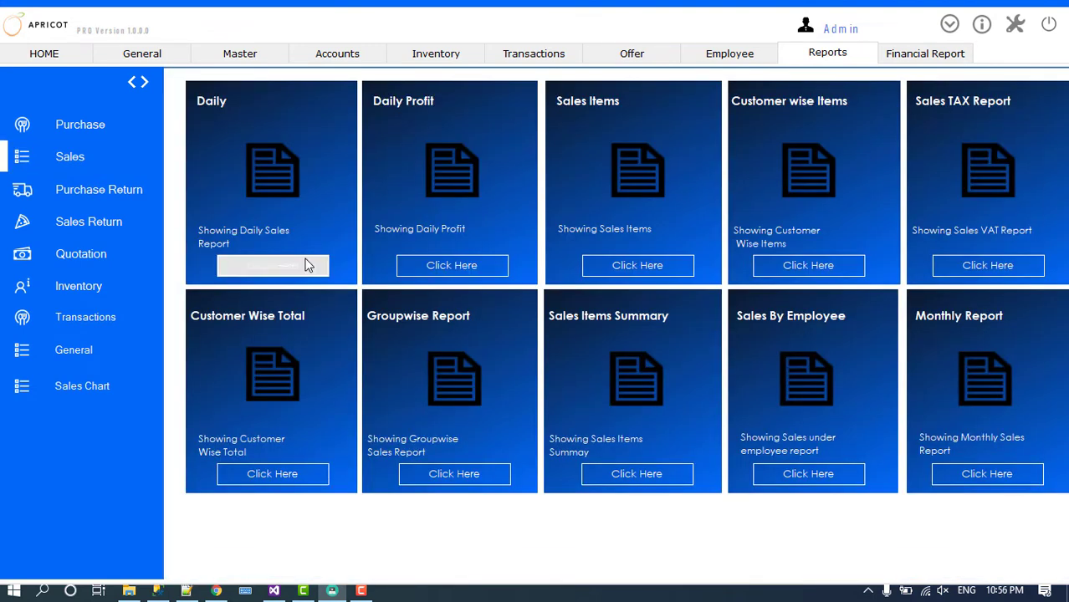
{"action": "left_click", "coordinate": [306, 266]}
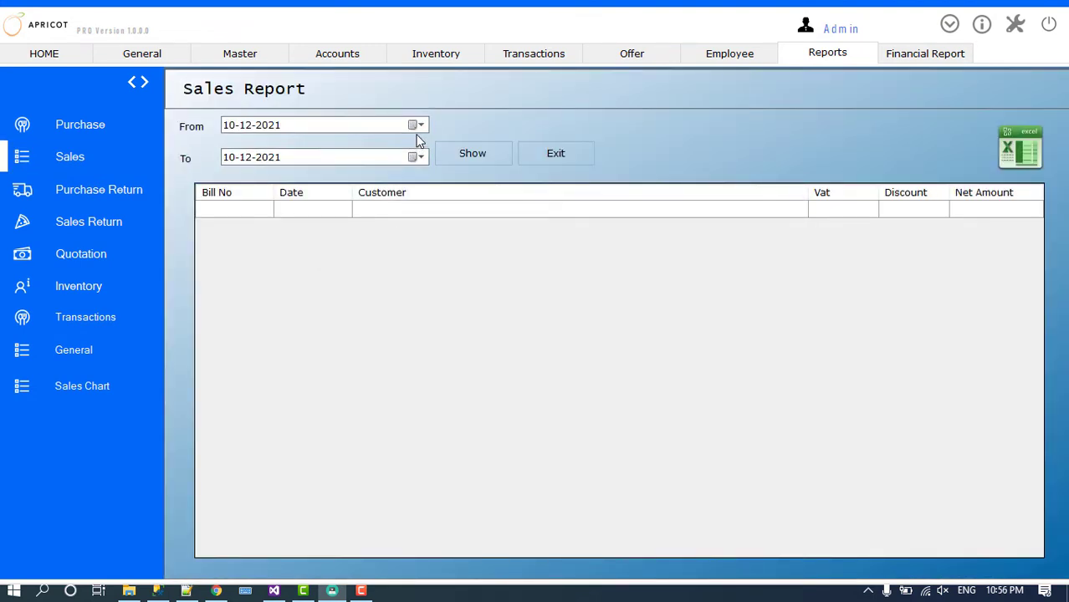
{"action": "left_click", "coordinate": [558, 158]}
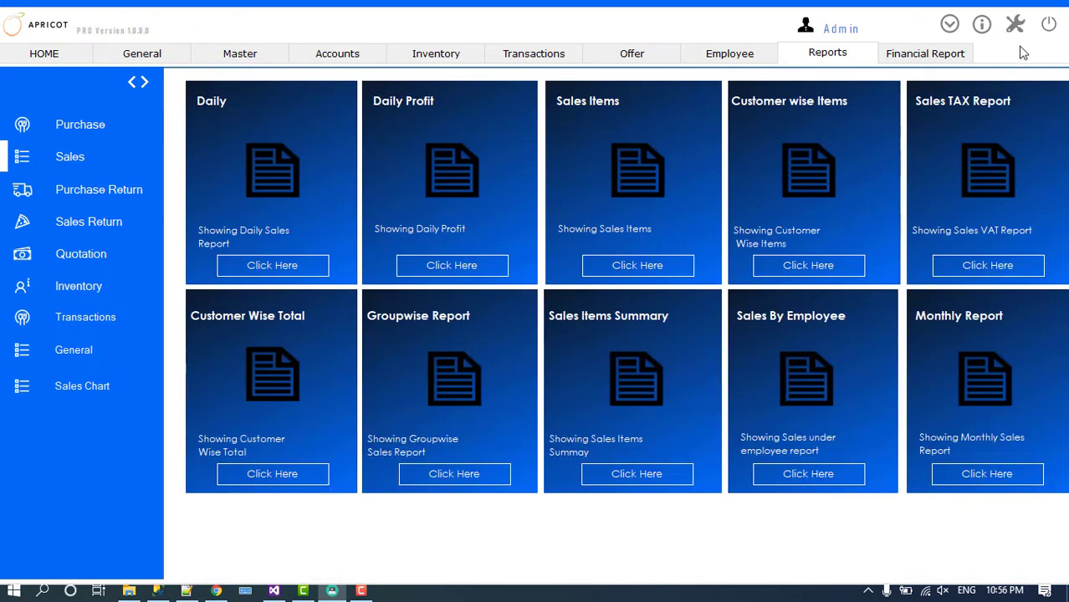
- View the Trial Balance, Profit And Loss and Balance Sheet among the financial reports, closing each one
{"action": "left_click", "coordinate": [942, 52]}
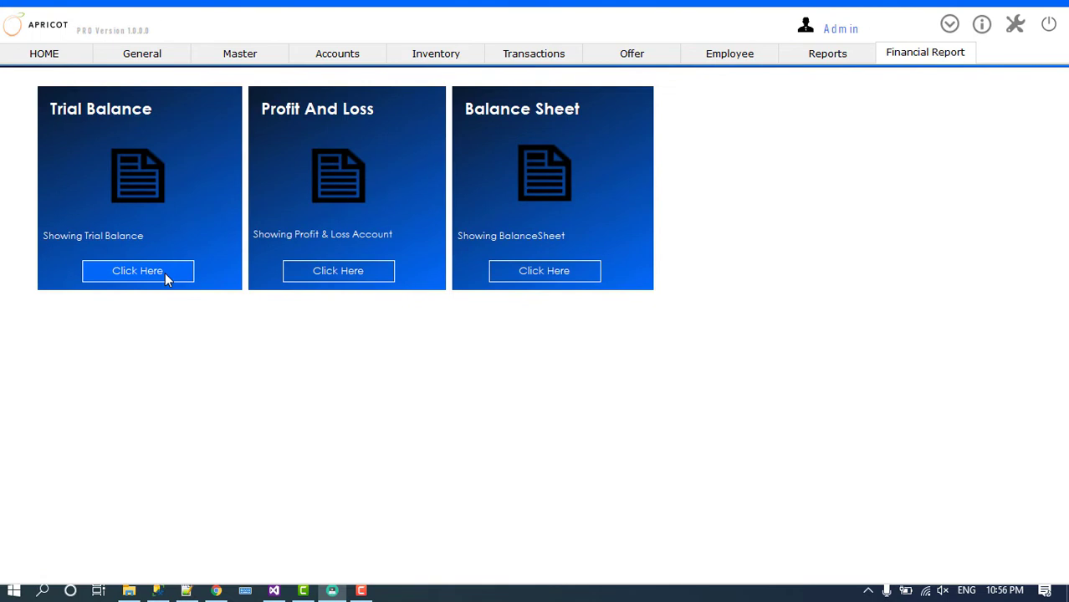
{"action": "left_click", "coordinate": [165, 273]}
{"action": "left_click", "coordinate": [718, 117]}
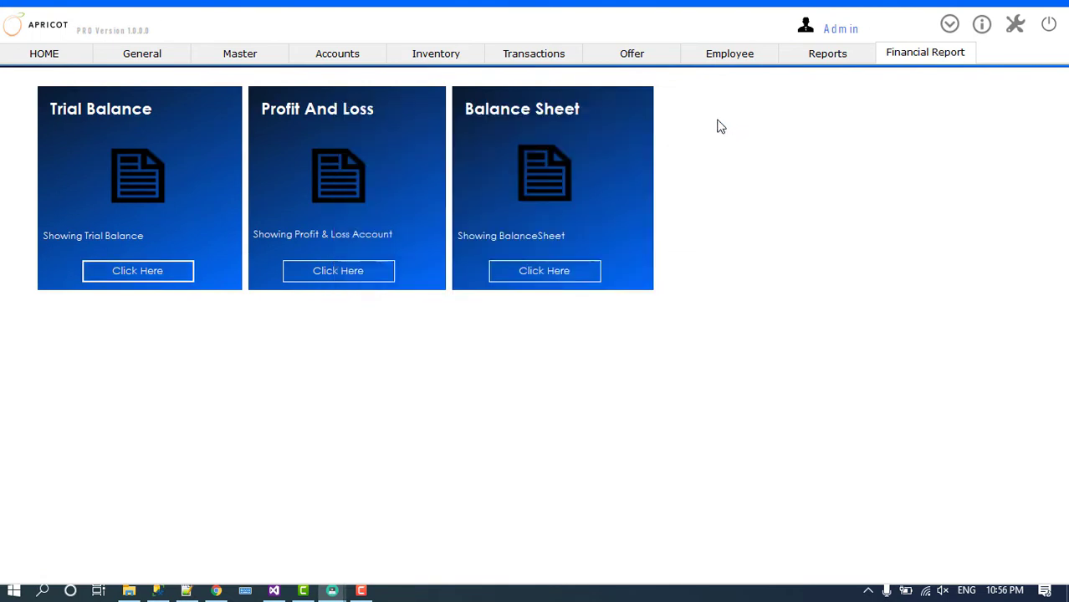
{"action": "left_click", "coordinate": [326, 273]}
{"action": "left_click", "coordinate": [894, 126]}
{"action": "left_click", "coordinate": [584, 272]}
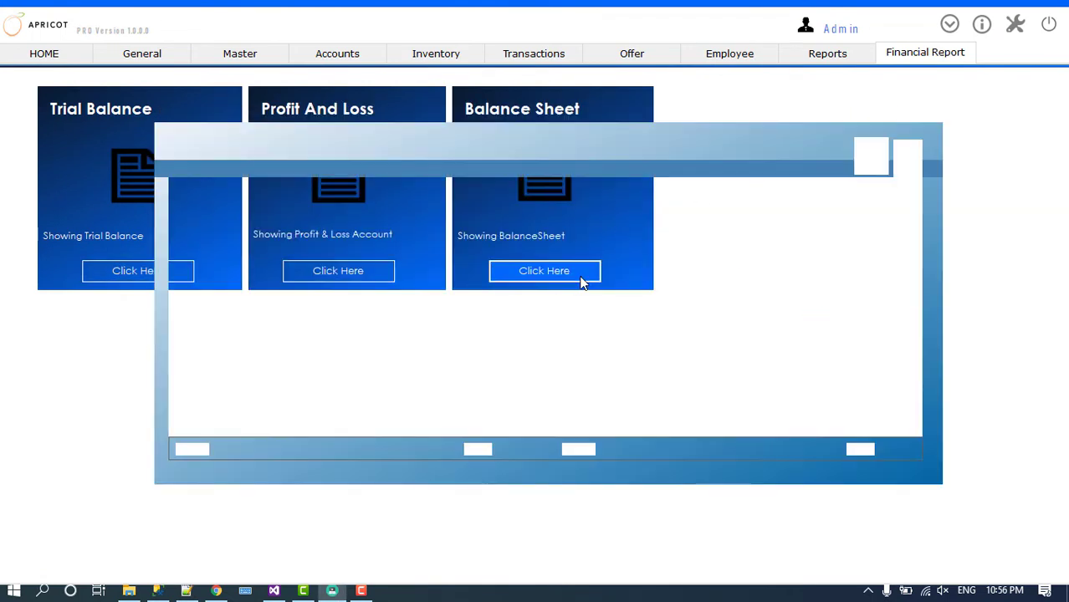
{"action": "left_click", "coordinate": [928, 110]}
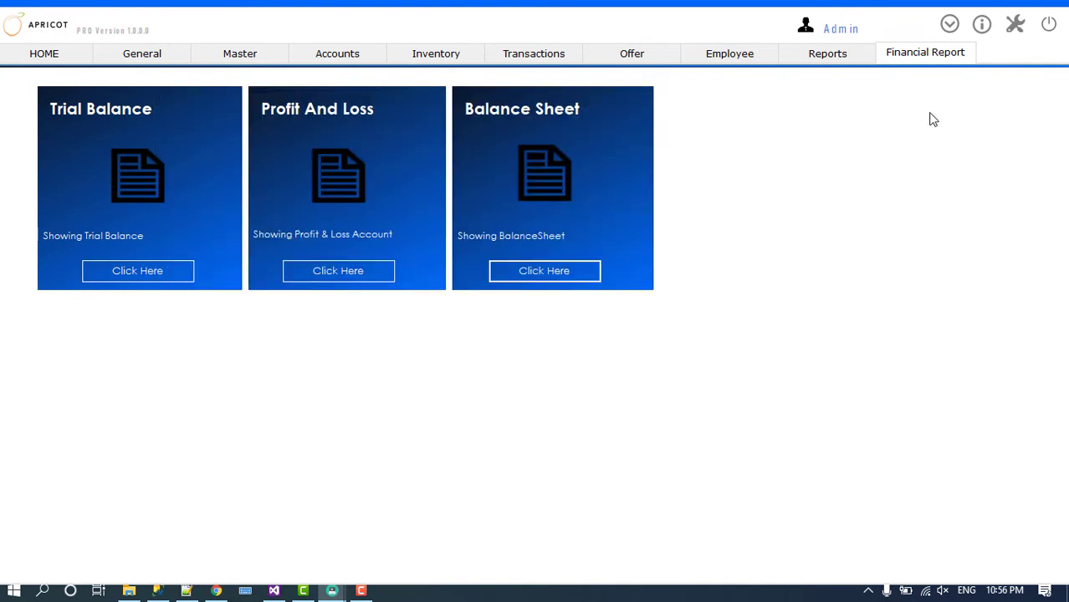
- Enable Auto Backup in the general settings
{"action": "left_click", "coordinate": [1016, 23]}
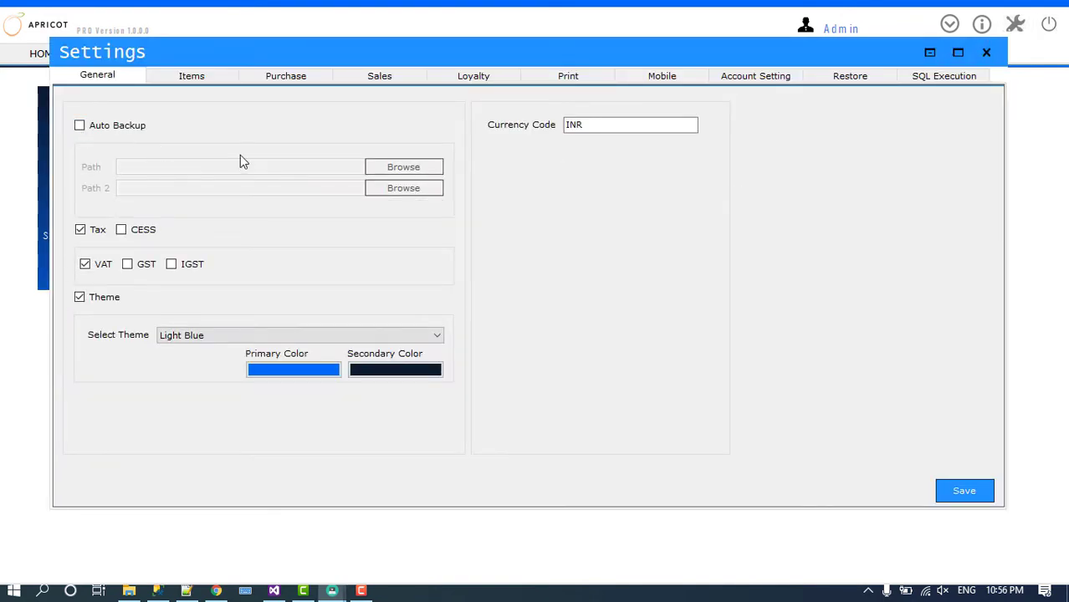
{"action": "left_click", "coordinate": [80, 127]}
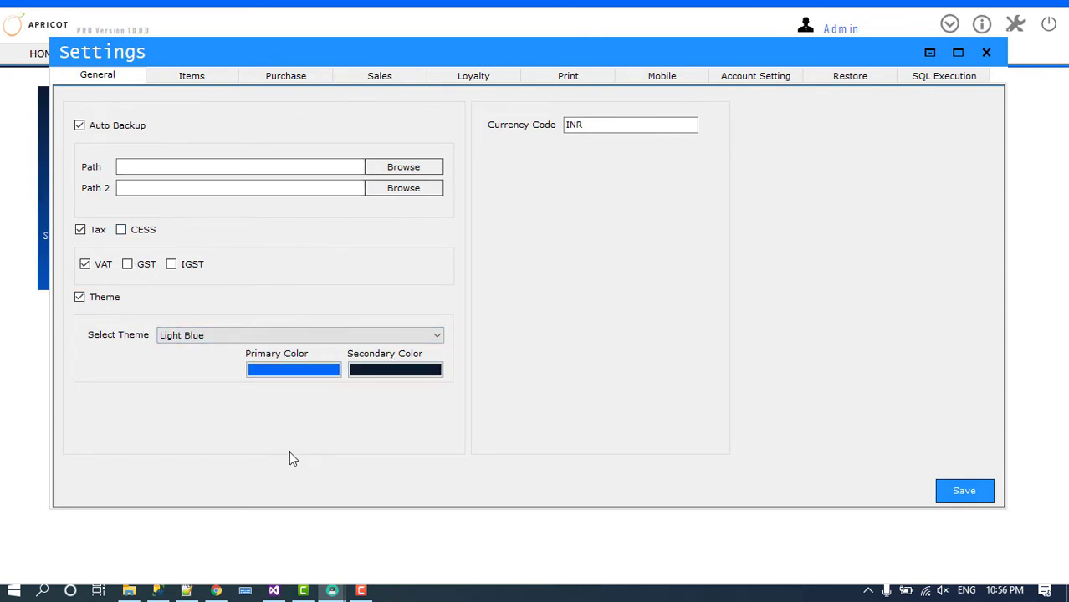
- Check the item settings and the available native languages, keep Arabic, save the settings and close them
{"action": "left_click", "coordinate": [204, 79]}
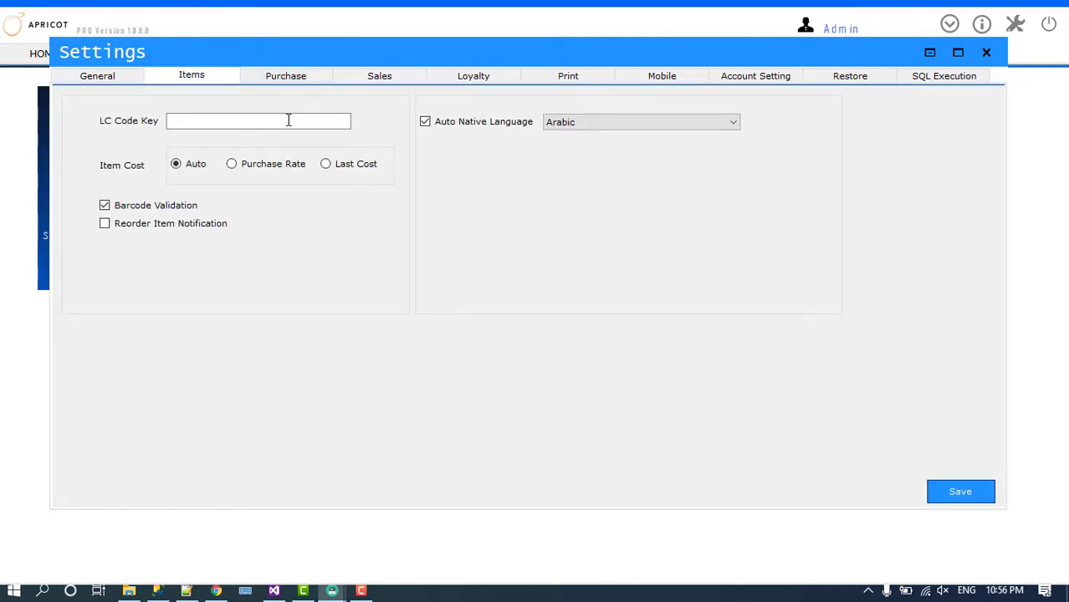
{"action": "left_click", "coordinate": [286, 120]}
{"action": "left_click", "coordinate": [568, 127]}
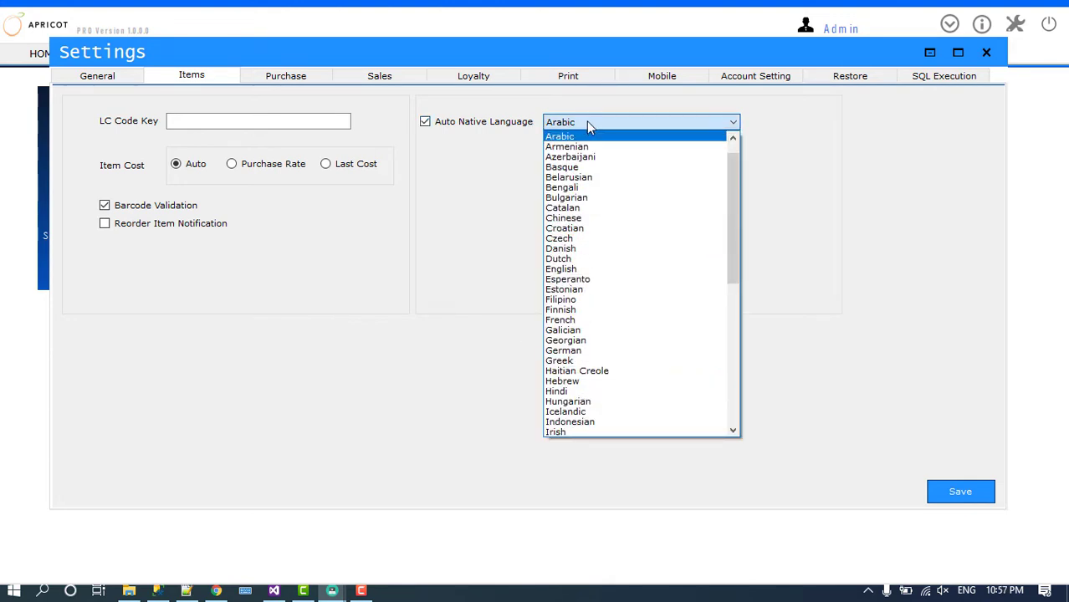
{"action": "left_click", "coordinate": [831, 113]}
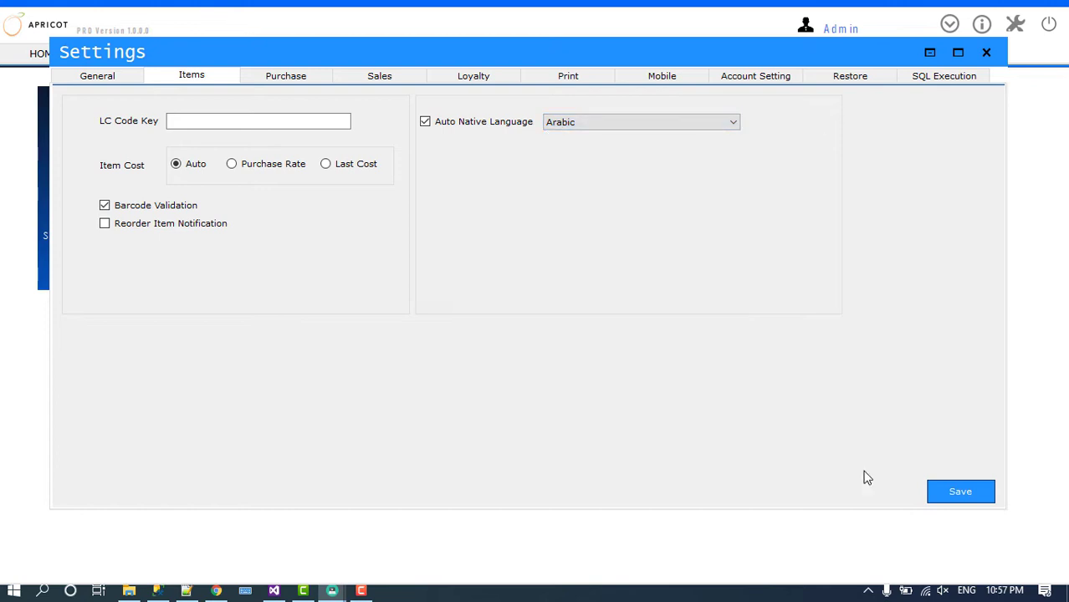
{"action": "left_click", "coordinate": [962, 493]}
{"action": "left_click", "coordinate": [569, 354]}
{"action": "left_click", "coordinate": [986, 51]}
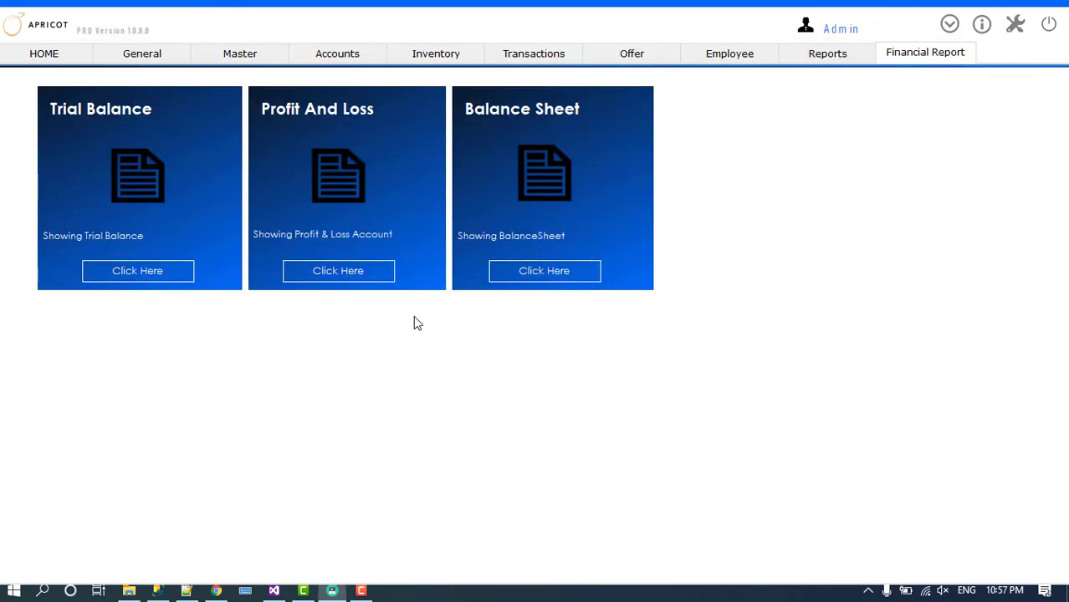
- Look through the inventory's stock list, and open a blank Item Master form for a new item
{"action": "left_click", "coordinate": [436, 53]}
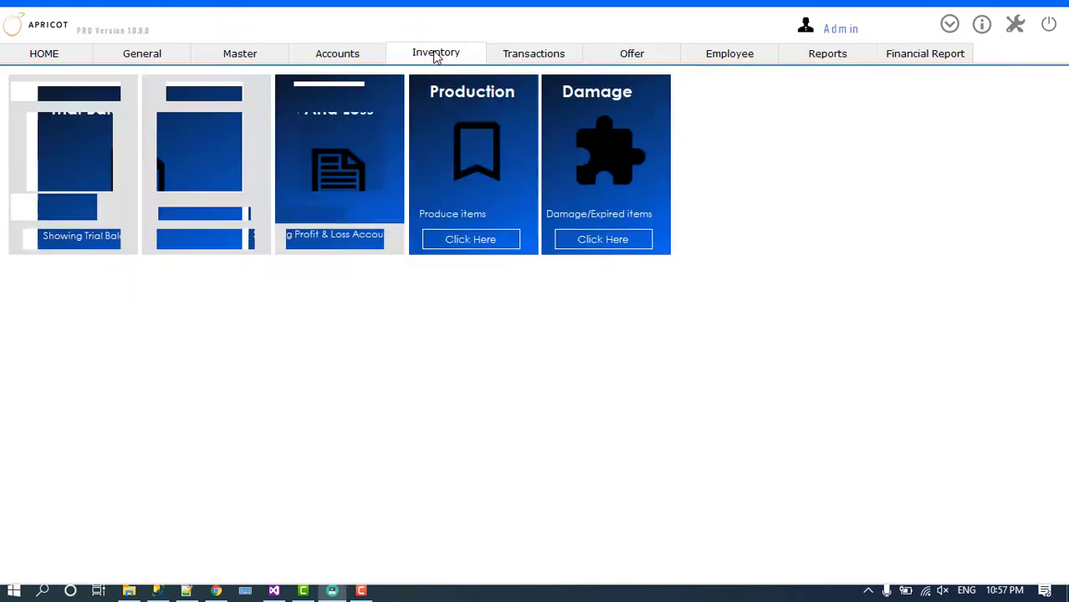
{"action": "left_click", "coordinate": [83, 243]}
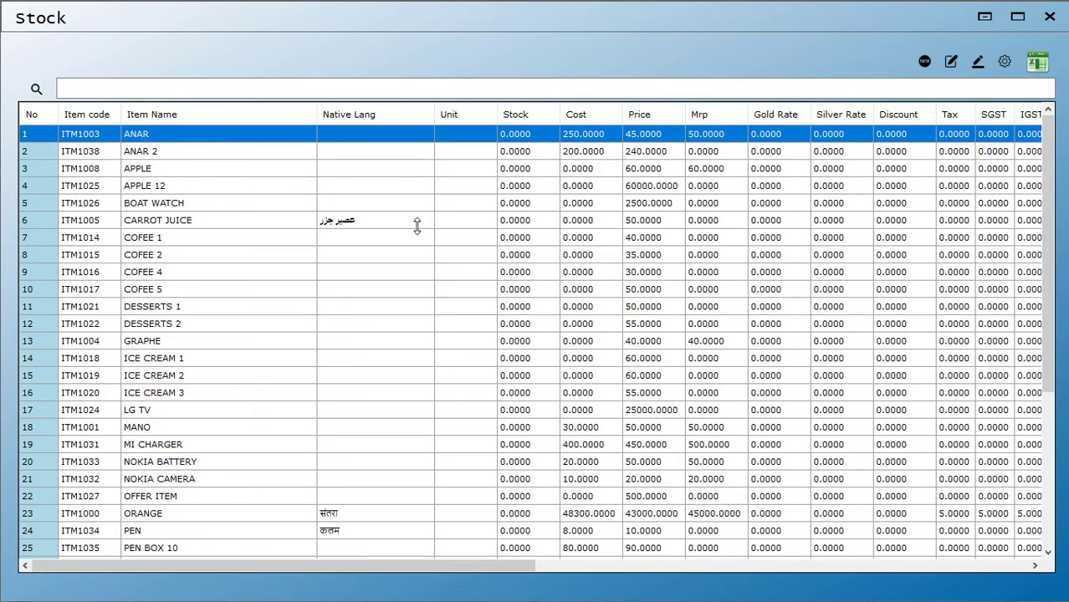
{"action": "scroll", "coordinate": [417, 226], "scroll_direction": "down", "scroll_amount": 2}
{"action": "scroll", "coordinate": [417, 226], "scroll_direction": "up", "scroll_amount": 2}
{"action": "left_click", "coordinate": [925, 61]}
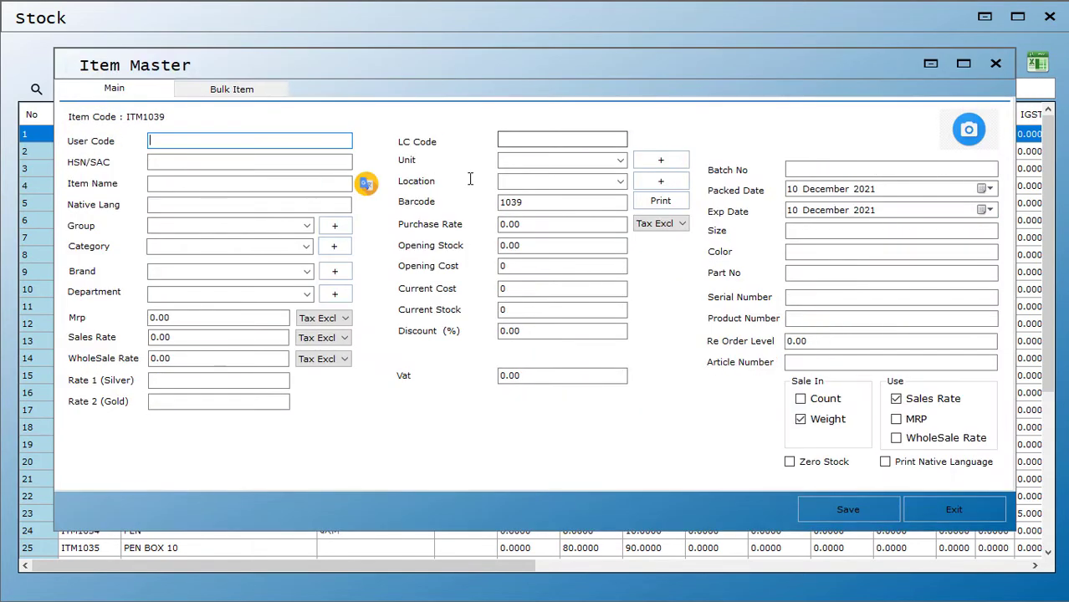
- Name the new item "green chilly" and fill its native language name with the Arabic translation
{"action": "left_click", "coordinate": [166, 186]}
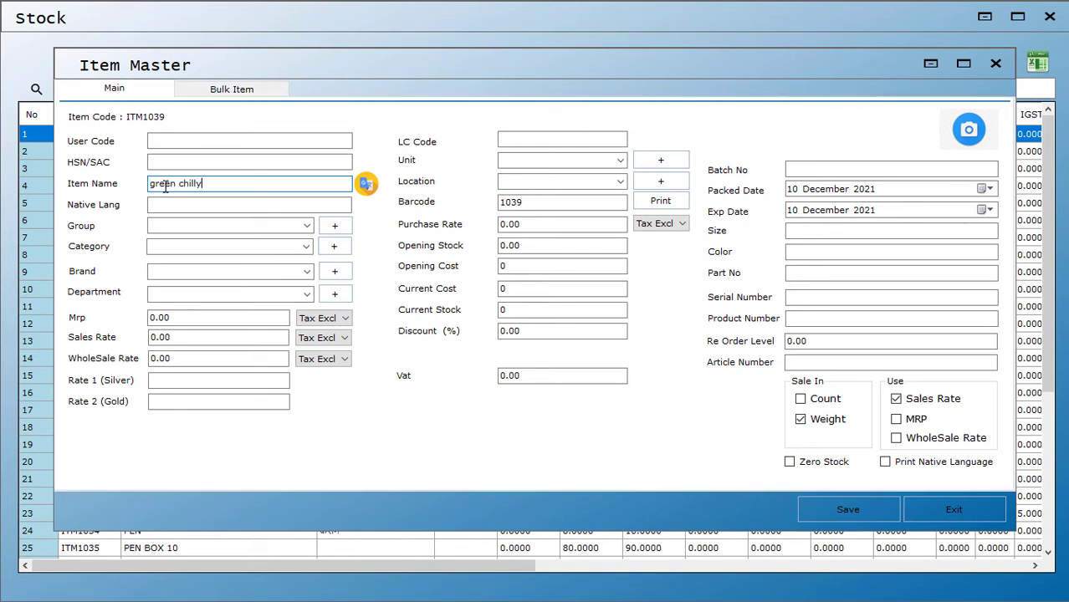
{"action": "type", "text": "green chilly"}
{"action": "key", "text": "Tab"}
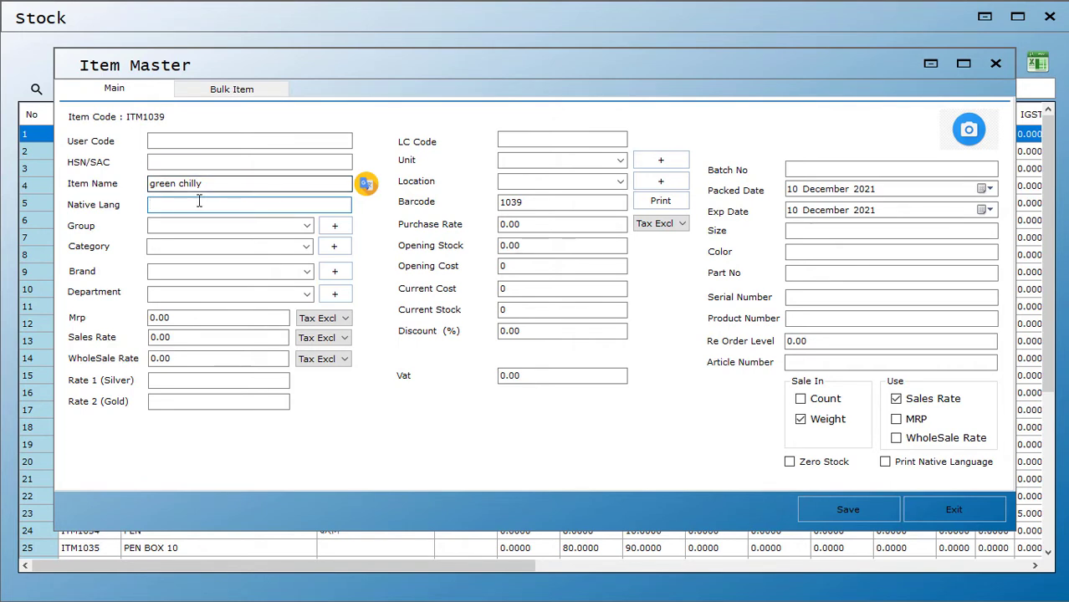
{"action": "key", "text": "shift+Tab"}
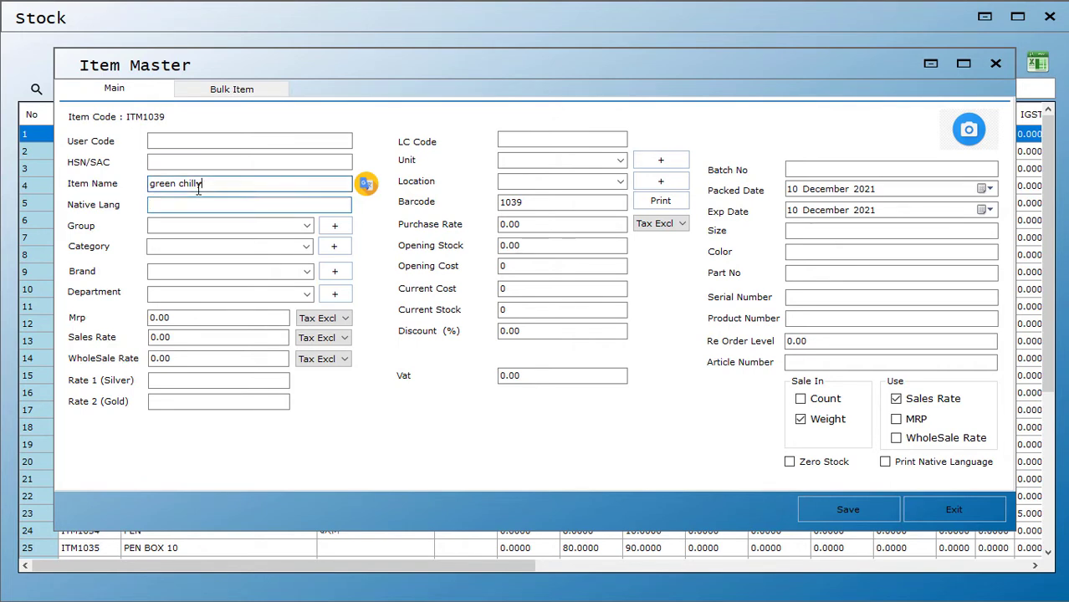
{"action": "left_click", "coordinate": [366, 186]}
{"action": "left_click", "coordinate": [215, 203]}
{"action": "left_click", "coordinate": [229, 185]}
{"action": "key", "text": "Tab"}
{"action": "key", "text": "Tab"}
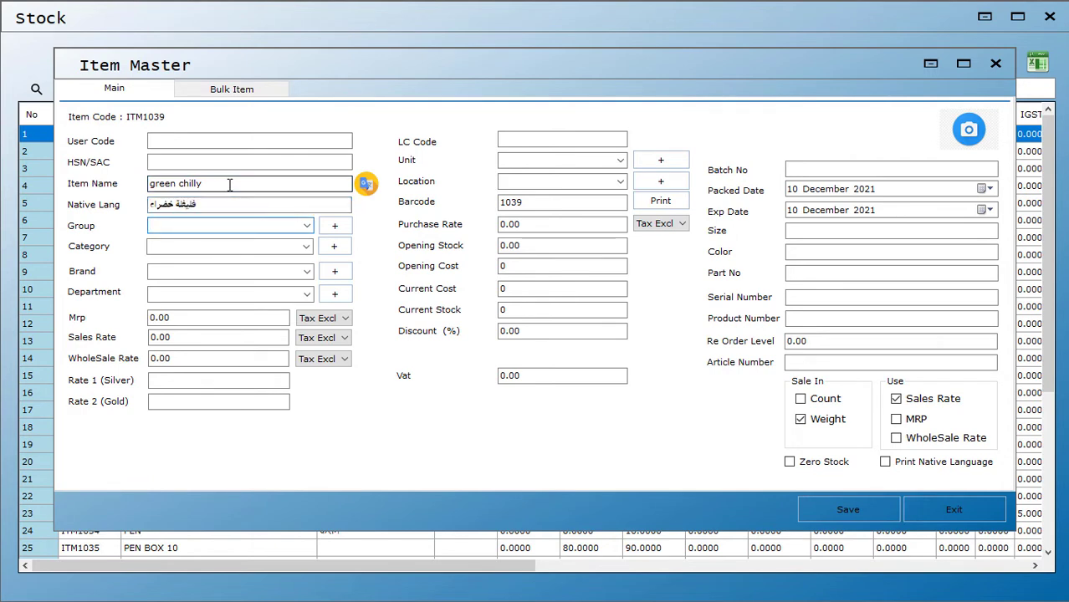
- Assign the green chilly item to the VEGETABLES group and set its sales rate to 10
{"action": "type", "text": "veg"}
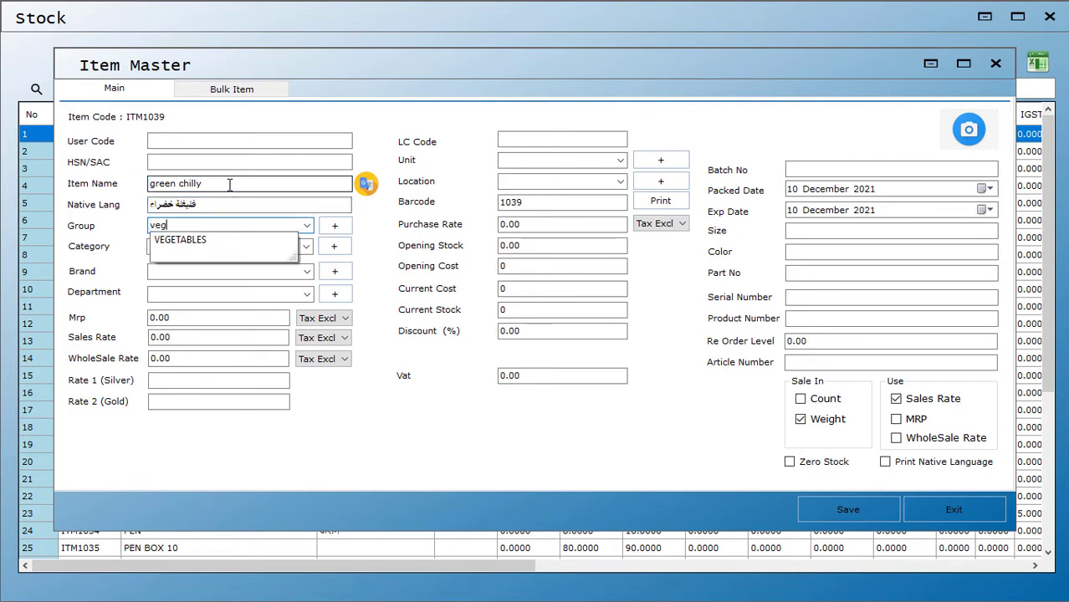
{"action": "key", "text": "Down"}
{"action": "key", "text": "Tab"}
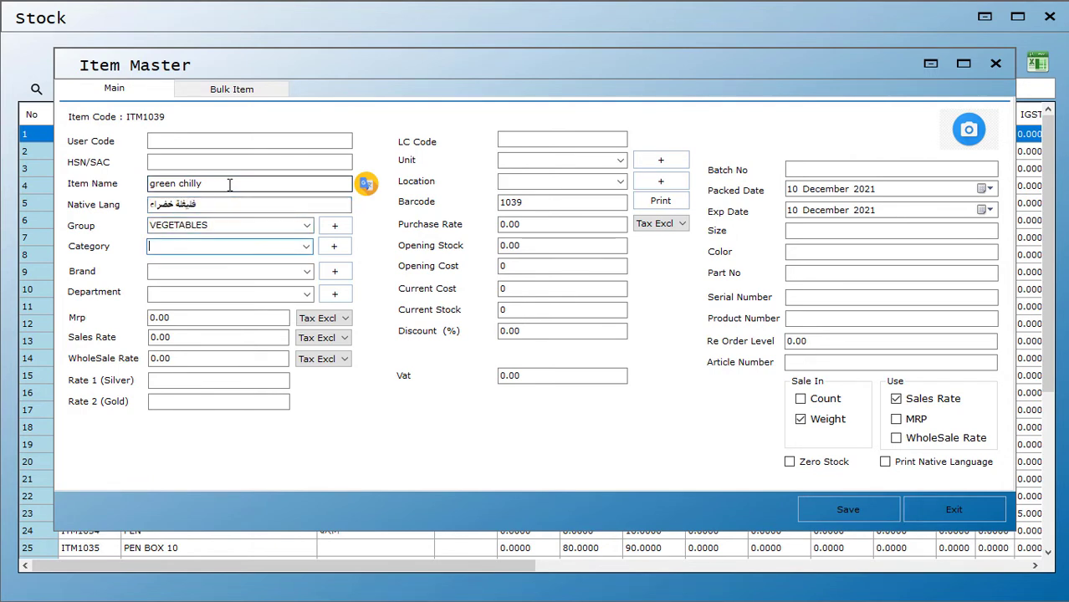
{"action": "key", "text": "Tab"}
{"action": "key", "text": "Tab"}
{"action": "key", "text": "Tab"}
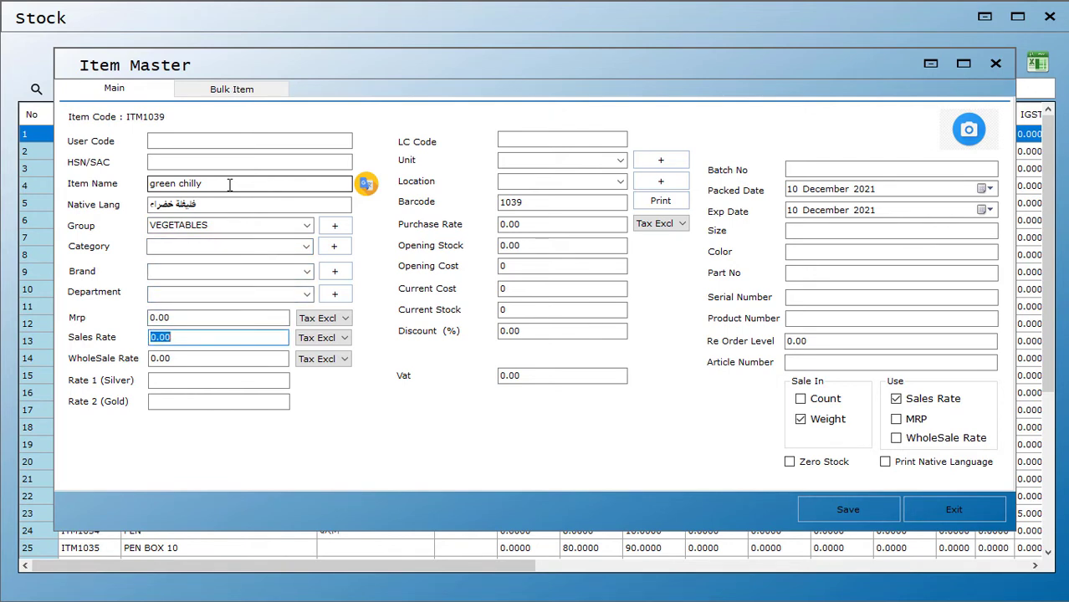
{"action": "type", "text": "10"}
{"action": "key", "text": "Tab"}
{"action": "key", "text": "Tab"}
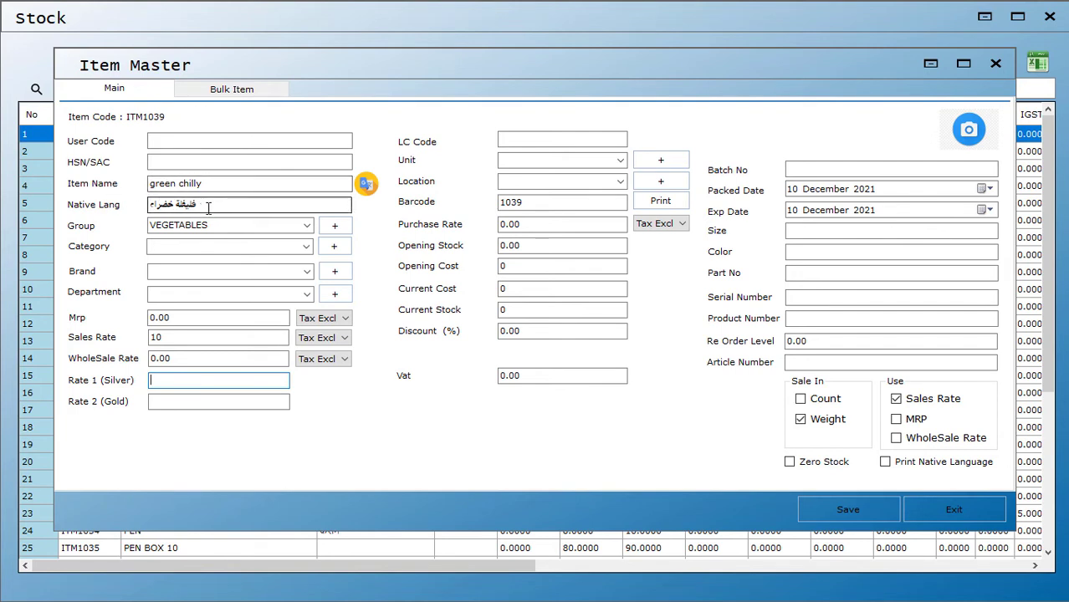
- Enable Print Native Language for the green chilly item and save it
{"action": "left_click", "coordinate": [170, 211]}
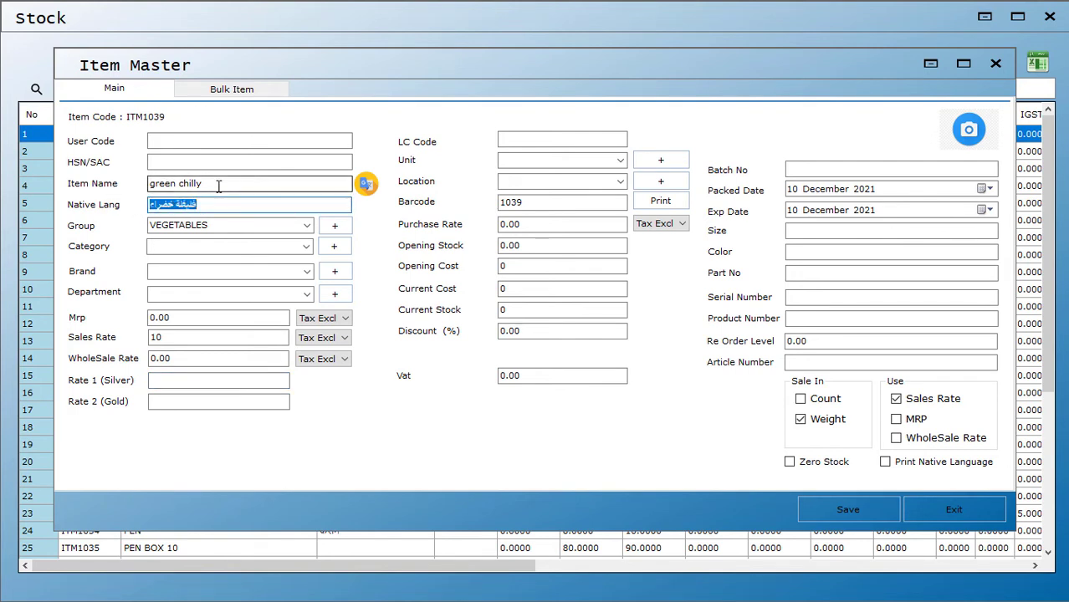
{"action": "left_click", "coordinate": [888, 465]}
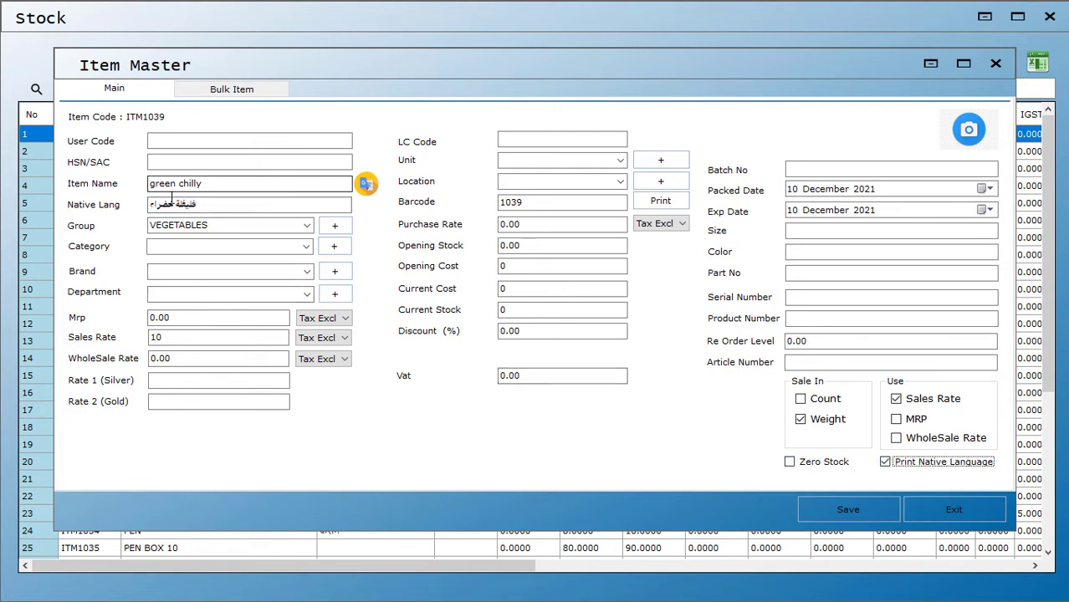
{"action": "left_click", "coordinate": [855, 511]}
{"action": "left_click", "coordinate": [569, 351]}
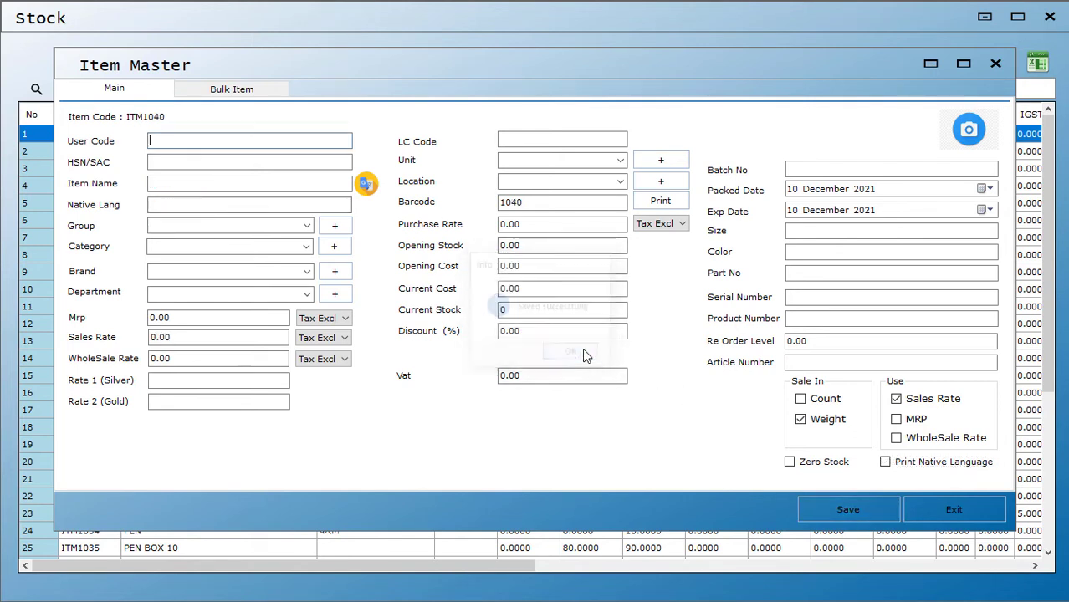
{"action": "key", "text": "Tab"}
{"action": "key", "text": "Tab"}
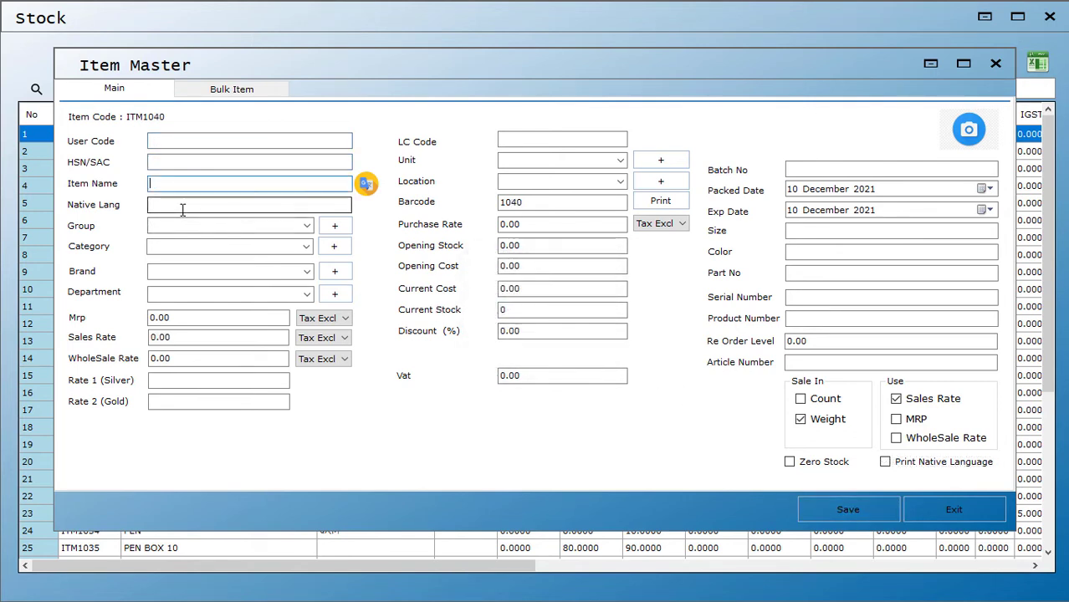
{"action": "type", "text": "tomato"}
{"action": "left_click", "coordinate": [996, 63]}
{"action": "left_click", "coordinate": [535, 352]}
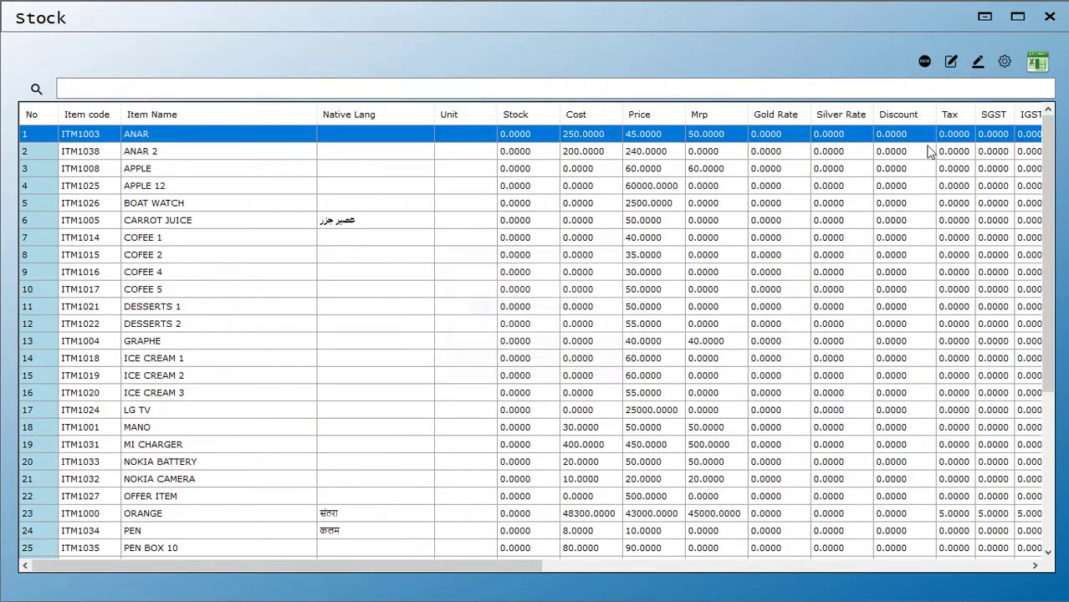
- Close the stock list, change Auto Native Language in the item settings to Malayalam, and save and close the settings
{"action": "left_click", "coordinate": [1050, 17]}
{"action": "left_click", "coordinate": [1015, 24]}
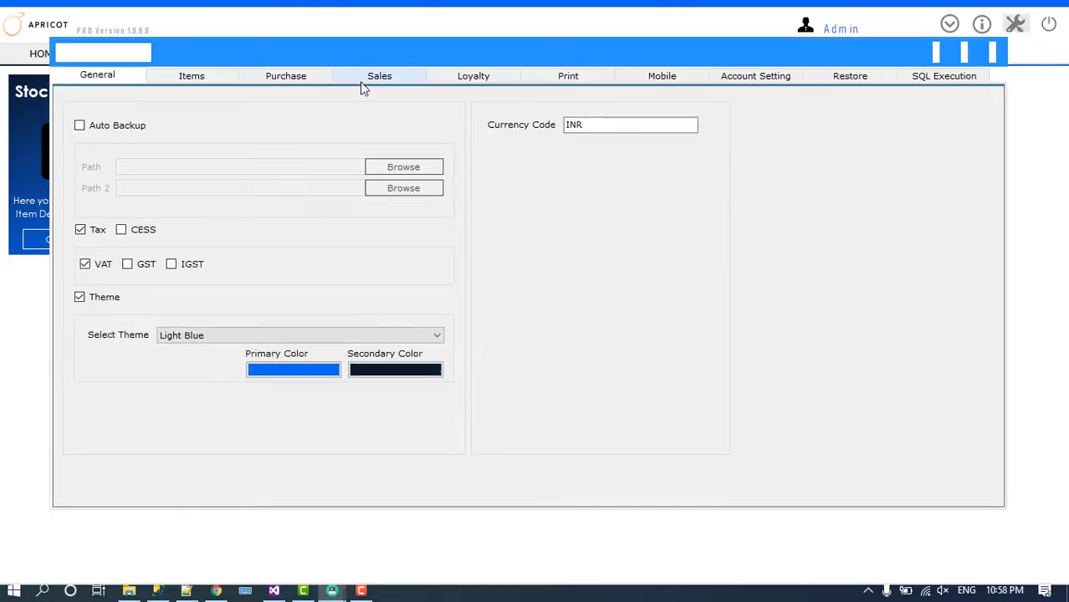
{"action": "left_click", "coordinate": [222, 84]}
{"action": "left_click", "coordinate": [640, 124]}
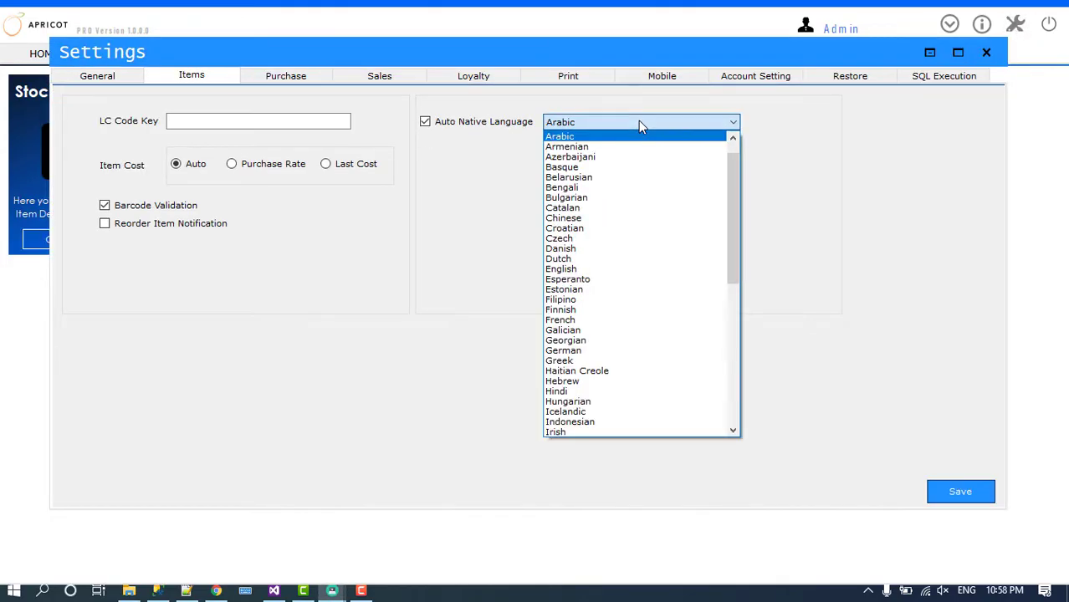
{"action": "key", "text": "m"}
{"action": "key", "text": "m"}
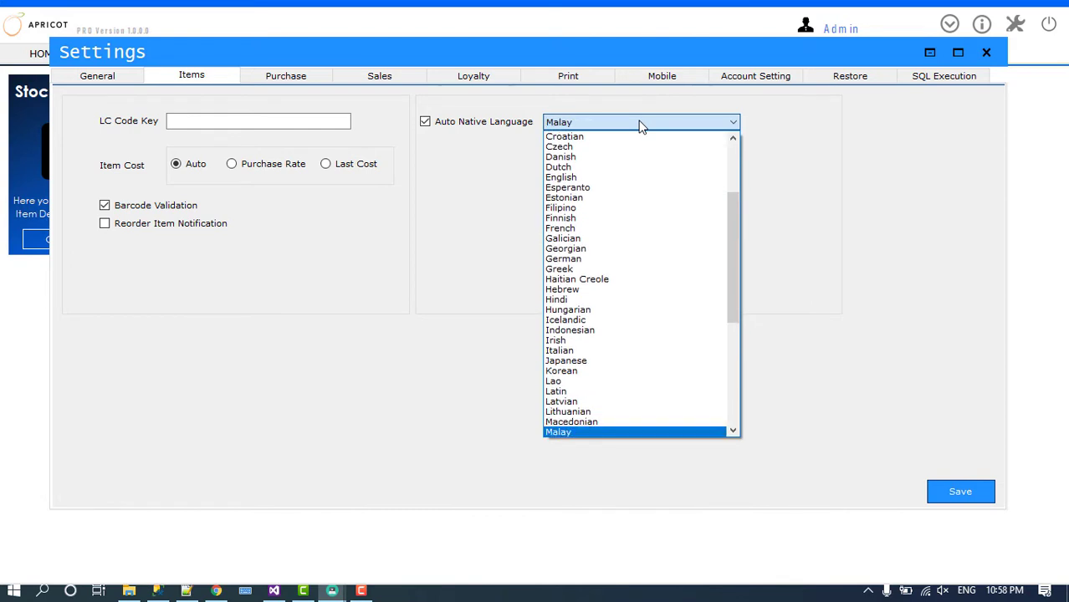
{"action": "key", "text": "m"}
{"action": "key", "text": "m"}
{"action": "key", "text": "Up"}
{"action": "key", "text": "Return"}
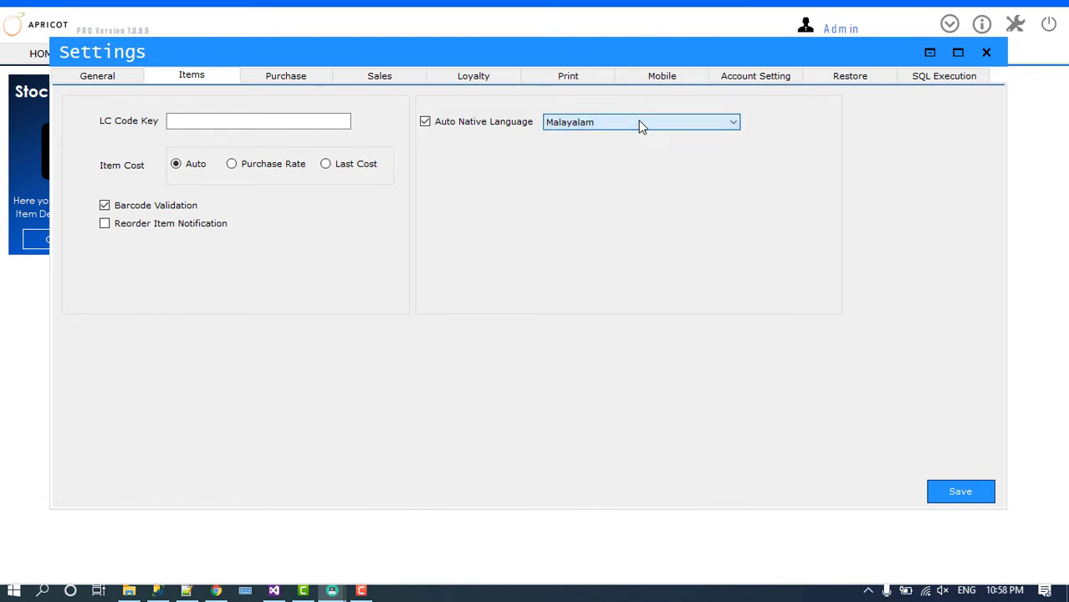
{"action": "left_click", "coordinate": [964, 495]}
{"action": "left_click", "coordinate": [555, 356]}
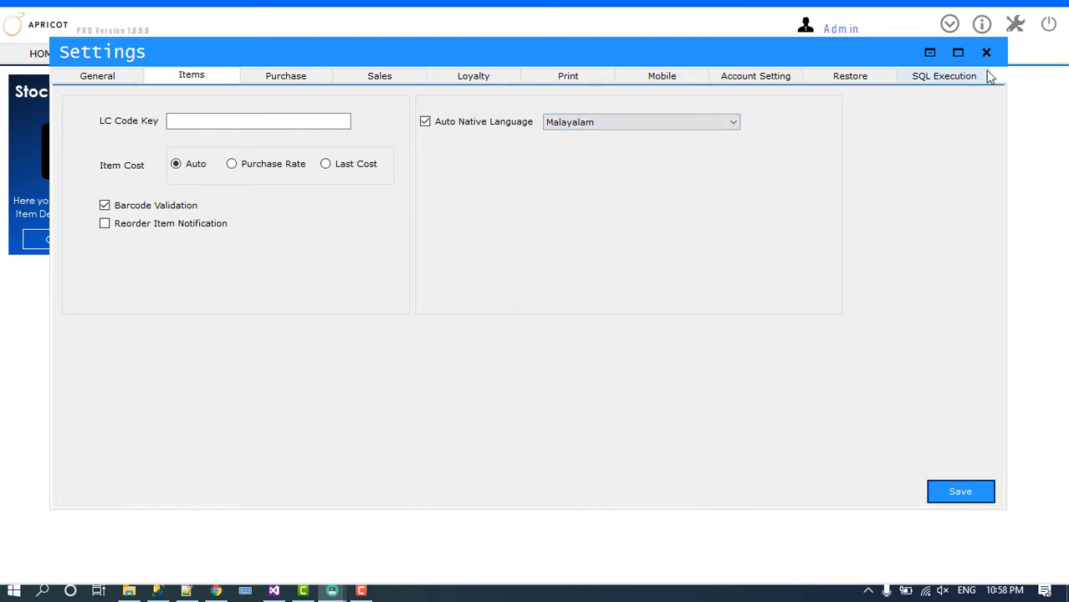
{"action": "left_click", "coordinate": [986, 52]}
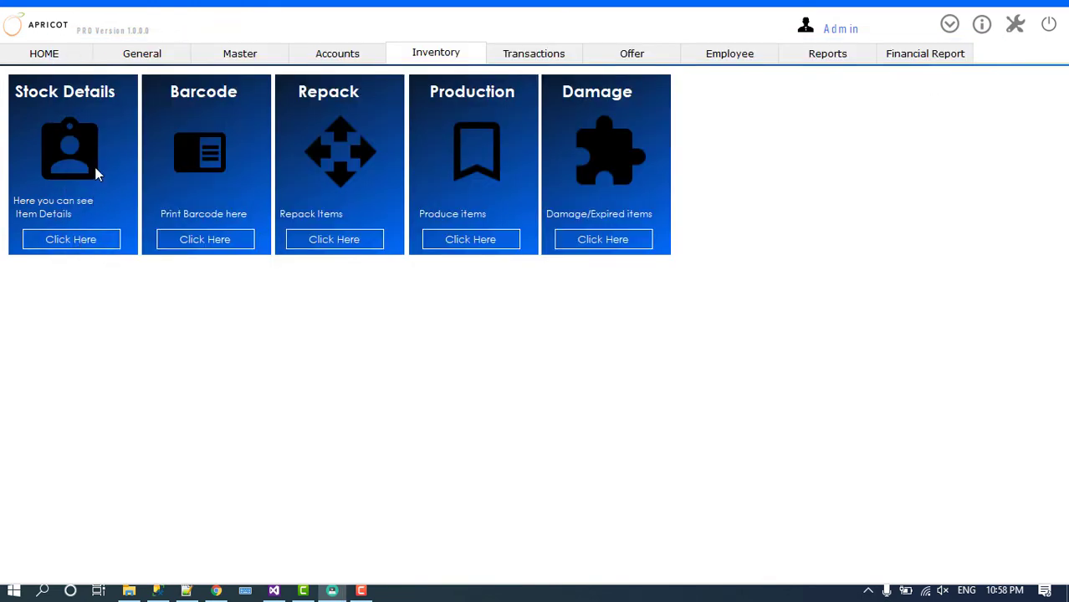
- Open a new Item Master form from the stock list and name the item "tomato" with its Malayalam native name
{"action": "left_click", "coordinate": [79, 239]}
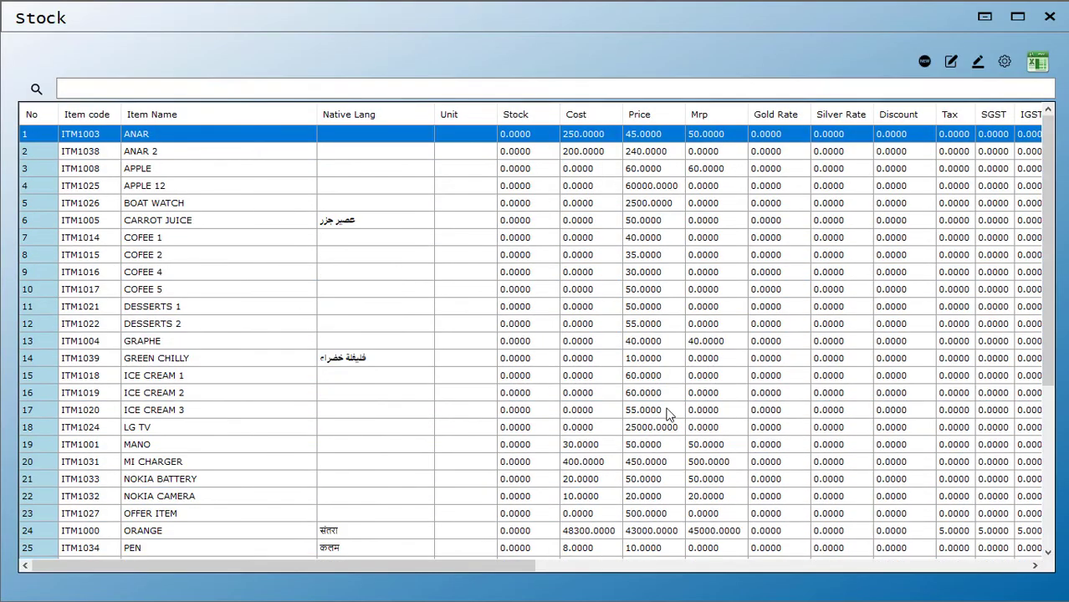
{"action": "left_click", "coordinate": [924, 64]}
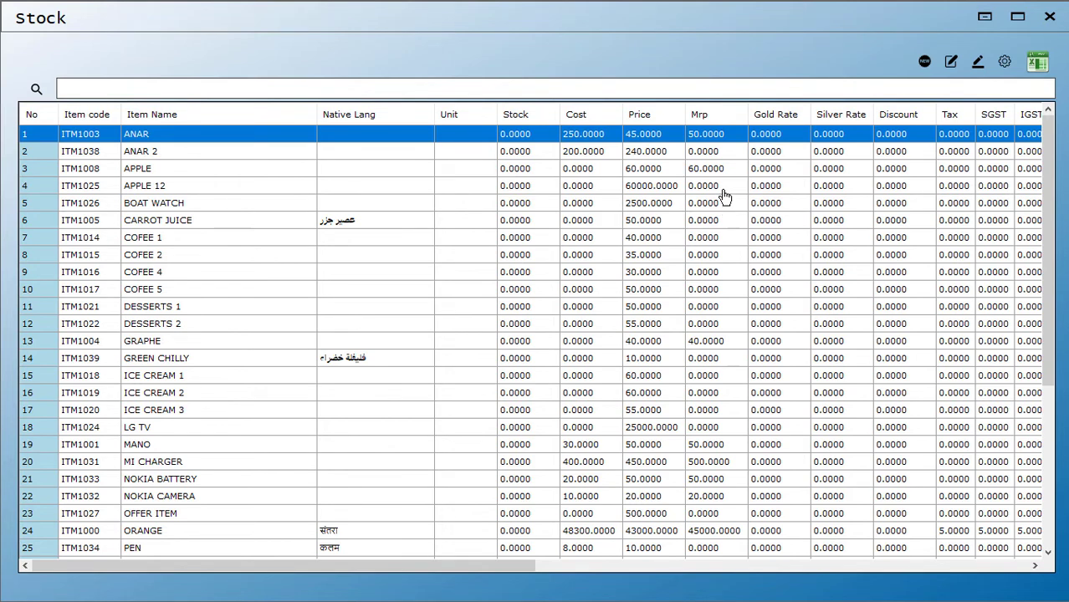
{"action": "left_click", "coordinate": [171, 190]}
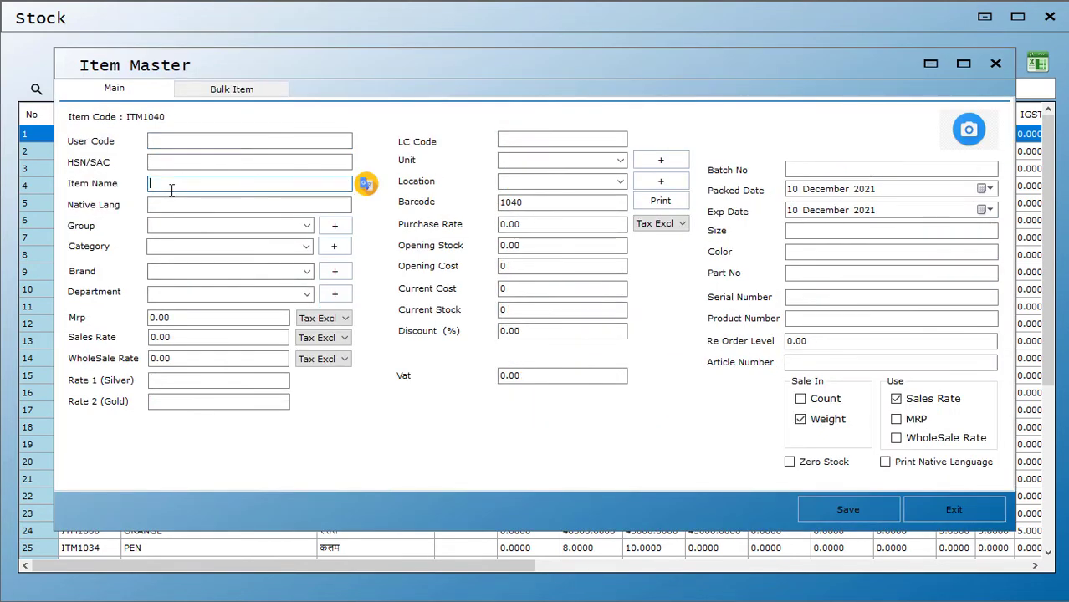
{"action": "type", "text": "tomato"}
{"action": "double_click", "coordinate": [209, 204]}
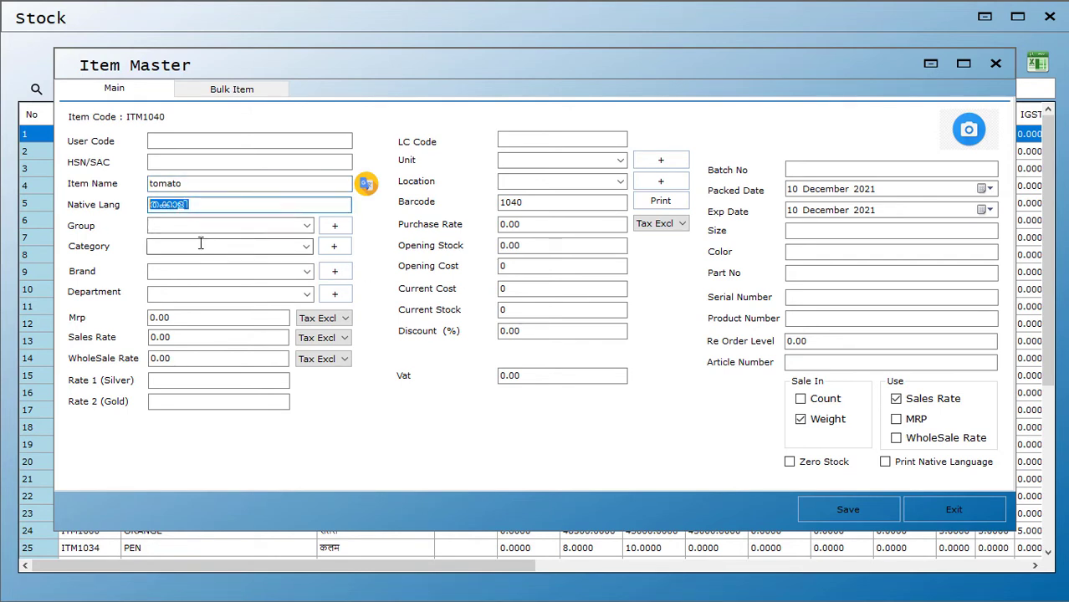
{"action": "key", "text": "Tab"}
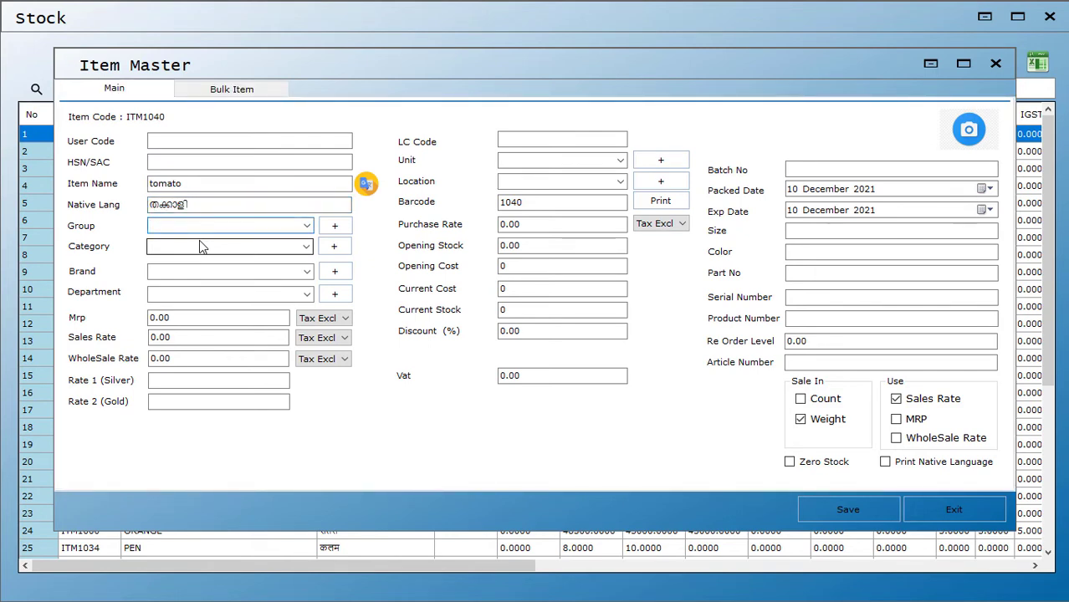
- Assign the tomato item to the VEGETABLES group and set its sales rate to 60
{"action": "type", "text": "ve"}
{"action": "key", "text": "Down"}
{"action": "key", "text": "Tab"}
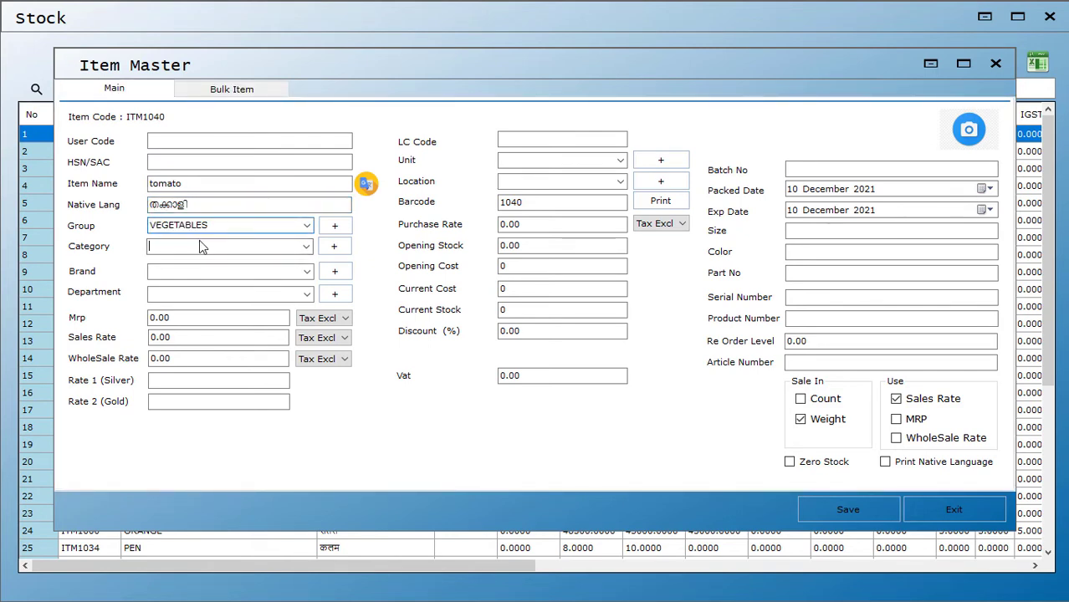
{"action": "key", "text": "Tab"}
{"action": "key", "text": "Tab"}
{"action": "key", "text": "Tab"}
{"action": "key", "text": "Tab"}
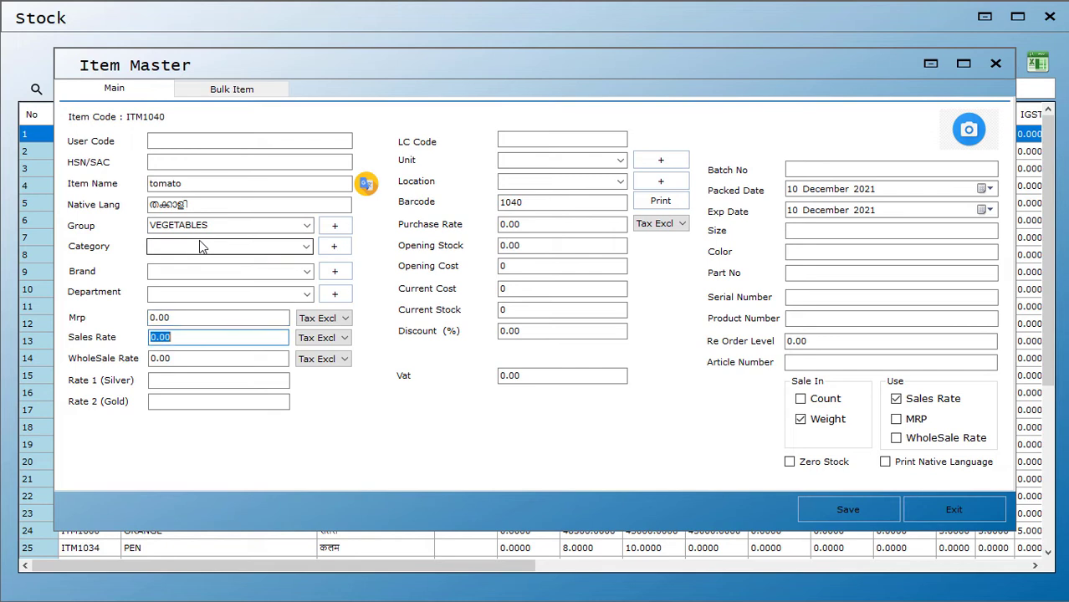
{"action": "type", "text": "60"}
{"action": "key", "text": "Tab"}
{"action": "key", "text": "Tab"}
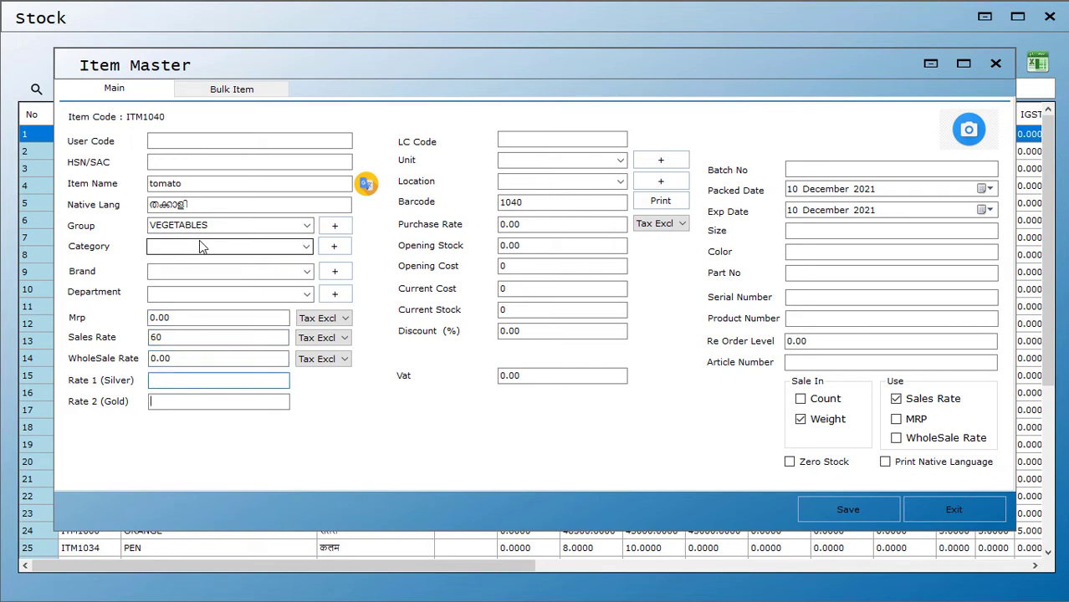
- Set the tomato item's purchase rate to 50
{"action": "key", "text": "Tab"}
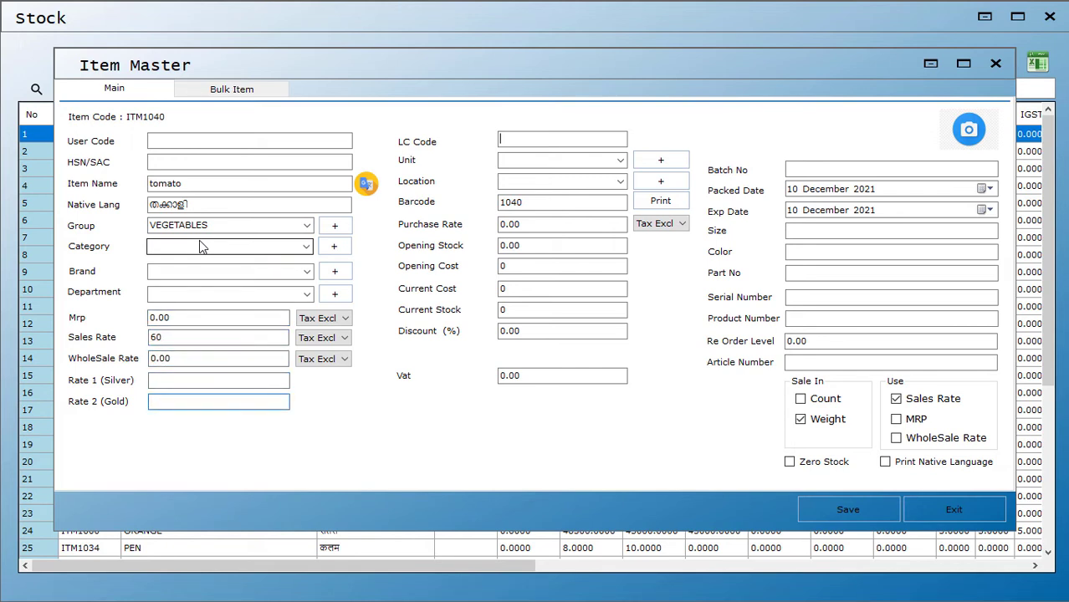
{"action": "key", "text": "Tab"}
{"action": "key", "text": "Tab"}
{"action": "key", "text": "Tab"}
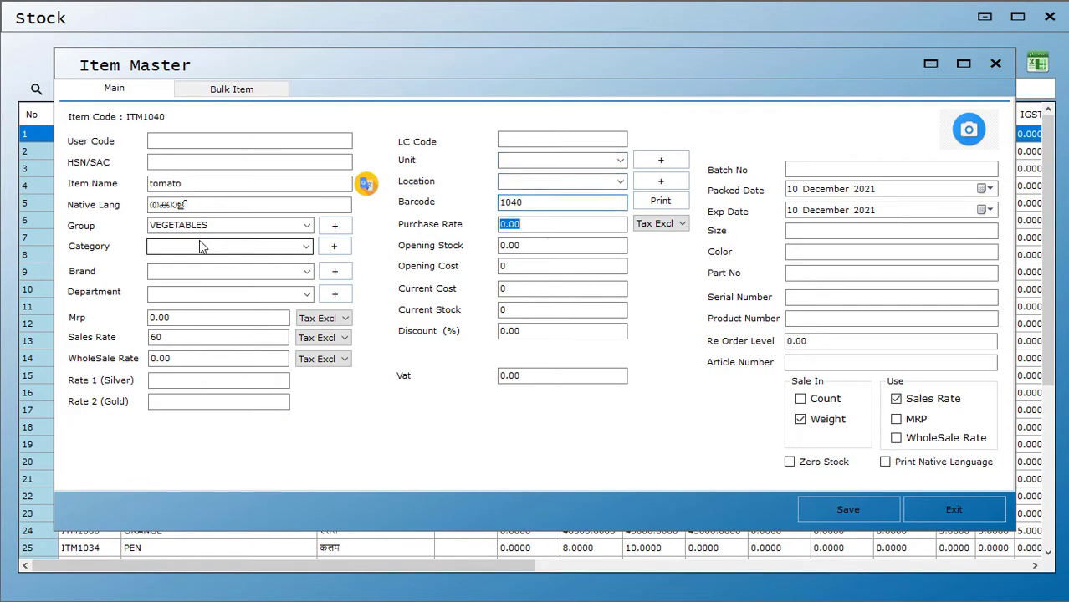
{"action": "type", "text": "50"}
{"action": "key", "text": "Tab"}
{"action": "key", "text": "Tab"}
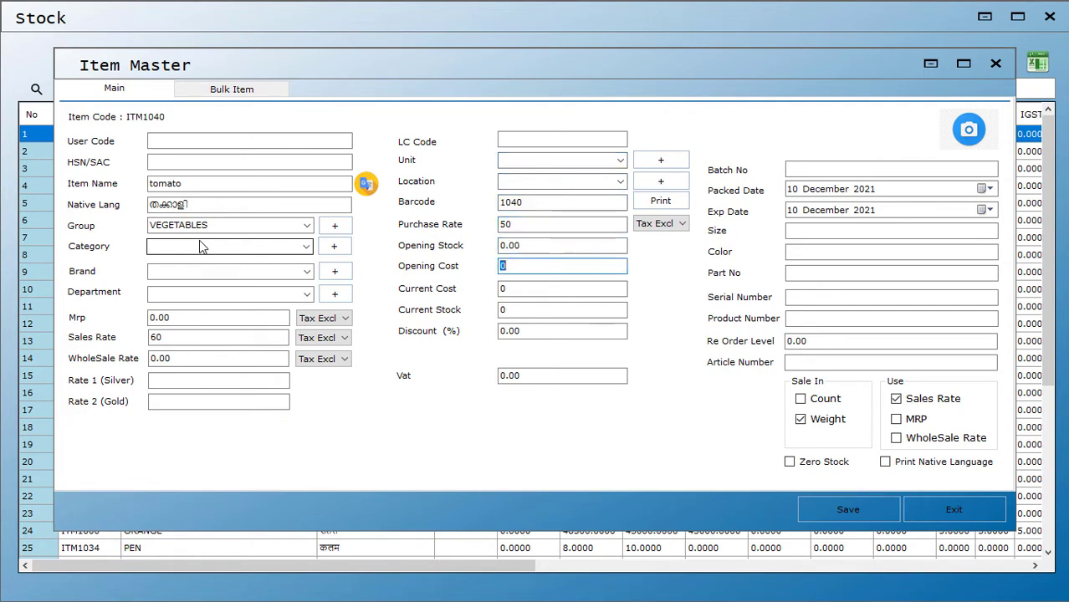
- Enable Print Native Language for the tomato item and save it
{"action": "left_click", "coordinate": [885, 462]}
{"action": "left_click", "coordinate": [848, 510]}
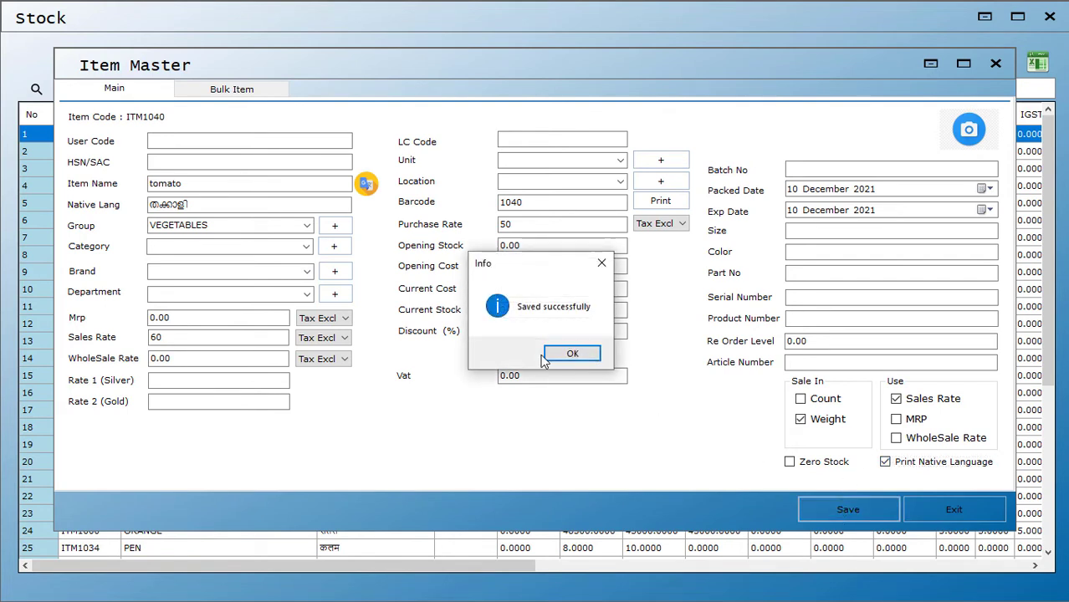
{"action": "left_click", "coordinate": [565, 357]}
- Close the blank Item Master form and the stock list to return to the inventory modules
{"action": "left_click", "coordinate": [970, 508]}
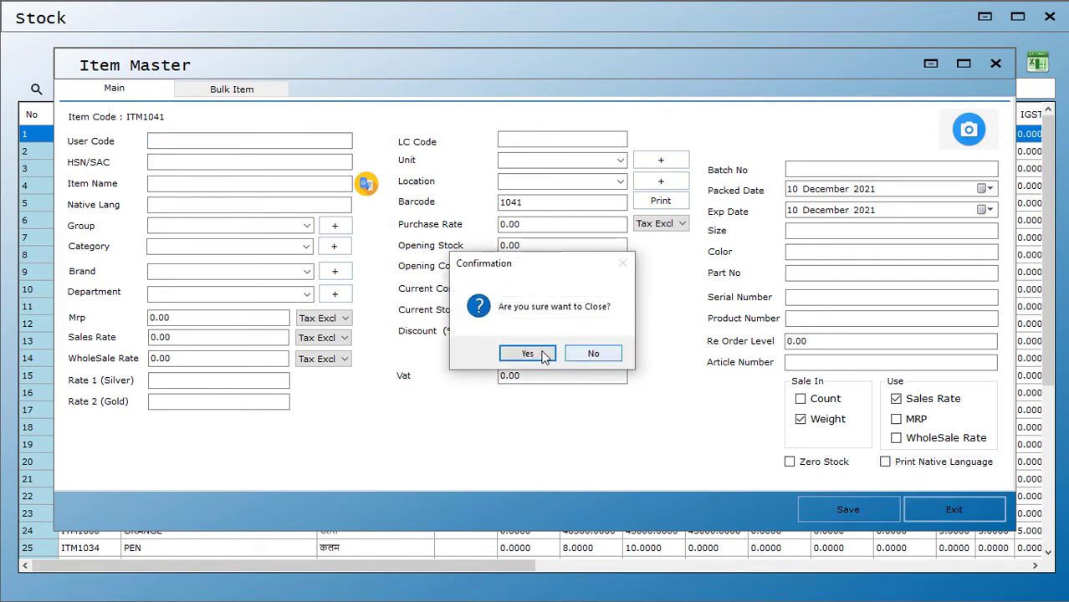
{"action": "left_click", "coordinate": [601, 357]}
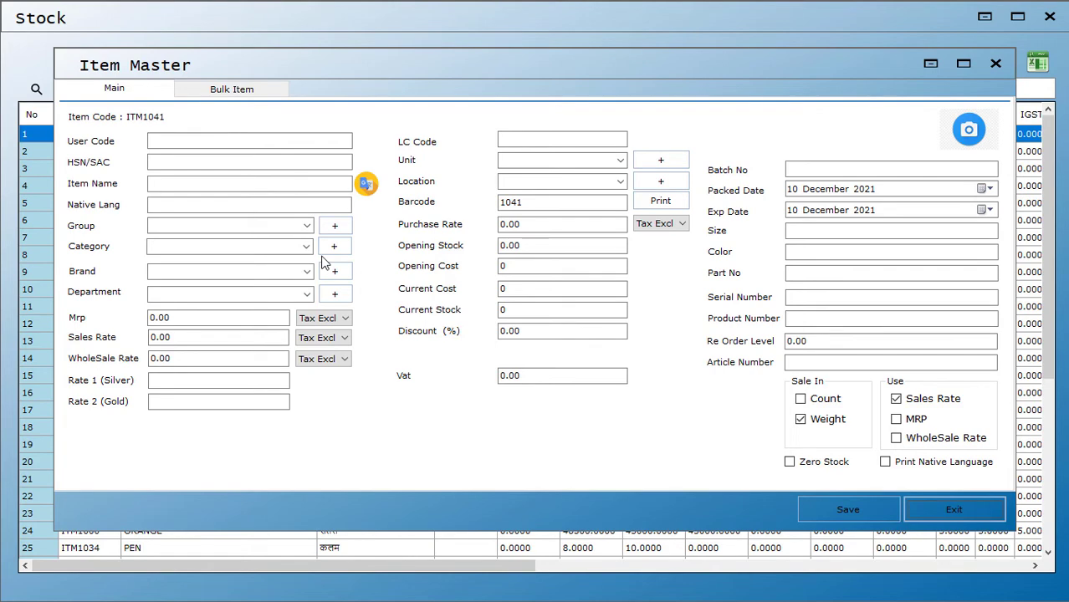
{"action": "left_click", "coordinate": [195, 160]}
{"action": "left_click", "coordinate": [996, 64]}
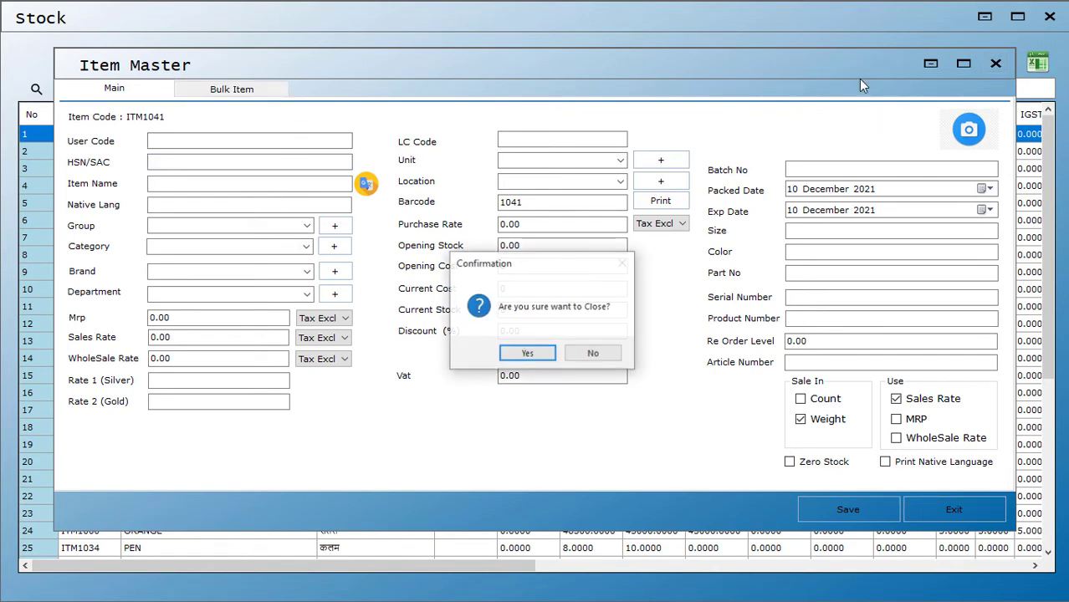
{"action": "left_click", "coordinate": [528, 354]}
{"action": "left_click", "coordinate": [1051, 17]}
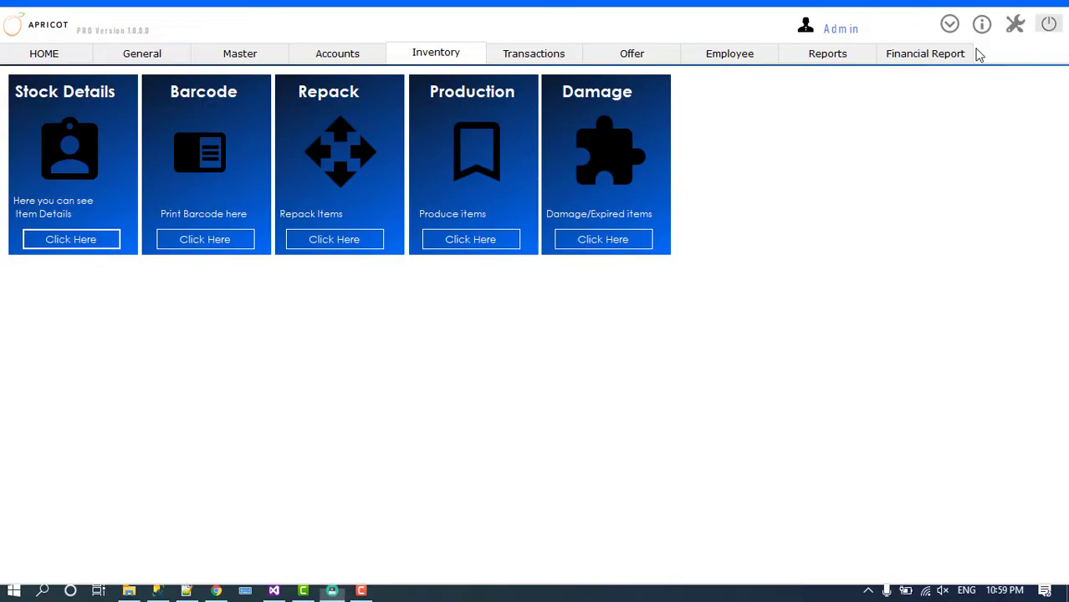
- Set the Auto Native Language for items to Hindi in the settings, save the change and close the settings
{"action": "left_click", "coordinate": [1010, 26]}
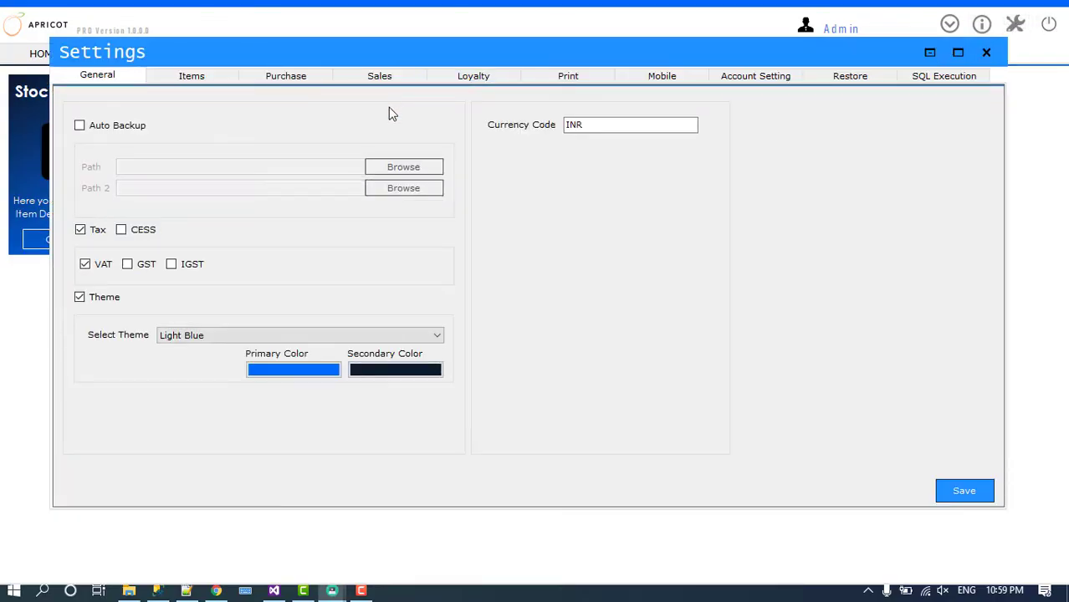
{"action": "left_click", "coordinate": [199, 76]}
{"action": "left_click", "coordinate": [599, 126]}
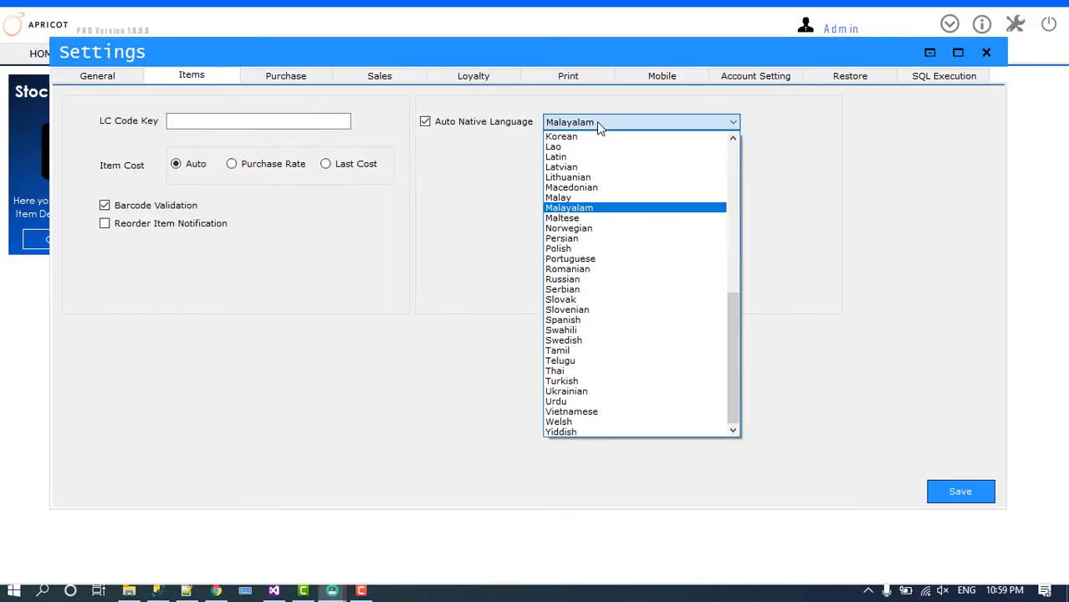
{"action": "scroll", "coordinate": [591, 168], "scroll_direction": "up", "scroll_amount": 3}
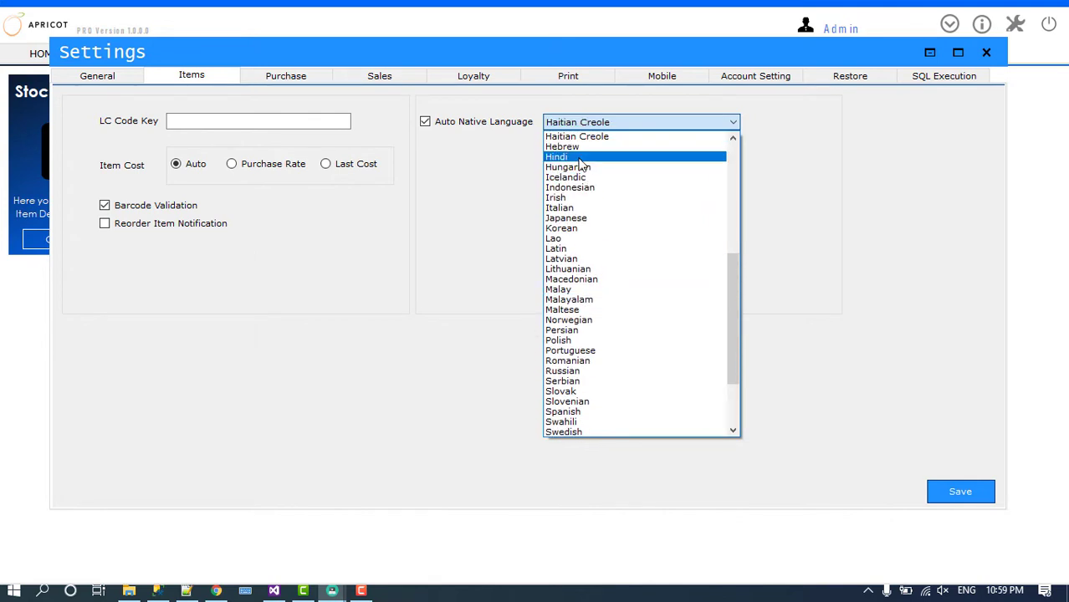
{"action": "left_click", "coordinate": [569, 157]}
{"action": "left_click", "coordinate": [941, 490]}
{"action": "left_click", "coordinate": [548, 352]}
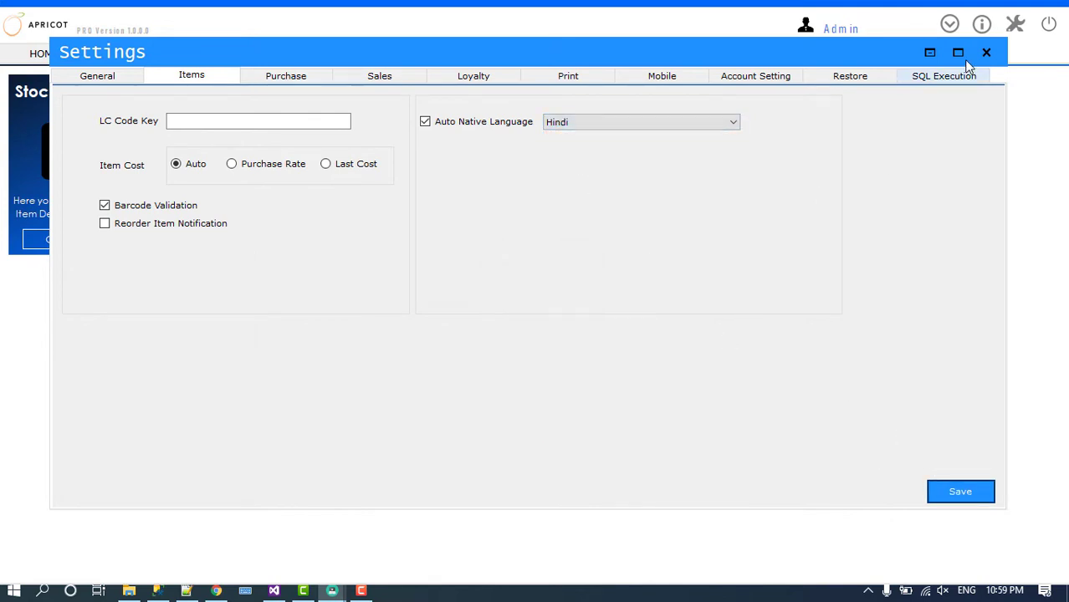
{"action": "left_click", "coordinate": [986, 52]}
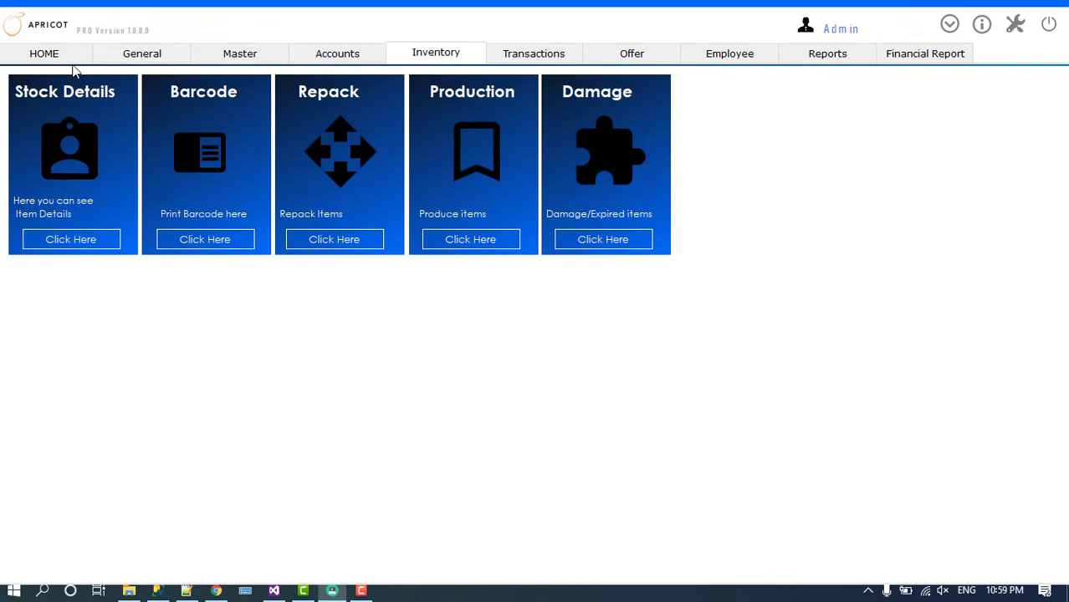
- Start a new item from the Items master and name it "cabbage"
{"action": "left_click", "coordinate": [73, 239]}
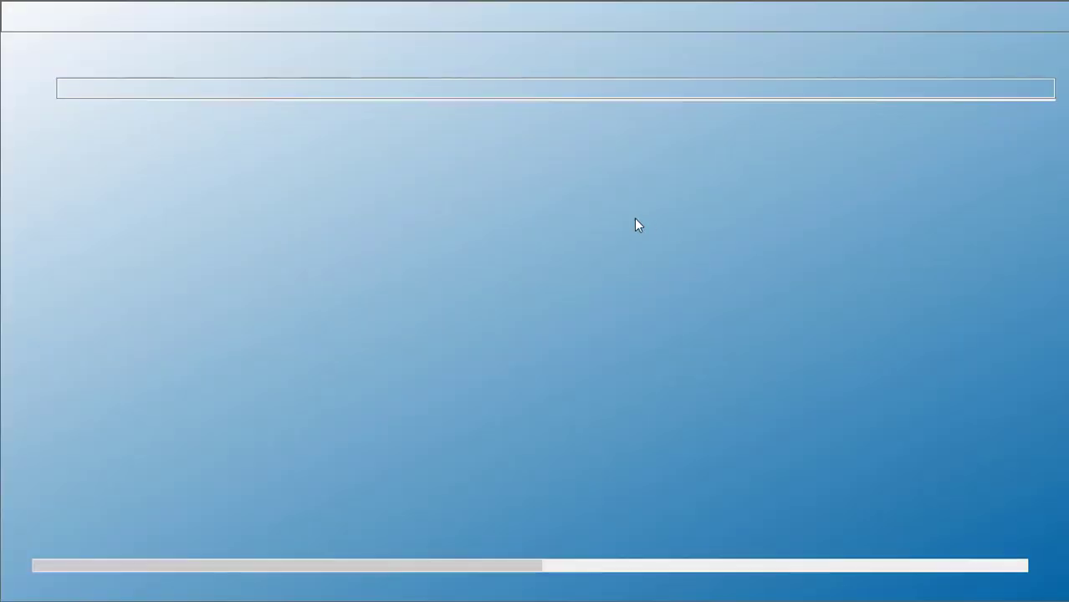
{"action": "left_click", "coordinate": [1051, 24]}
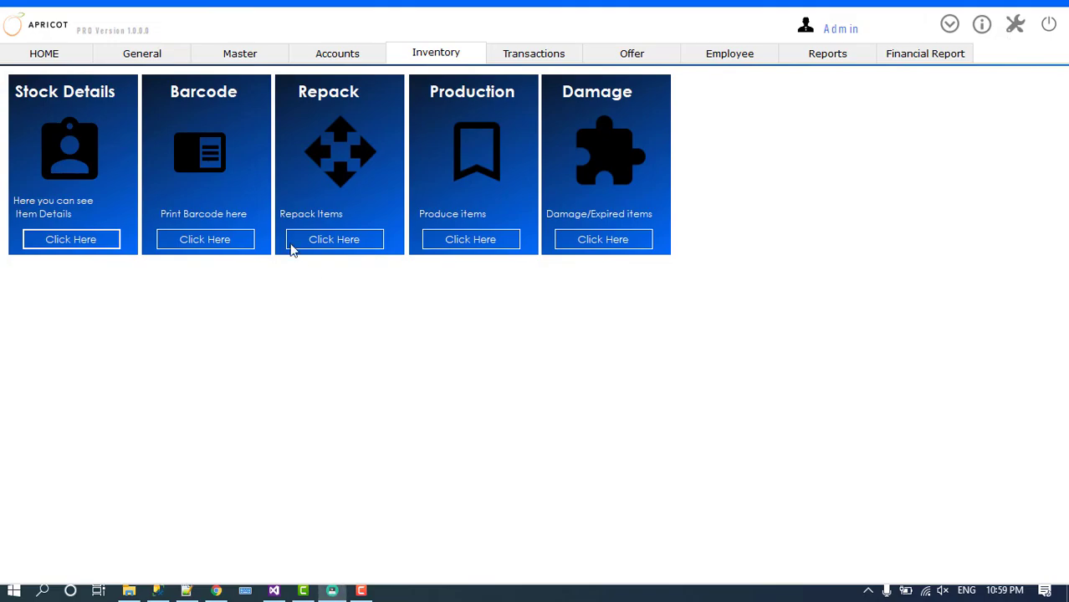
{"action": "left_click", "coordinate": [144, 55]}
{"action": "left_click", "coordinate": [234, 52]}
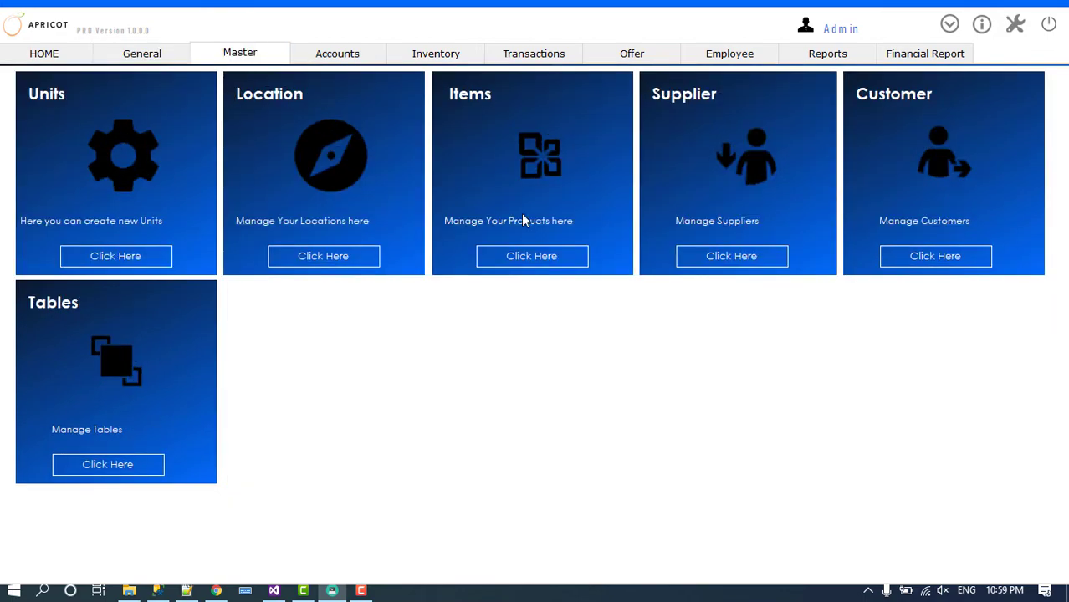
{"action": "left_click", "coordinate": [551, 261]}
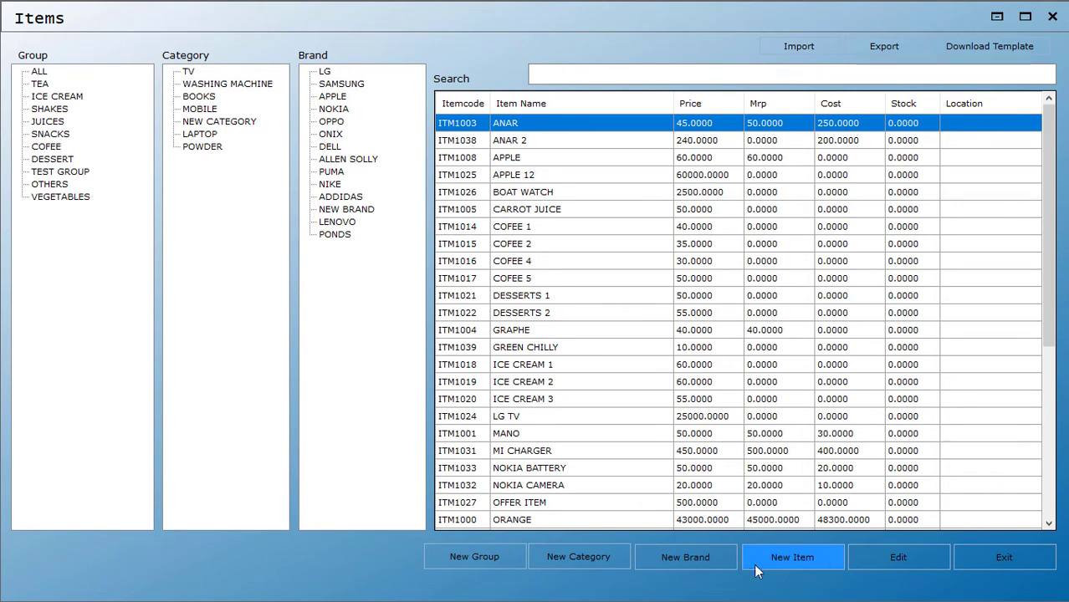
{"action": "left_click", "coordinate": [809, 562]}
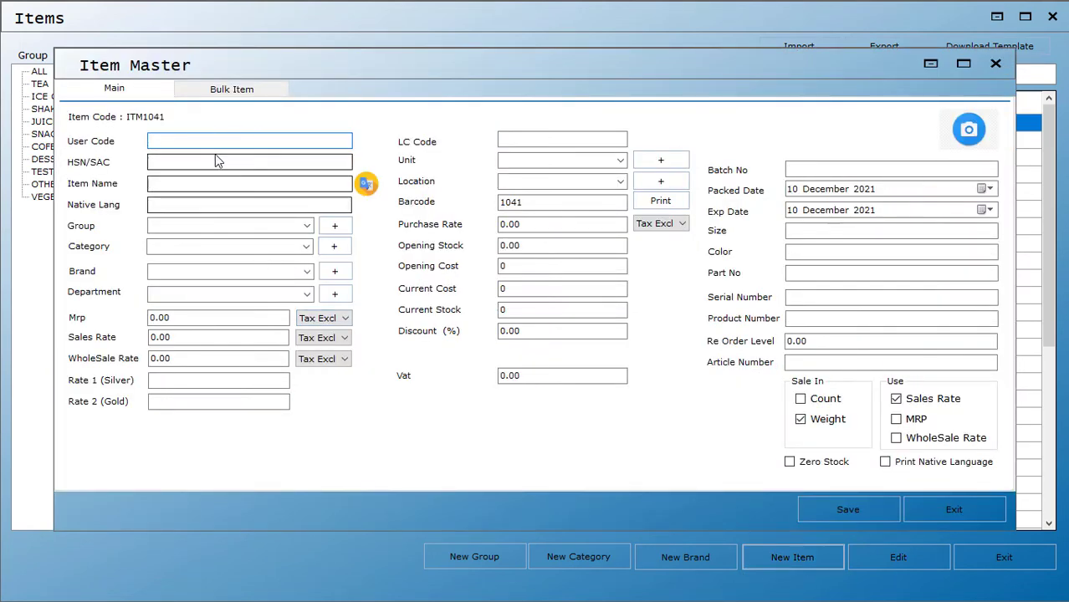
{"action": "key", "text": "Tab"}
{"action": "key", "text": "Tab"}
{"action": "type", "text": "cabbage"}
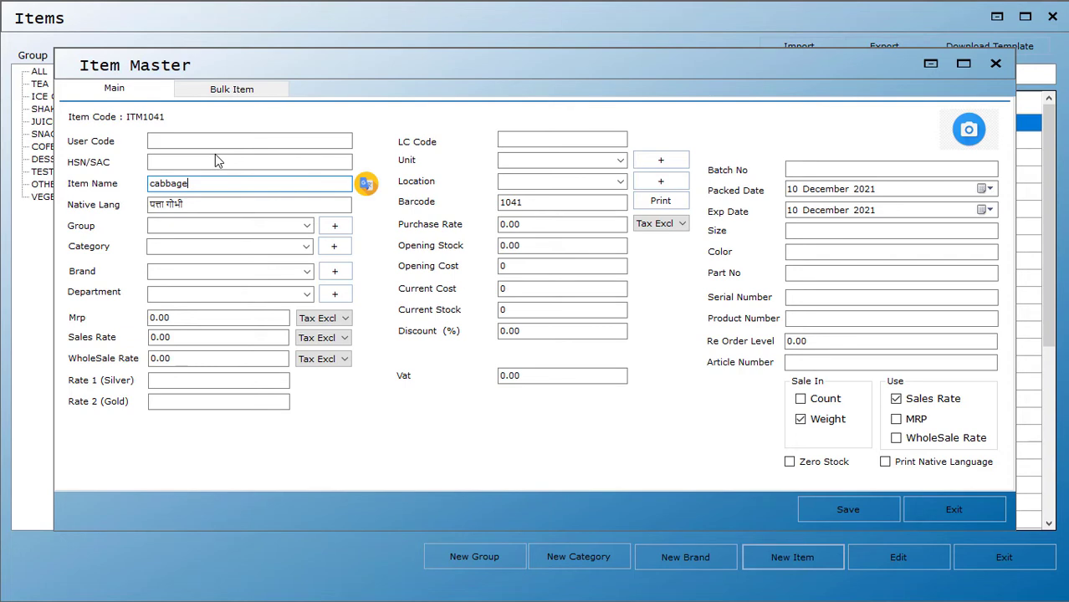
- Assign the cabbage item to the VEGETABLES group
{"action": "key", "text": "Tab"}
{"action": "key", "text": "Tab"}
{"action": "key", "text": "Tab"}
{"action": "key", "text": "Tab"}
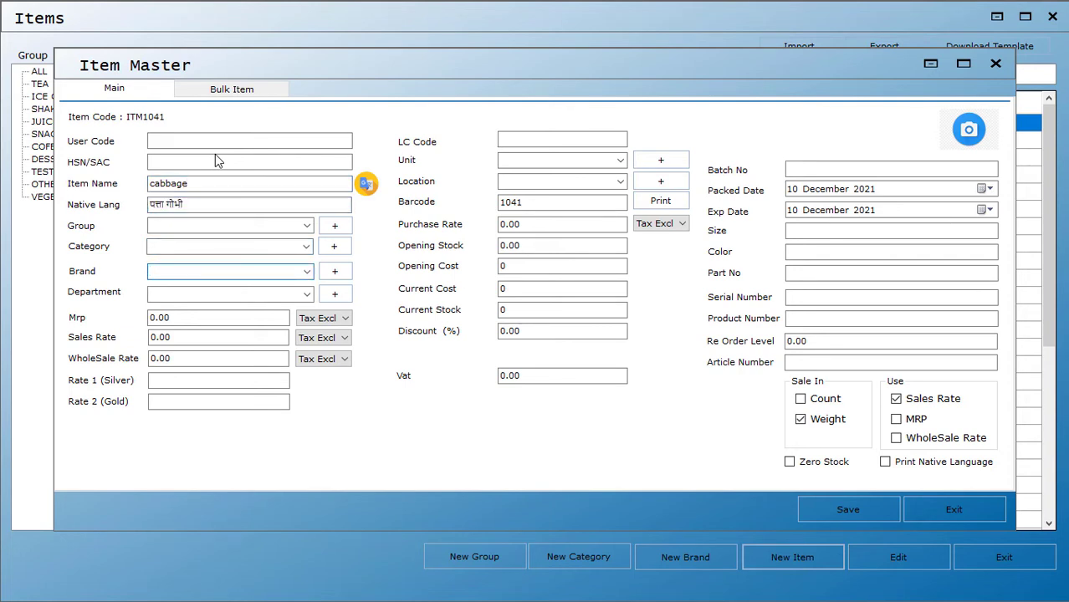
{"action": "key", "text": "shift+Tab"}
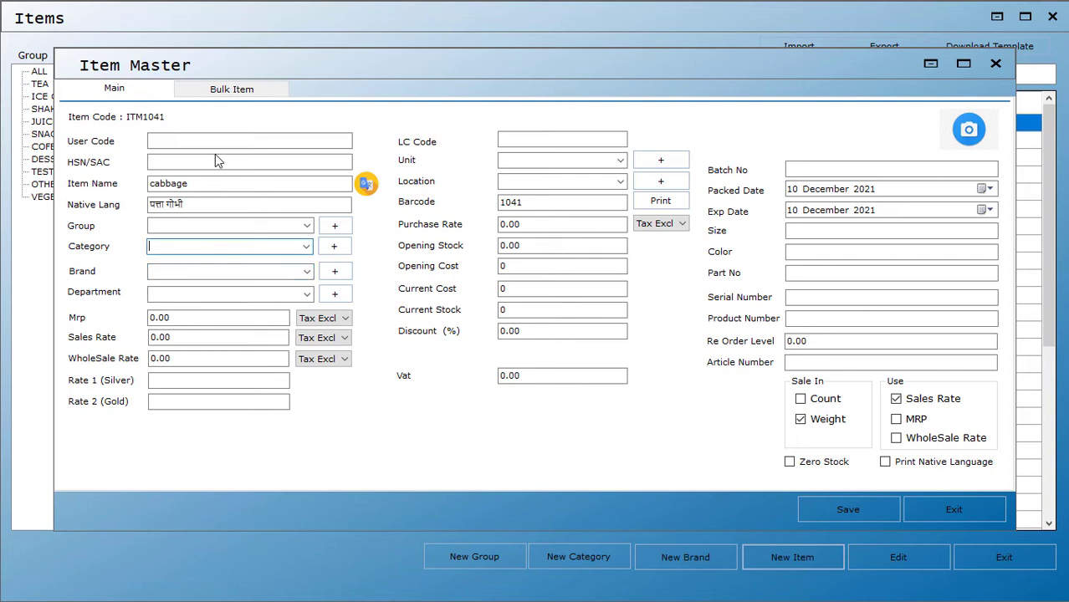
{"action": "key", "text": "shift+Tab"}
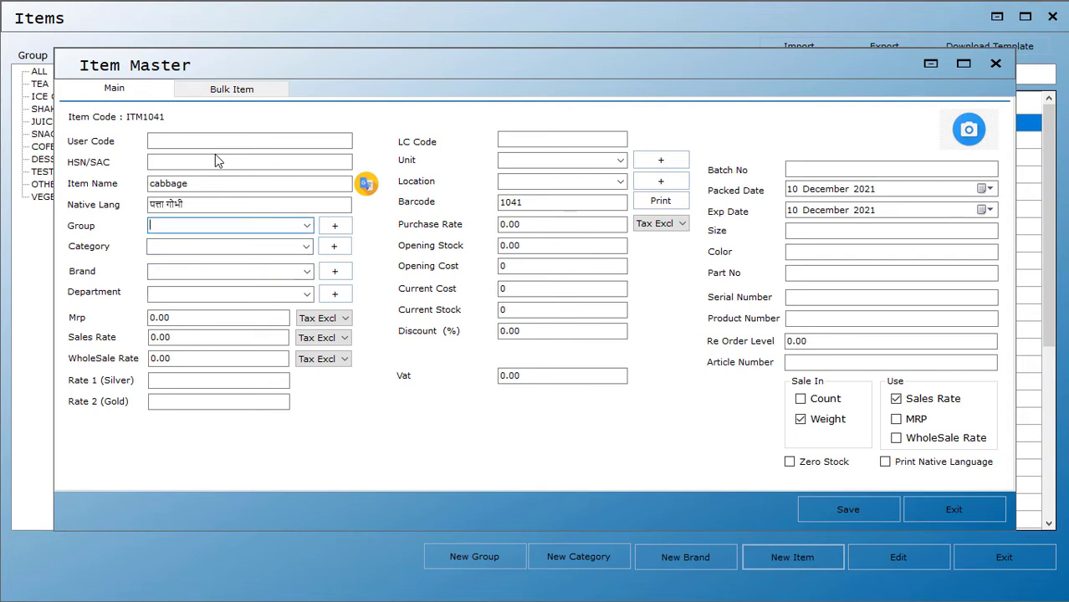
{"action": "type", "text": "ve"}
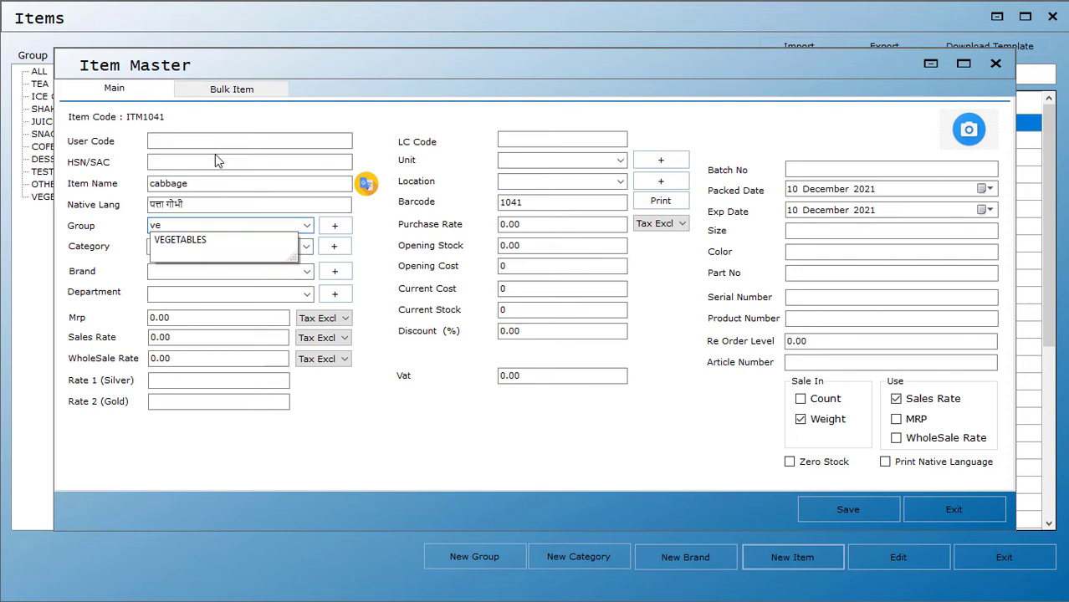
{"action": "key", "text": "Down"}
{"action": "key", "text": "Tab"}
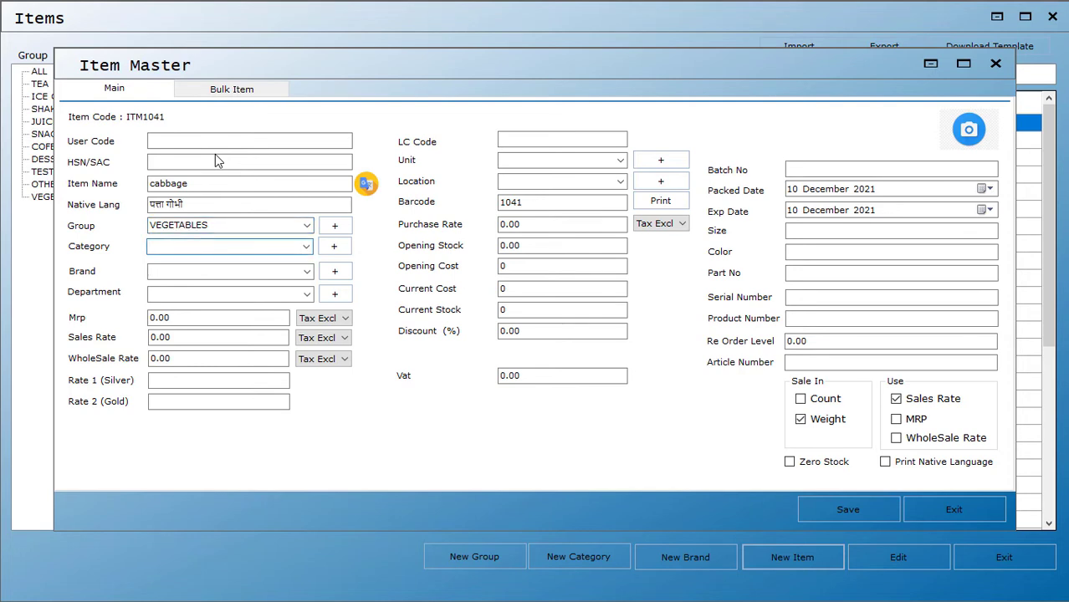
- Set the cabbage item's sales rate to 40
{"action": "key", "text": "Tab"}
{"action": "key", "text": "Tab"}
{"action": "key", "text": "Tab"}
{"action": "key", "text": "Tab"}
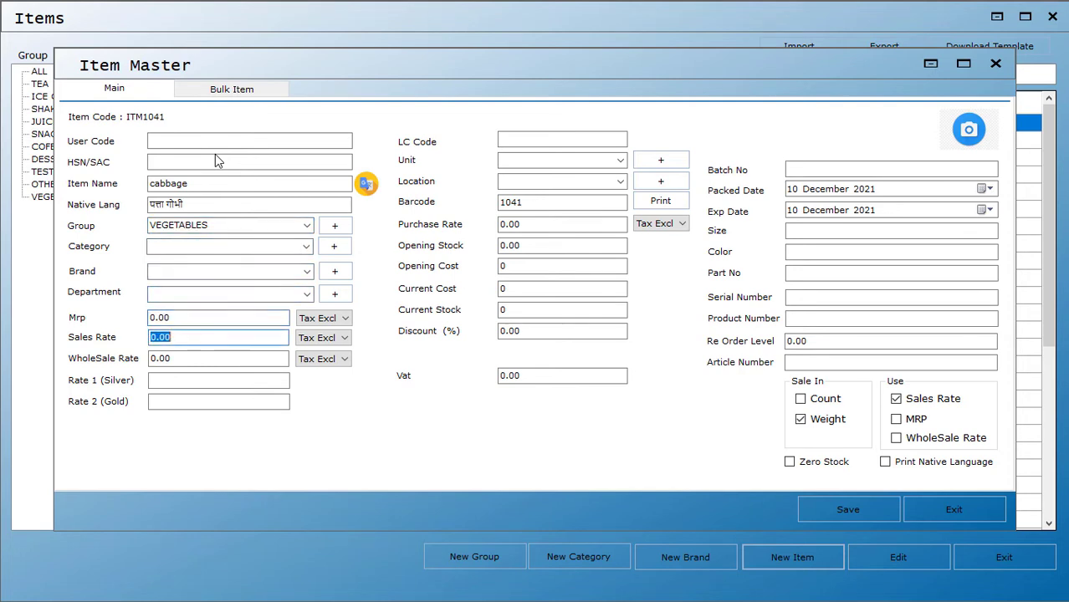
{"action": "type", "text": "40"}
- Set the cabbage item's purchase rate to 30
{"action": "key", "text": "Tab"}
{"action": "key", "text": "Tab"}
{"action": "key", "text": "Tab"}
{"action": "key", "text": "Tab"}
{"action": "key", "text": "Tab"}
{"action": "key", "text": "Tab"}
{"action": "key", "text": "Tab"}
{"action": "key", "text": "Tab"}
{"action": "key", "text": "Tab"}
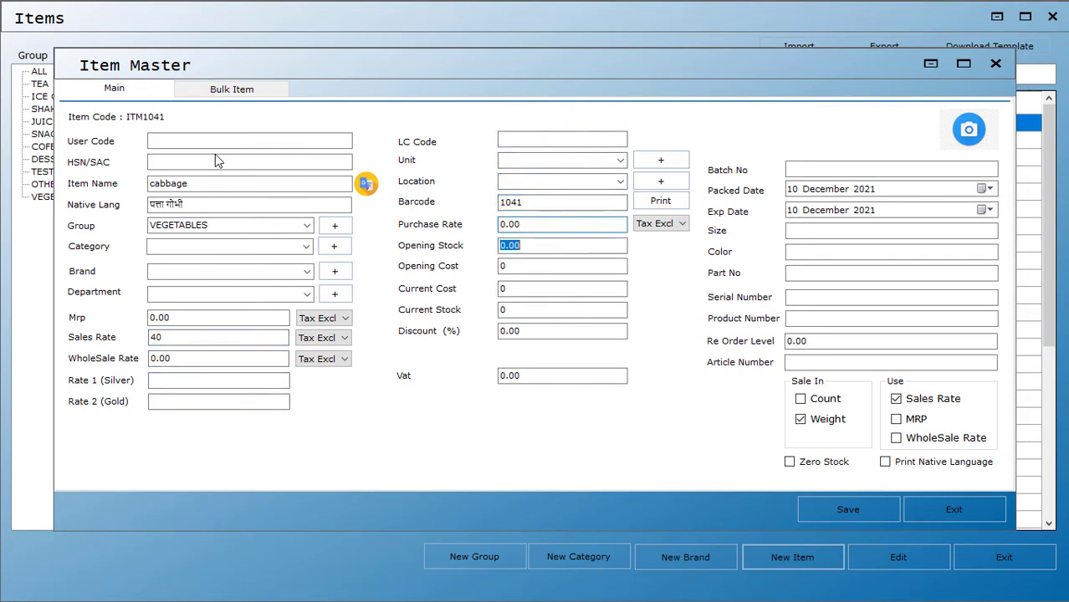
{"action": "key", "text": "shift+Tab"}
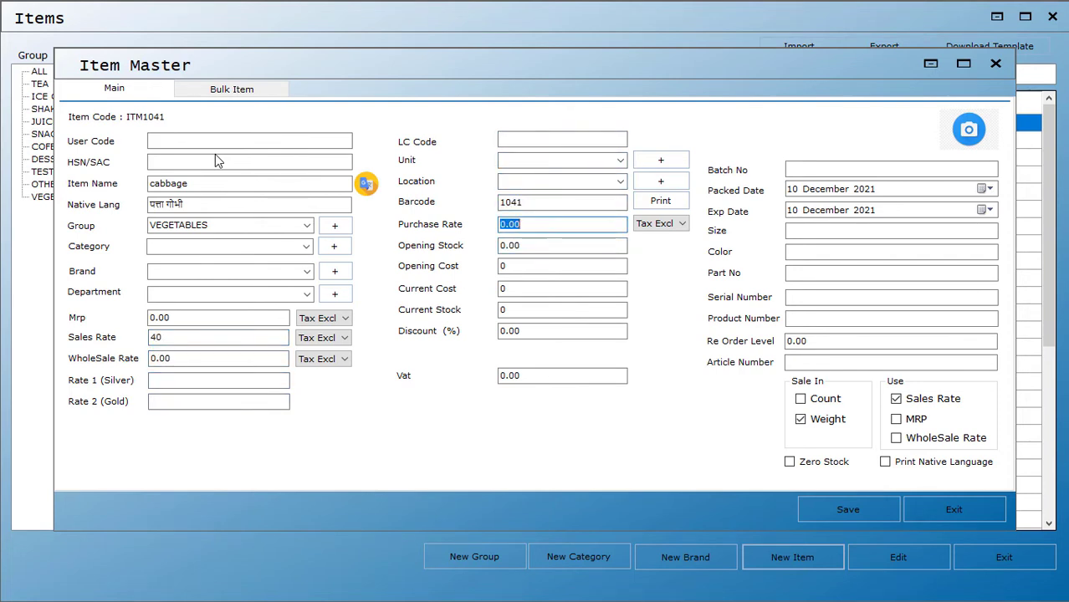
{"action": "type", "text": "30"}
{"action": "key", "text": "Tab"}
{"action": "key", "text": "Tab"}
{"action": "key", "text": "Tab"}
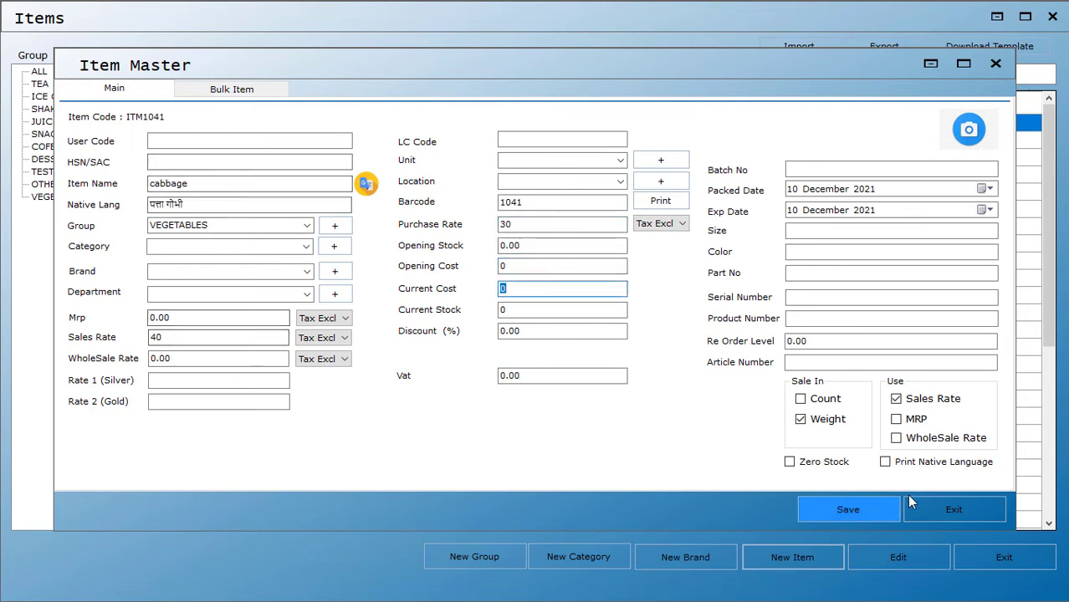
- Enable Print Native Language for the cabbage item, save it and close the blank Item Master form
{"action": "left_click", "coordinate": [884, 464]}
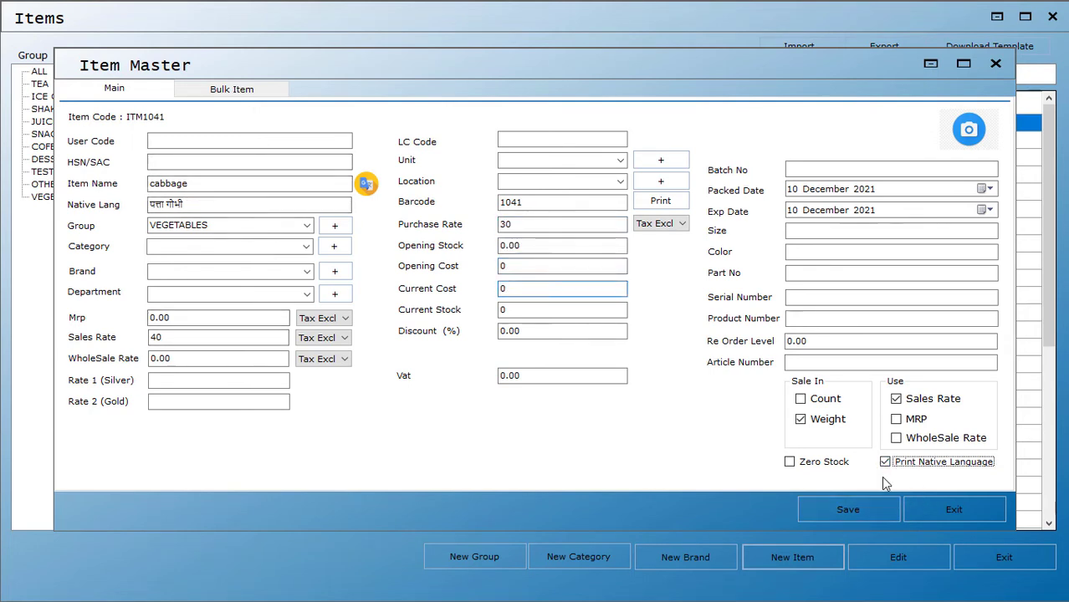
{"action": "left_click", "coordinate": [847, 508]}
{"action": "left_click", "coordinate": [567, 354]}
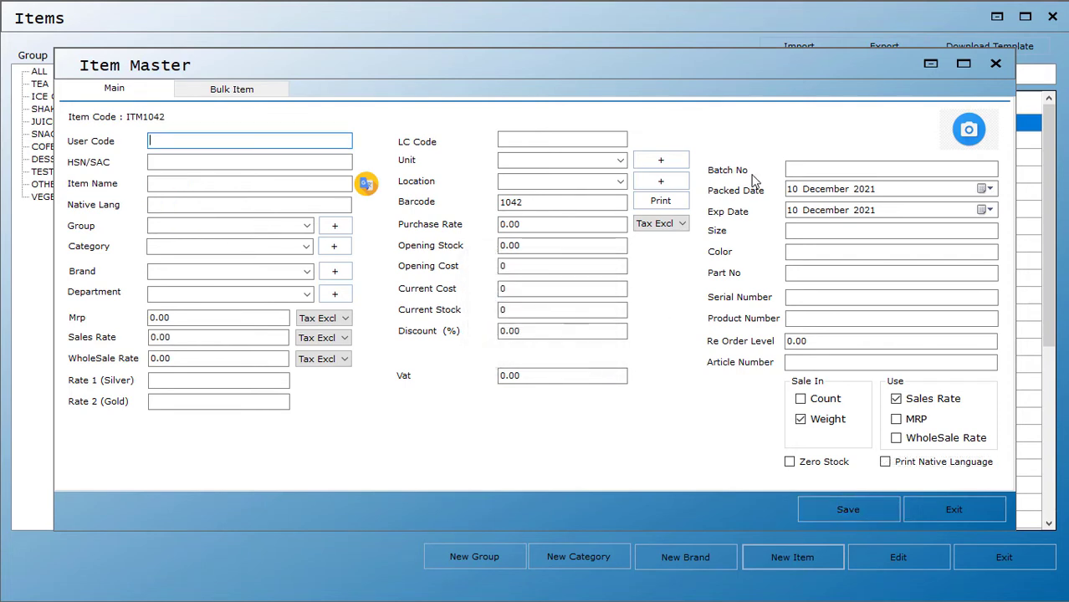
{"action": "left_click", "coordinate": [1004, 65]}
{"action": "left_click", "coordinate": [546, 363]}
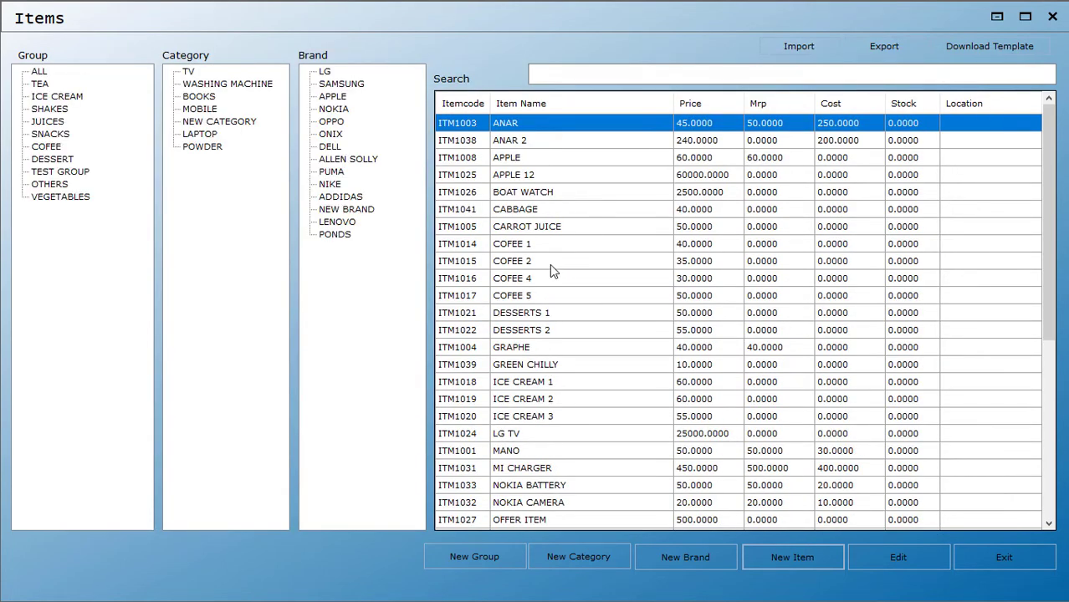
- Search the item list for "cab" and open the CABBAGE item for editing
{"action": "scroll", "coordinate": [550, 264], "scroll_direction": "down", "scroll_amount": 6}
{"action": "scroll", "coordinate": [550, 264], "scroll_direction": "up", "scroll_amount": 6}
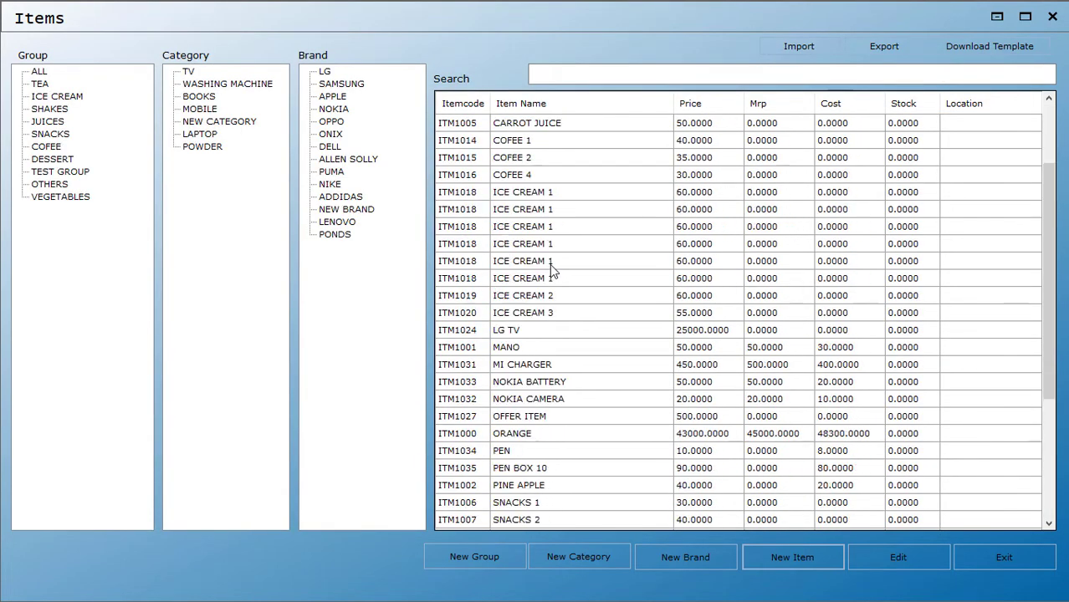
{"action": "left_click", "coordinate": [562, 76]}
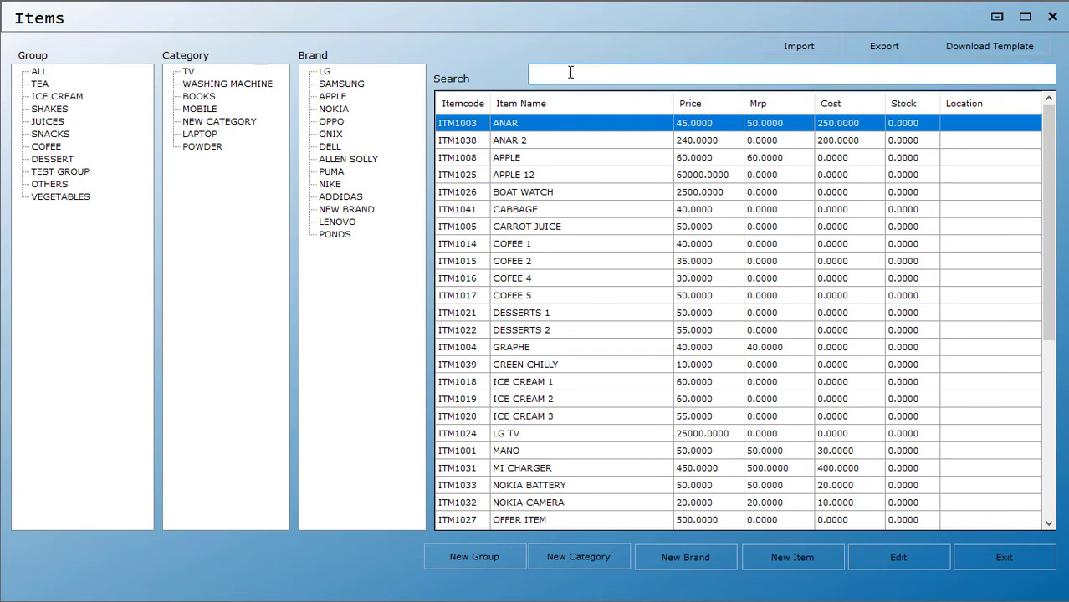
{"action": "type", "text": "cab"}
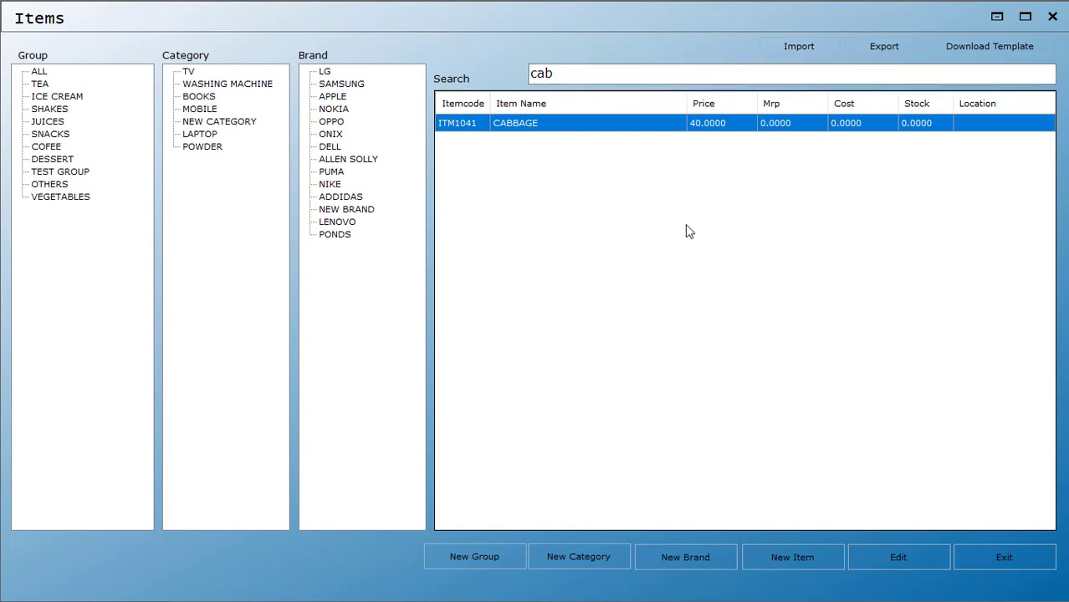
{"action": "key", "text": "Return"}
- Add the picture fresh-cabbage-500x500-500x500 to the cabbage item and update the item
{"action": "left_click", "coordinate": [969, 134]}
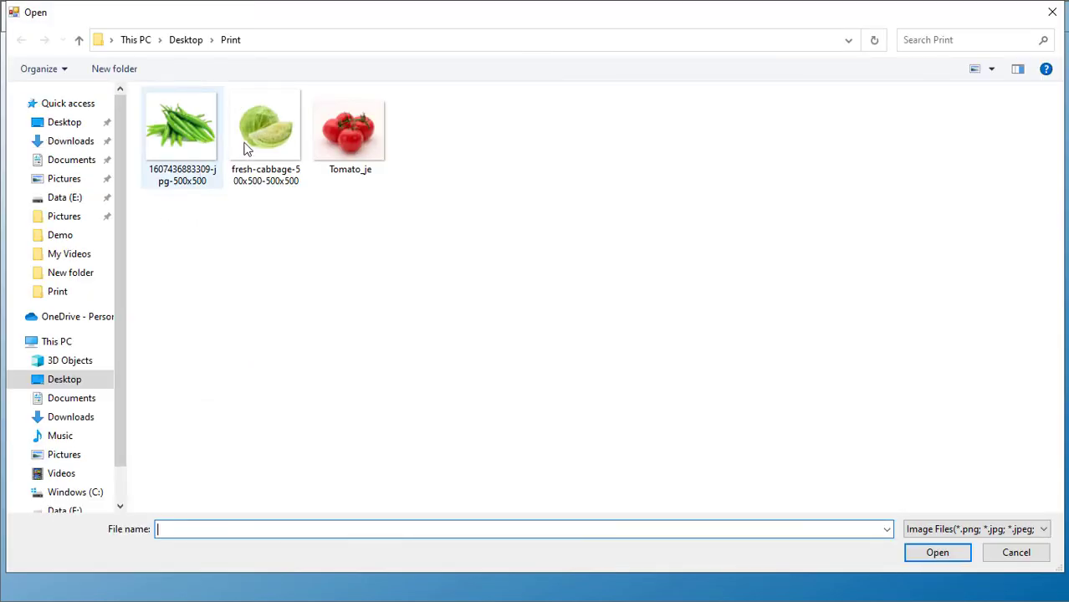
{"action": "left_click", "coordinate": [268, 143]}
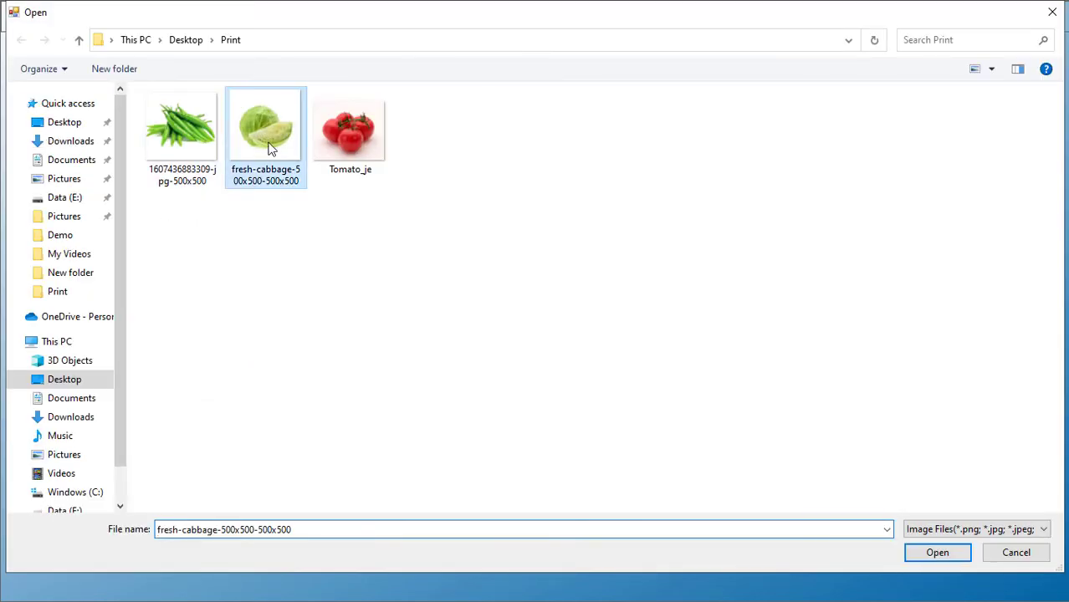
{"action": "left_click", "coordinate": [940, 552]}
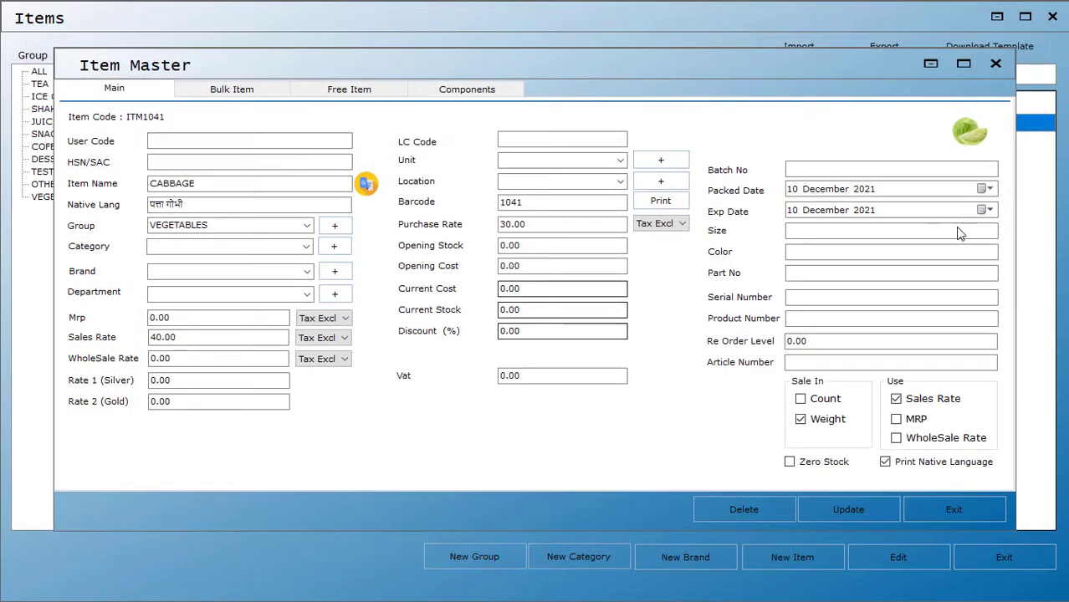
{"action": "left_click", "coordinate": [848, 509]}
{"action": "left_click", "coordinate": [569, 354]}
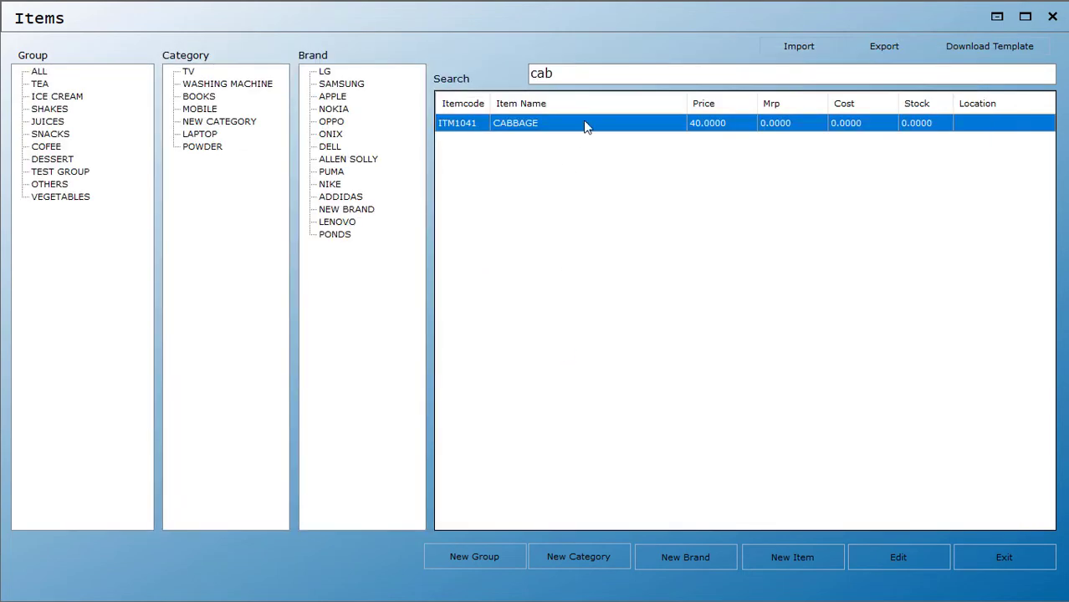
- Search the item list for "tom" and open the TOMATO item for editing
{"action": "double_click", "coordinate": [570, 74]}
{"action": "type", "text": "tom"}
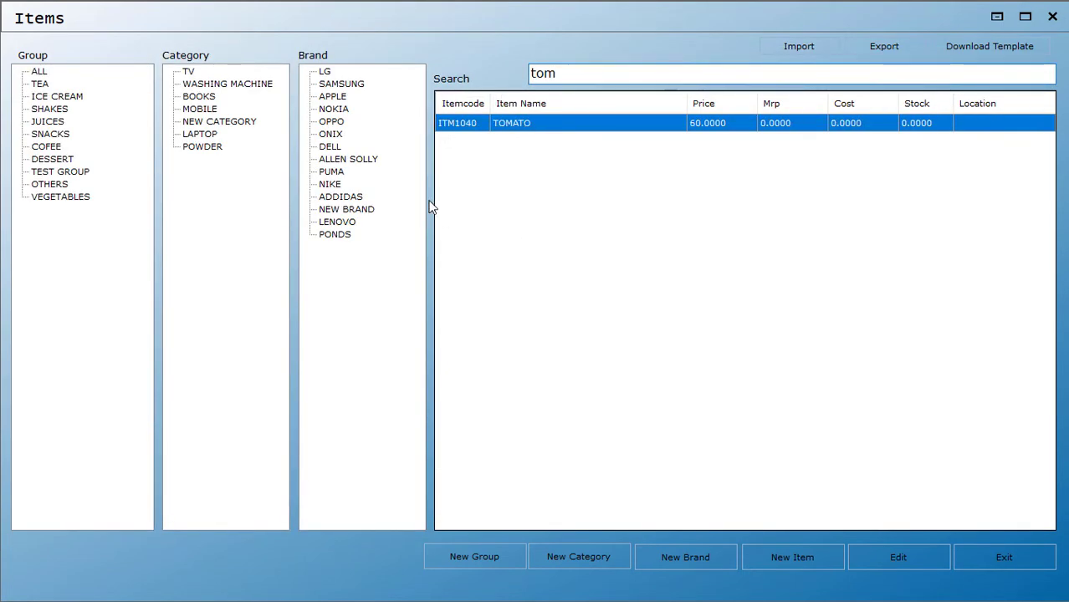
{"action": "double_click", "coordinate": [753, 124]}
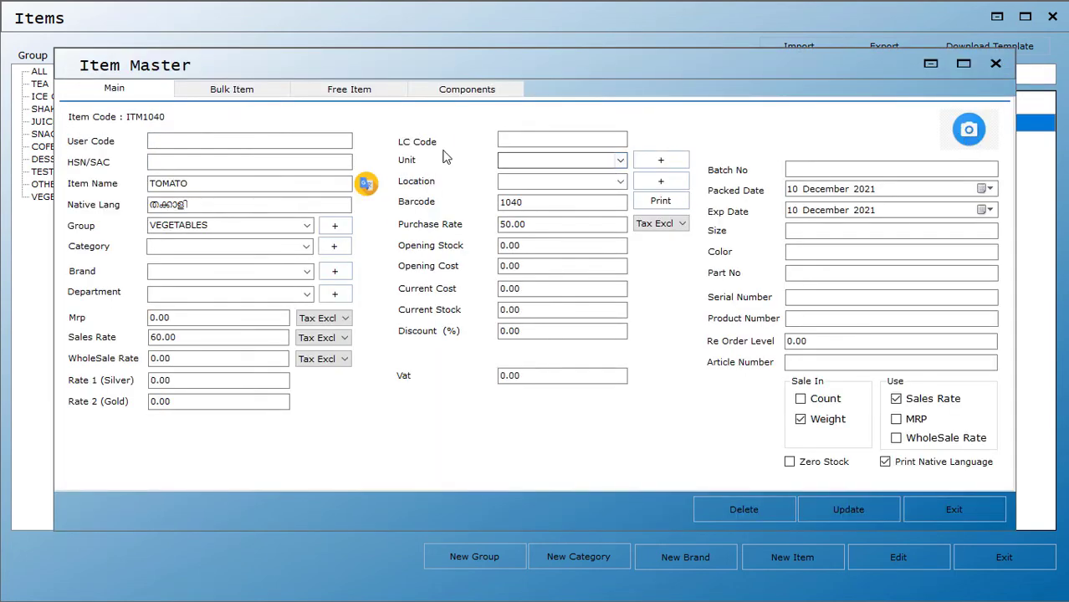
- Add the picture Tomato_je to the tomato item and update the item
{"action": "left_click", "coordinate": [968, 129]}
{"action": "left_click", "coordinate": [370, 138]}
{"action": "left_click", "coordinate": [941, 553]}
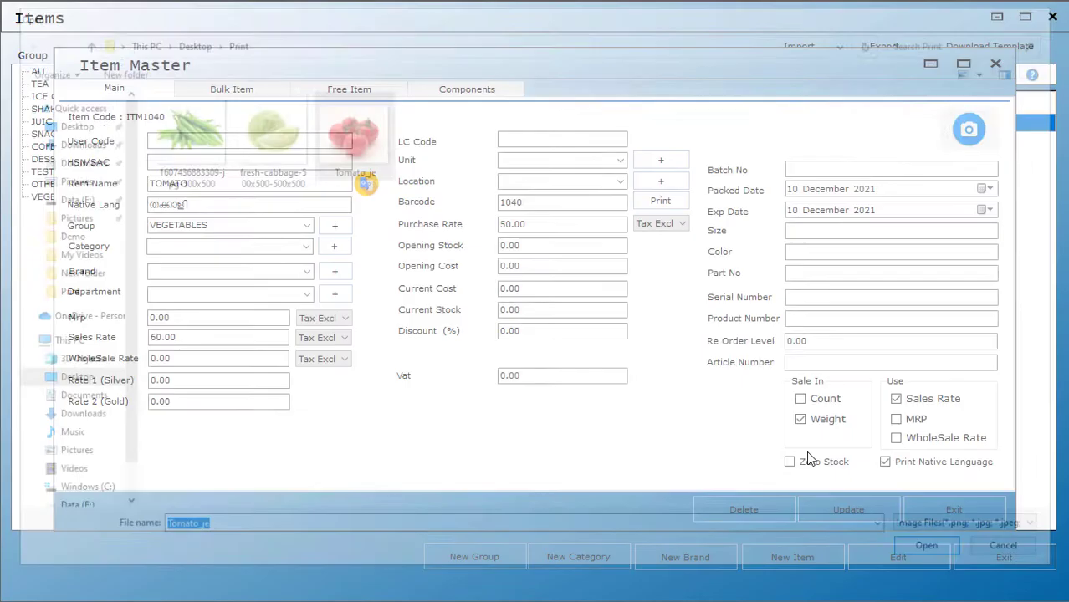
{"action": "left_click", "coordinate": [846, 510]}
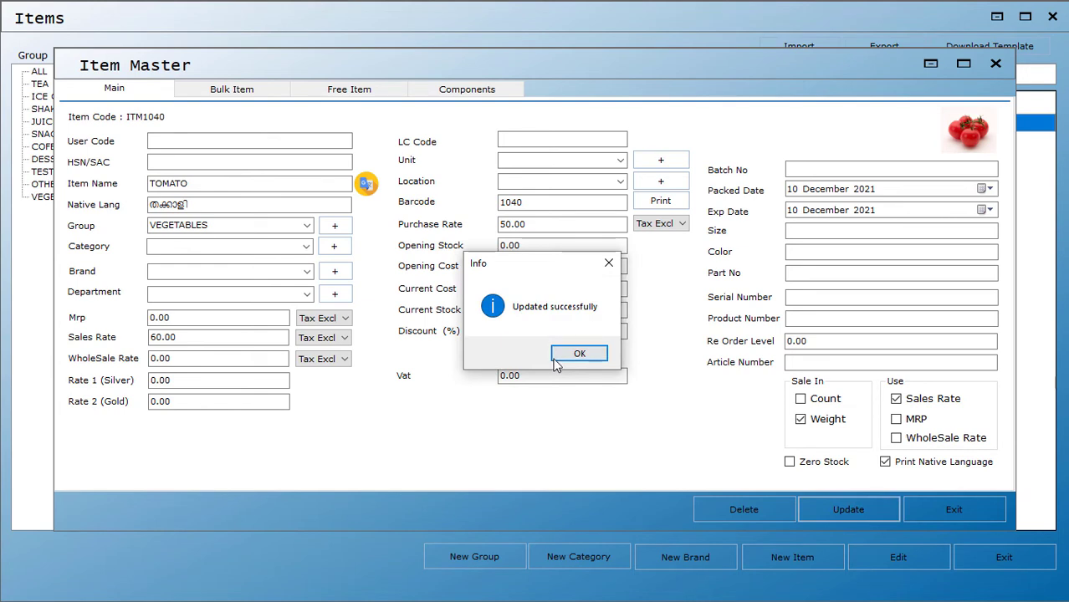
{"action": "left_click", "coordinate": [563, 359]}
- Search the item list for "gree" and open the GREEN CHILLY item for editing
{"action": "double_click", "coordinate": [569, 74]}
{"action": "type", "text": "gree"}
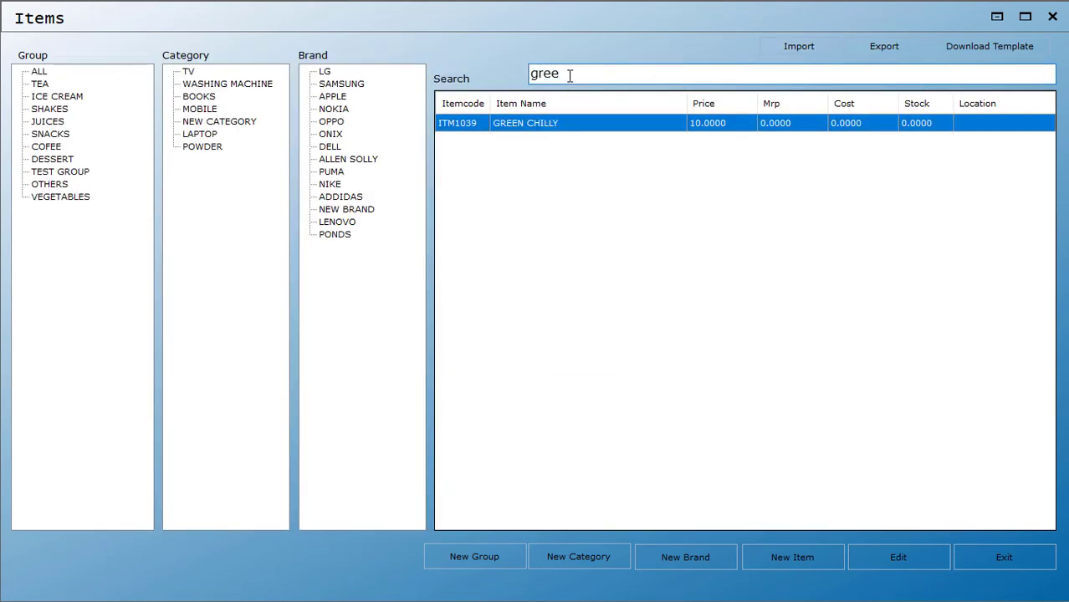
{"action": "left_click", "coordinate": [870, 562]}
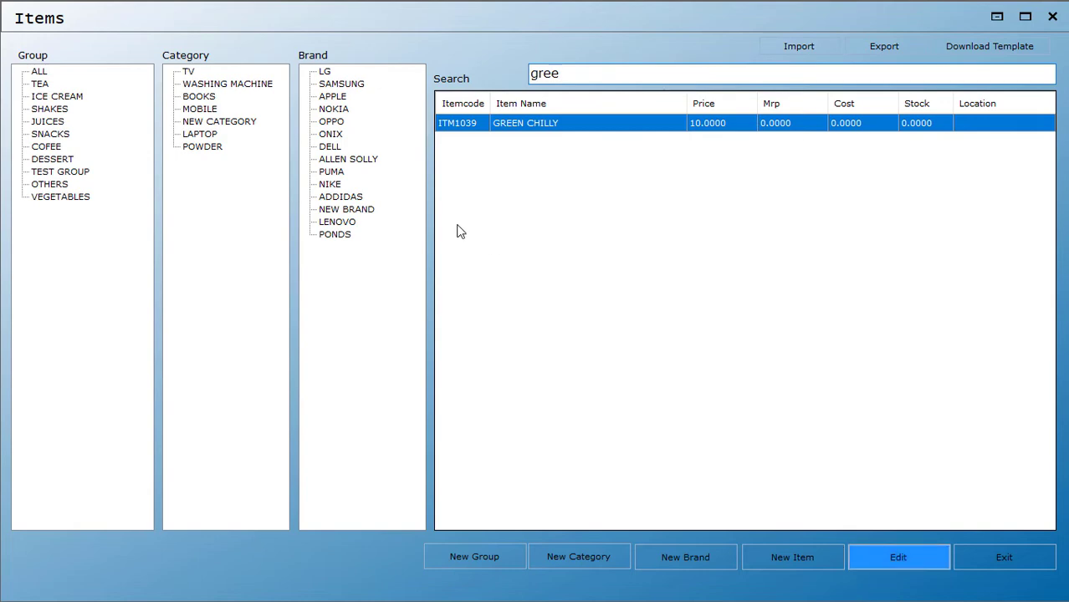
{"action": "left_click", "coordinate": [945, 147]}
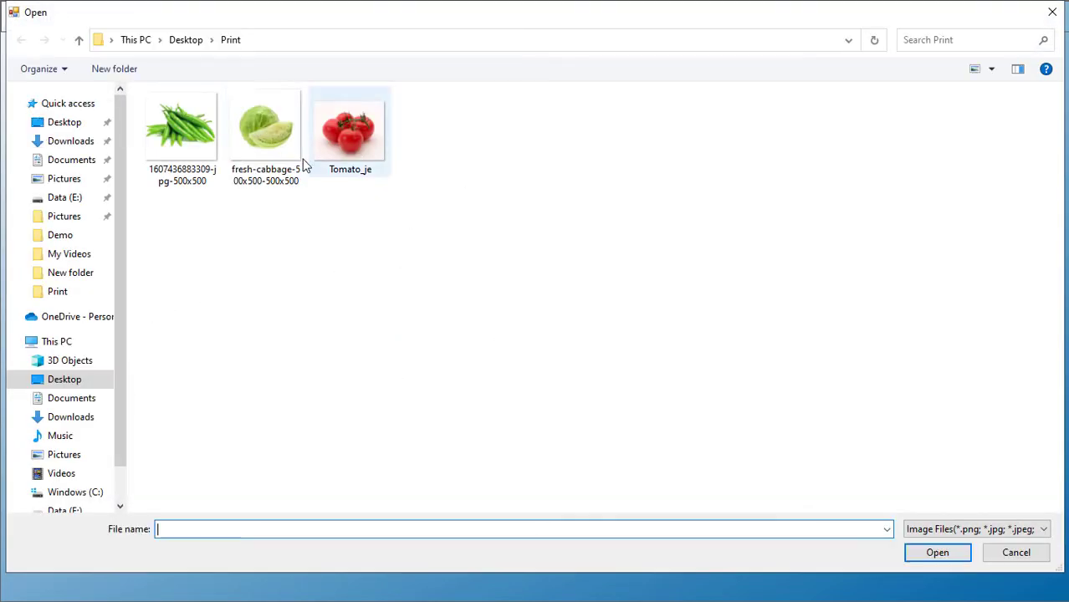
{"action": "left_click", "coordinate": [215, 151]}
{"action": "left_click", "coordinate": [929, 555]}
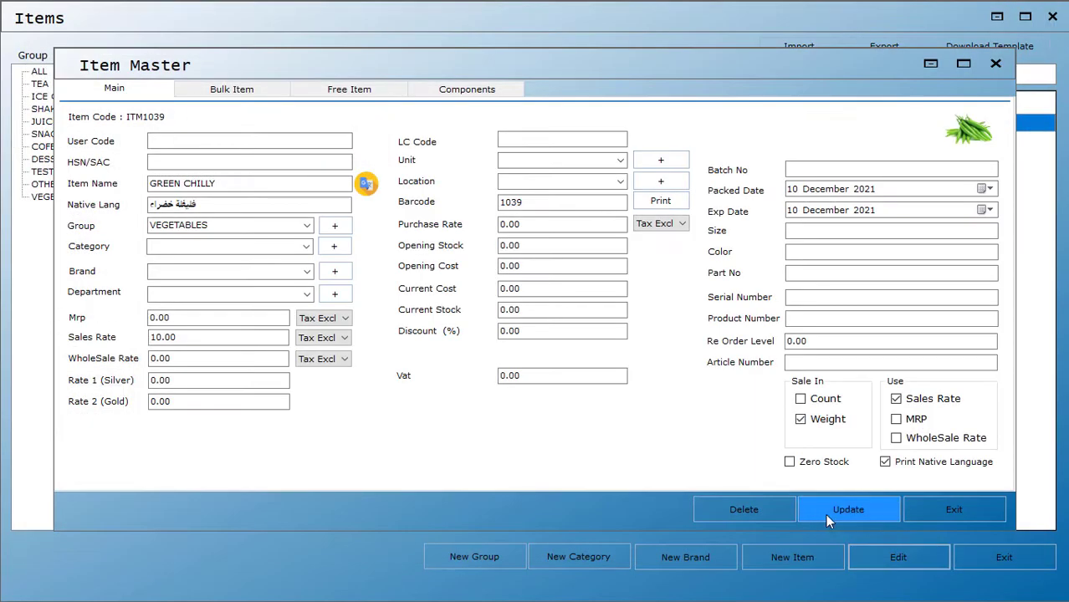
{"action": "left_click", "coordinate": [882, 514]}
{"action": "key", "text": "Return"}
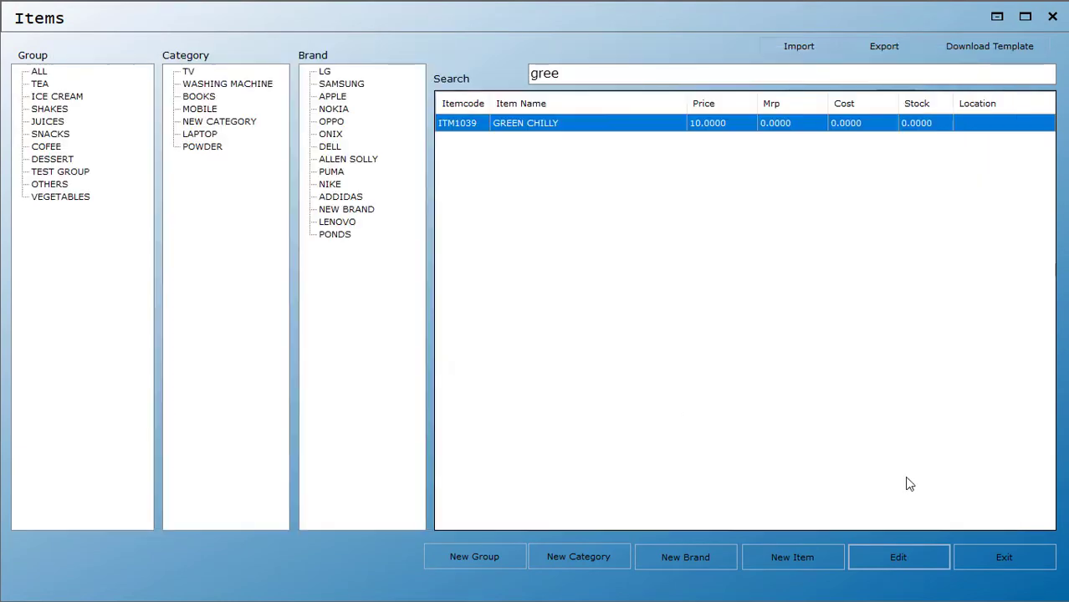
{"action": "left_click", "coordinate": [1003, 557]}
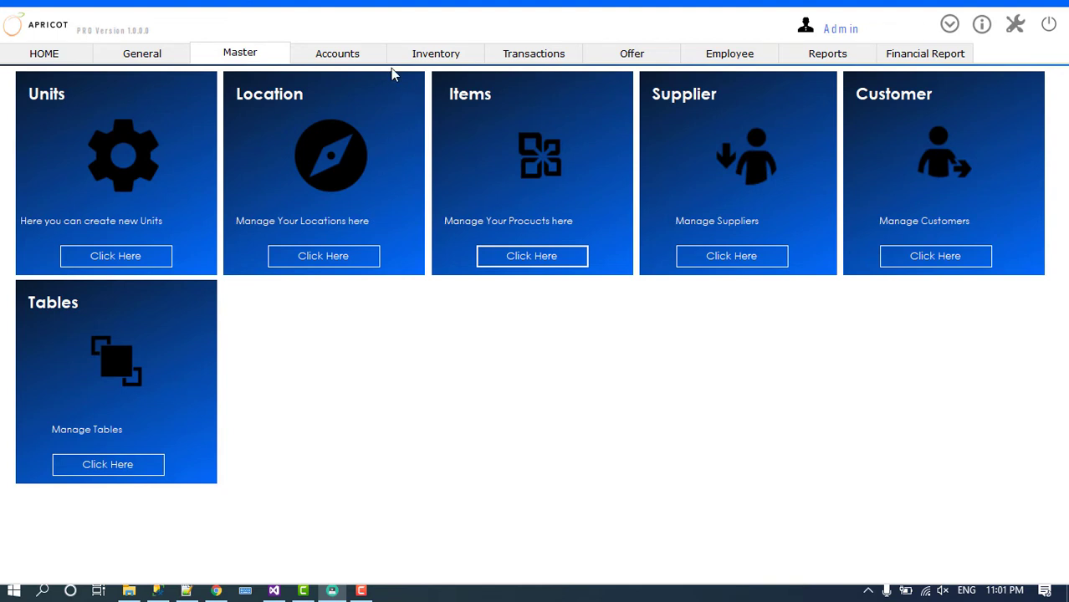
- Open a new purchase bill and set its supplier to MK TRADERS with the bill type Credit
{"action": "left_click", "coordinate": [522, 55]}
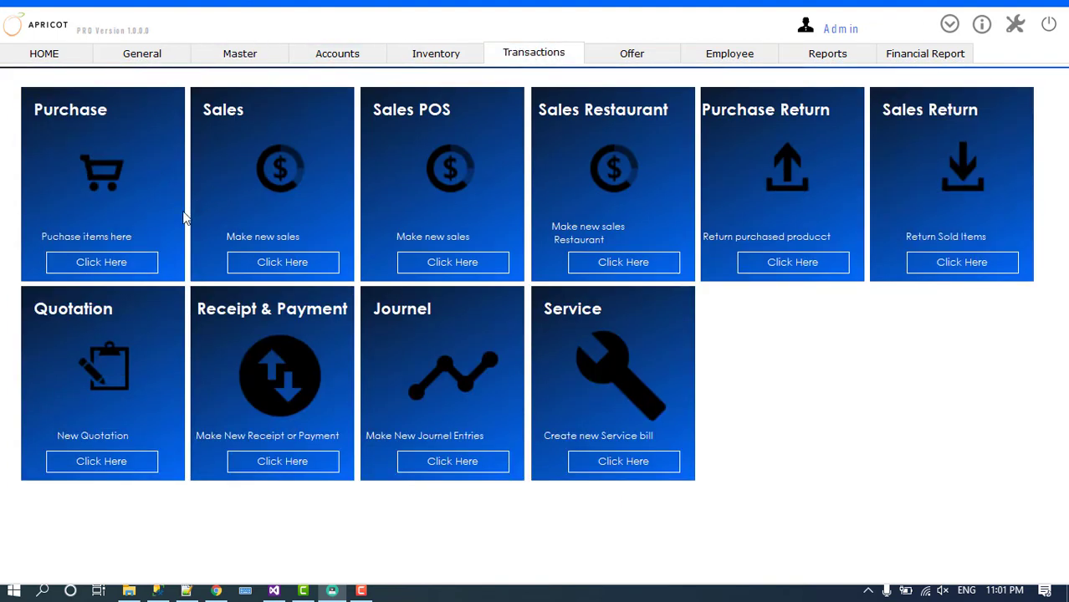
{"action": "left_click", "coordinate": [128, 264]}
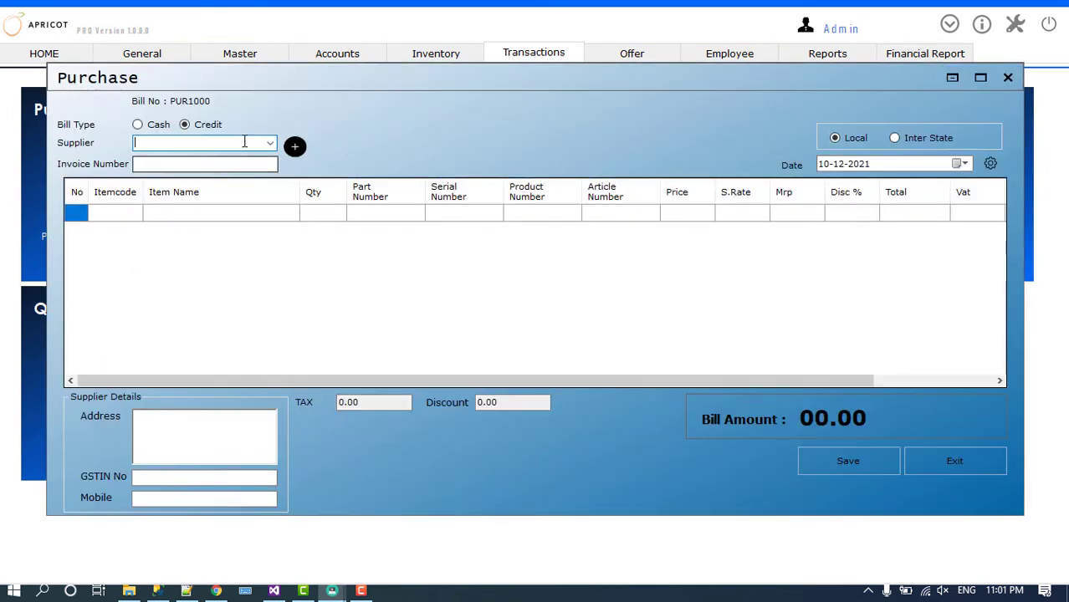
{"action": "left_click", "coordinate": [269, 146]}
{"action": "left_click", "coordinate": [181, 159]}
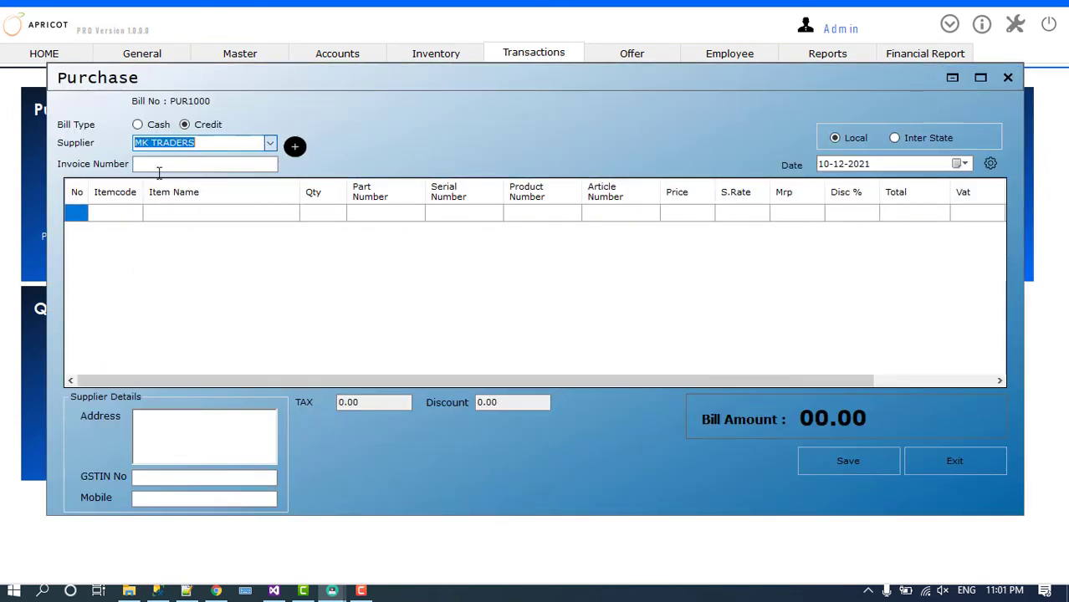
{"action": "left_click", "coordinate": [138, 125]}
{"action": "left_click", "coordinate": [185, 124]}
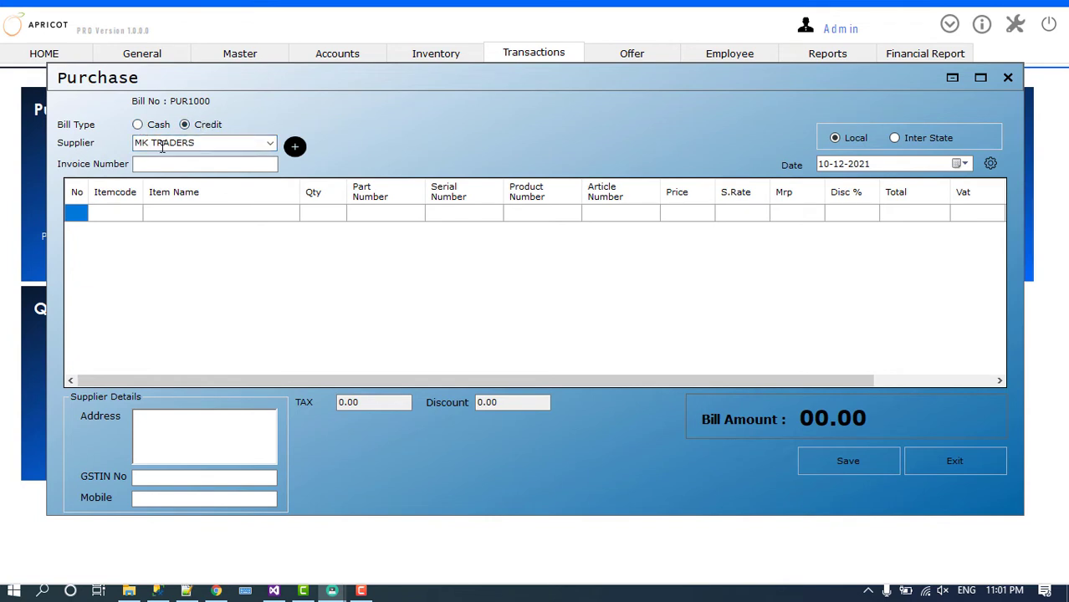
{"action": "left_click", "coordinate": [120, 218]}
{"action": "left_click", "coordinate": [119, 217]}
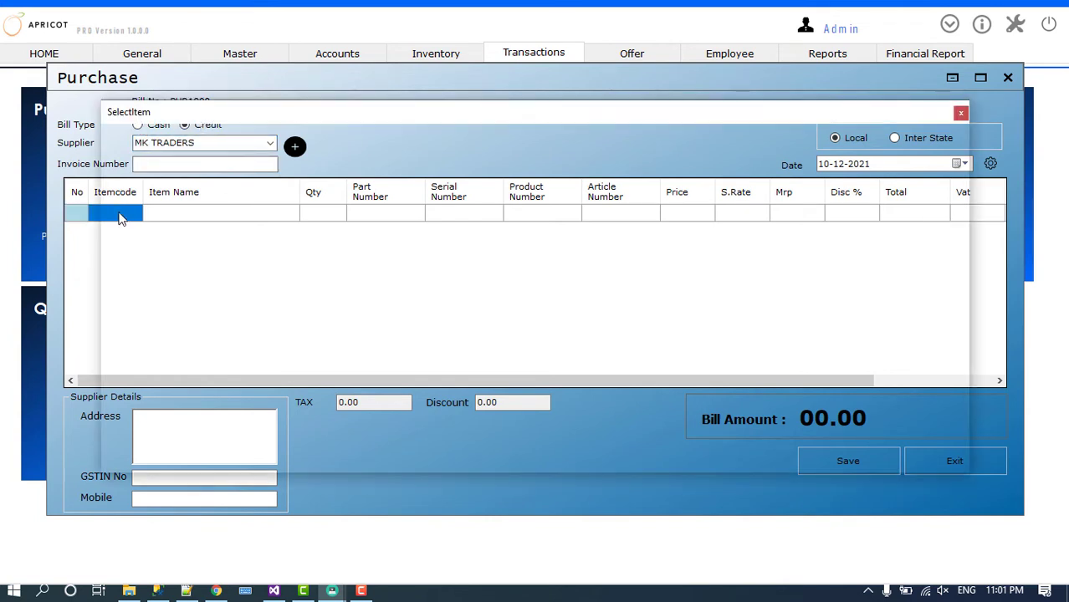
{"action": "key", "text": "Escape"}
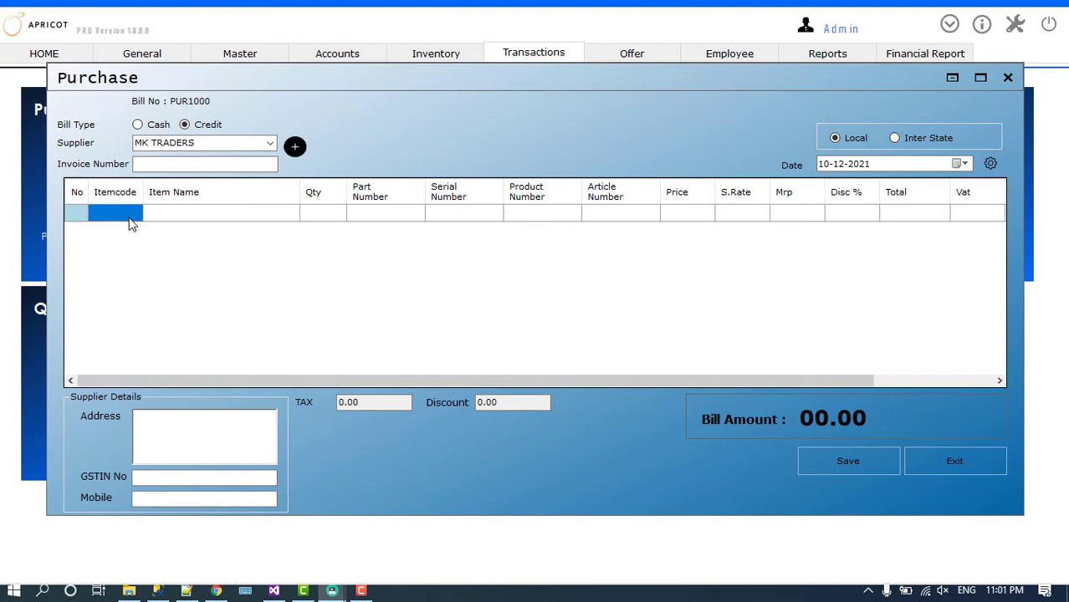
- Find TOMATO with the search "to" and add it to the first purchase line with a quantity of 10
{"action": "left_click", "coordinate": [130, 224]}
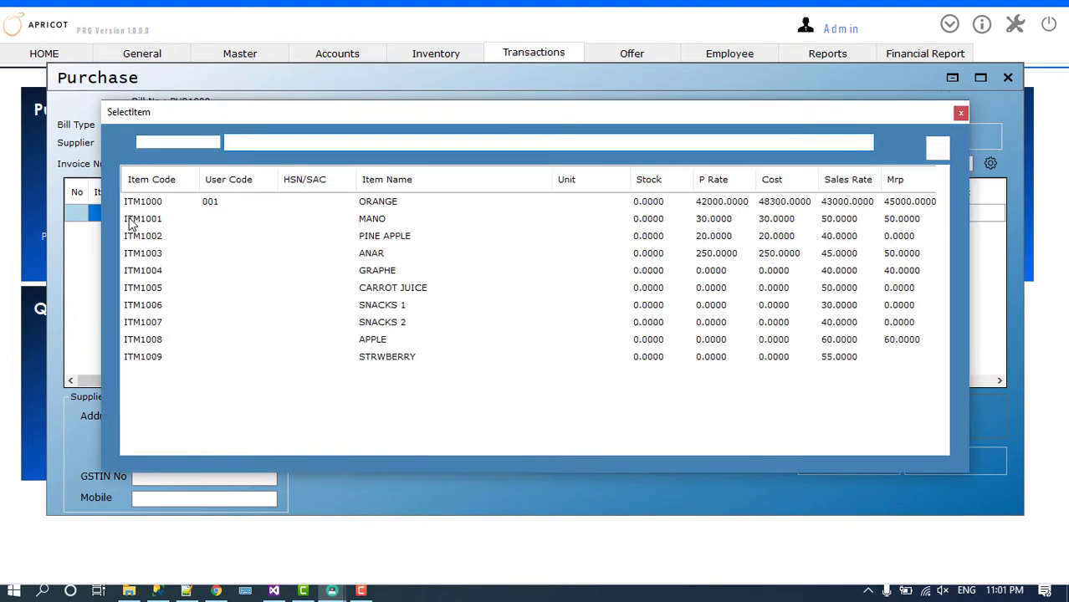
{"action": "type", "text": "to"}
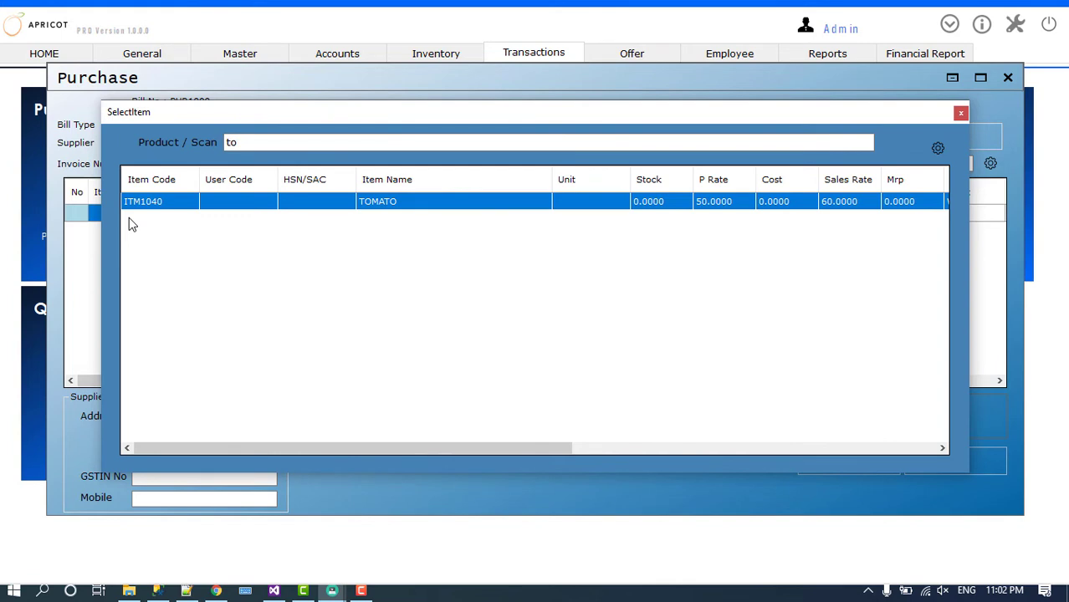
{"action": "key", "text": "Return"}
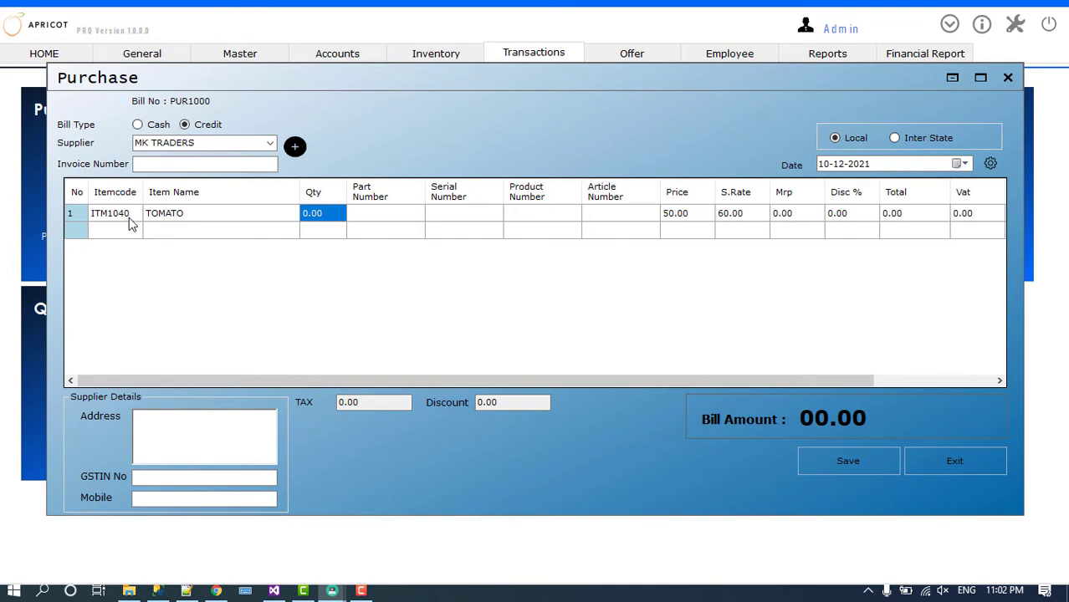
{"action": "type", "text": "10"}
- Set the purchase price of the tomato line to 55, leaving its other fields at their defaults
{"action": "key", "text": "Tab"}
{"action": "key", "text": "Tab"}
{"action": "key", "text": "Tab"}
{"action": "key", "text": "Tab"}
{"action": "key", "text": "Tab"}
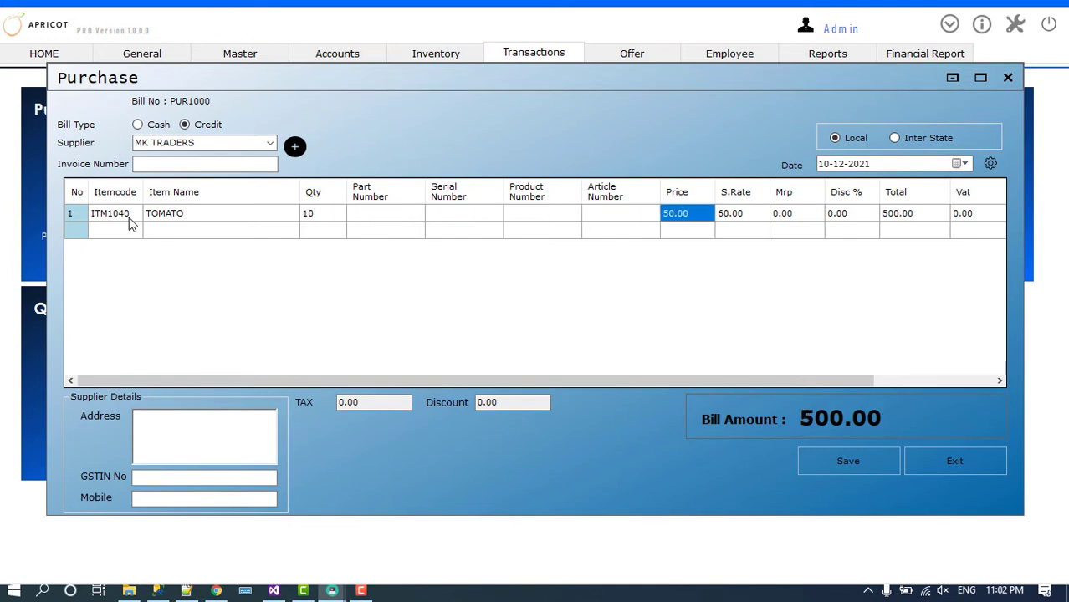
{"action": "type", "text": "5"}
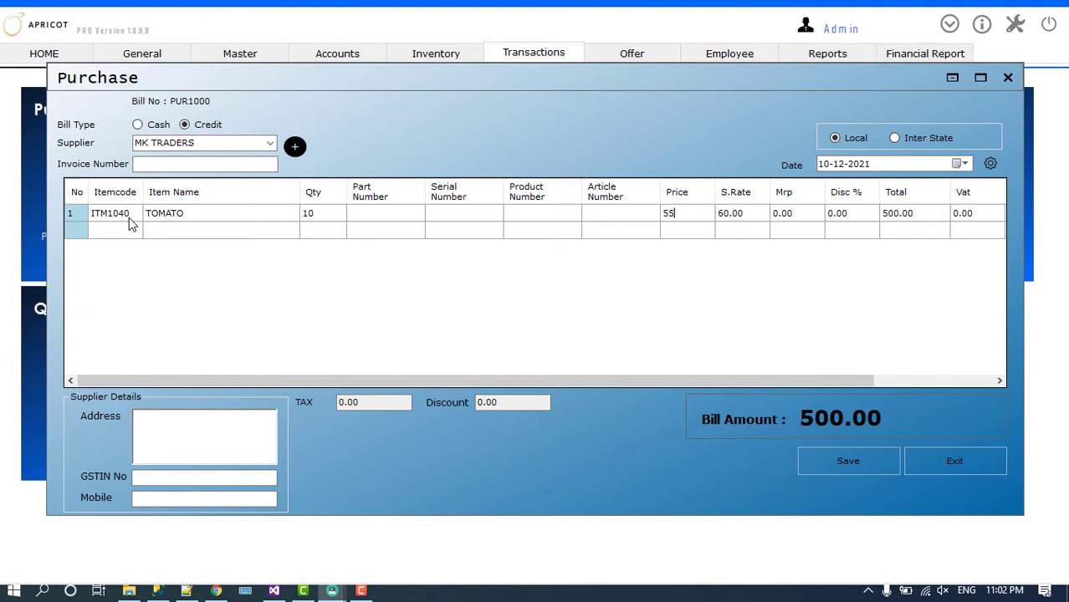
{"action": "type", "text": "5"}
{"action": "key", "text": "Tab"}
{"action": "key", "text": "Tab"}
{"action": "key", "text": "Tab"}
{"action": "key", "text": "Tab"}
{"action": "key", "text": "Tab"}
{"action": "key", "text": "Tab"}
{"action": "key", "text": "Tab"}
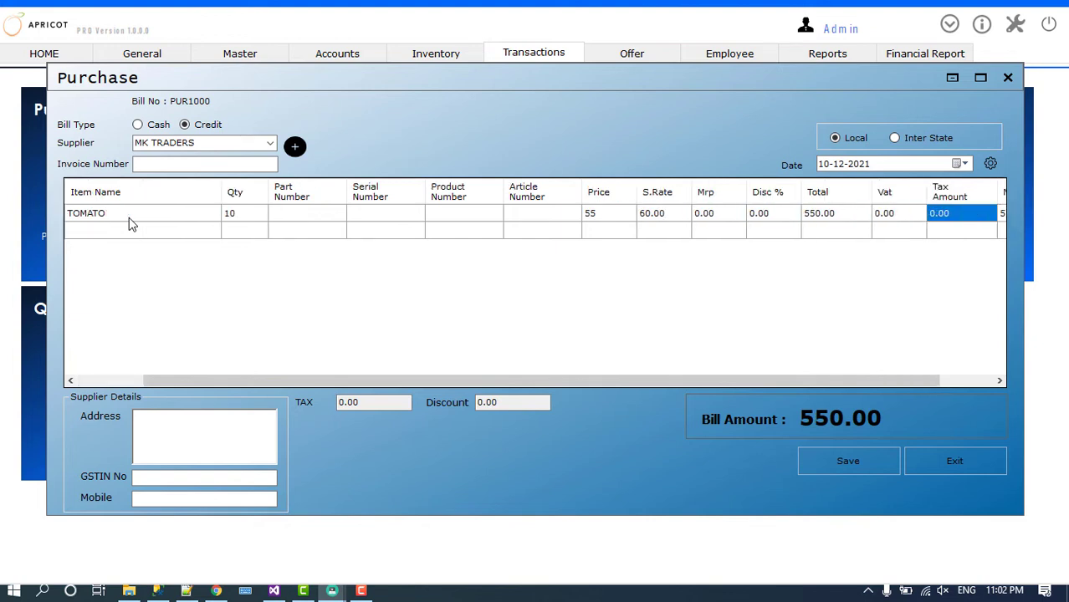
- Find CABBAGE with the search "ca" and add it to the second purchase line
{"action": "key", "text": "Tab"}
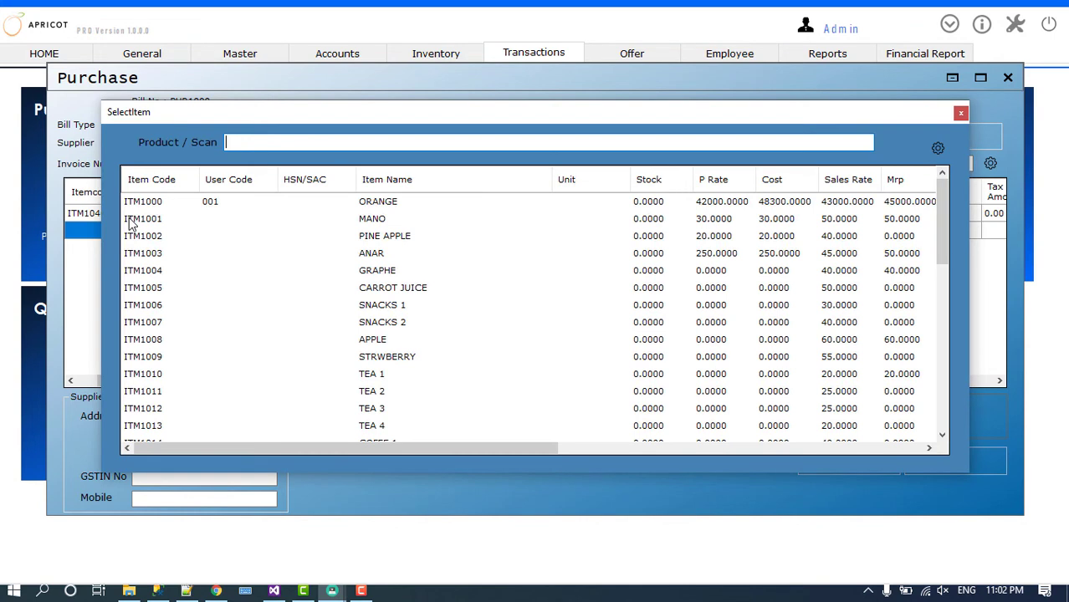
{"action": "type", "text": "va"}
{"action": "key", "text": "BackSpace"}
{"action": "key", "text": "BackSpace"}
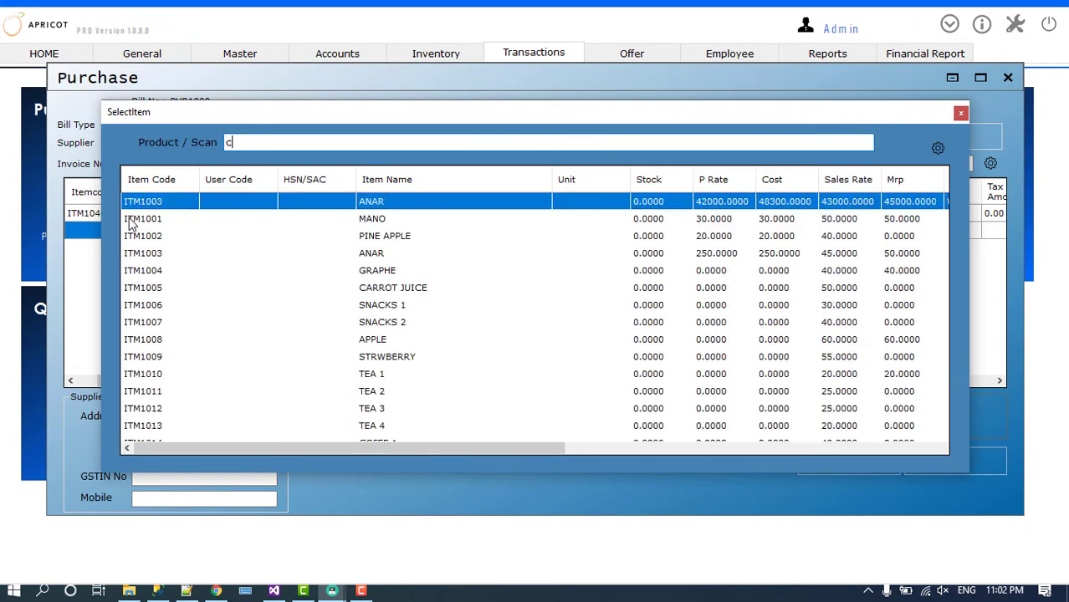
{"action": "type", "text": "ca"}
{"action": "key", "text": "Down"}
{"action": "key", "text": "Down"}
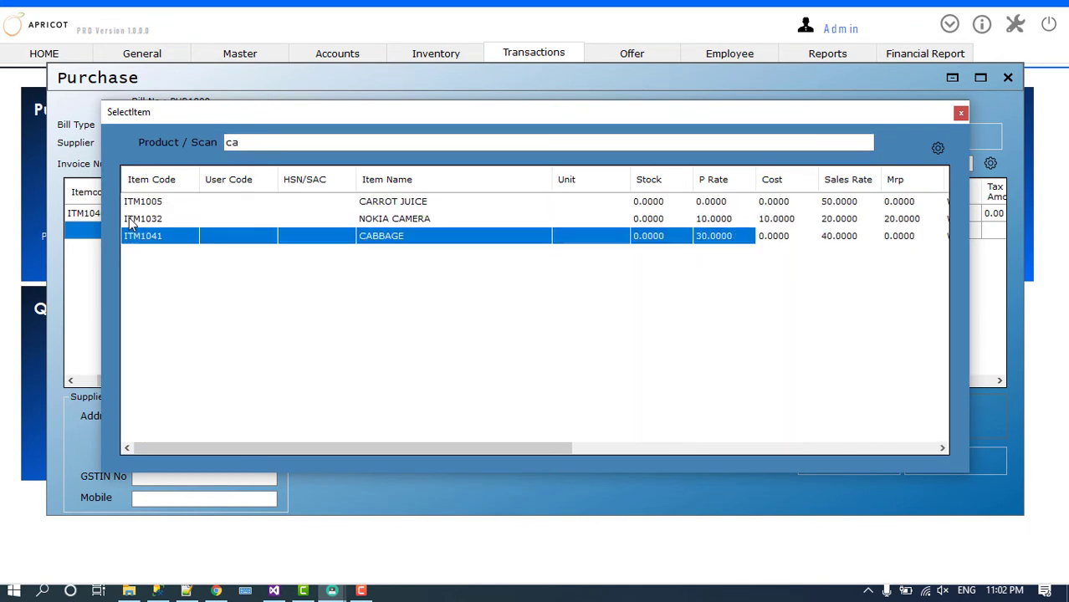
{"action": "key", "text": "Return"}
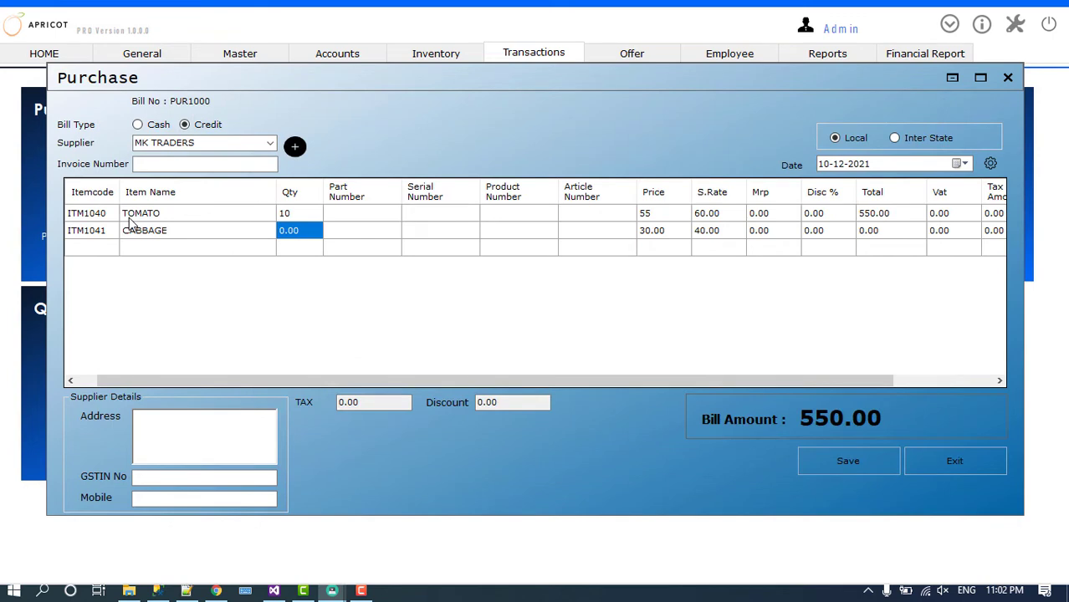
- Set the cabbage line's quantity to 15, keeping its default price and rates
{"action": "type", "text": "15"}
{"action": "key", "text": "Tab"}
{"action": "key", "text": "Tab"}
{"action": "key", "text": "Tab"}
{"action": "key", "text": "Tab"}
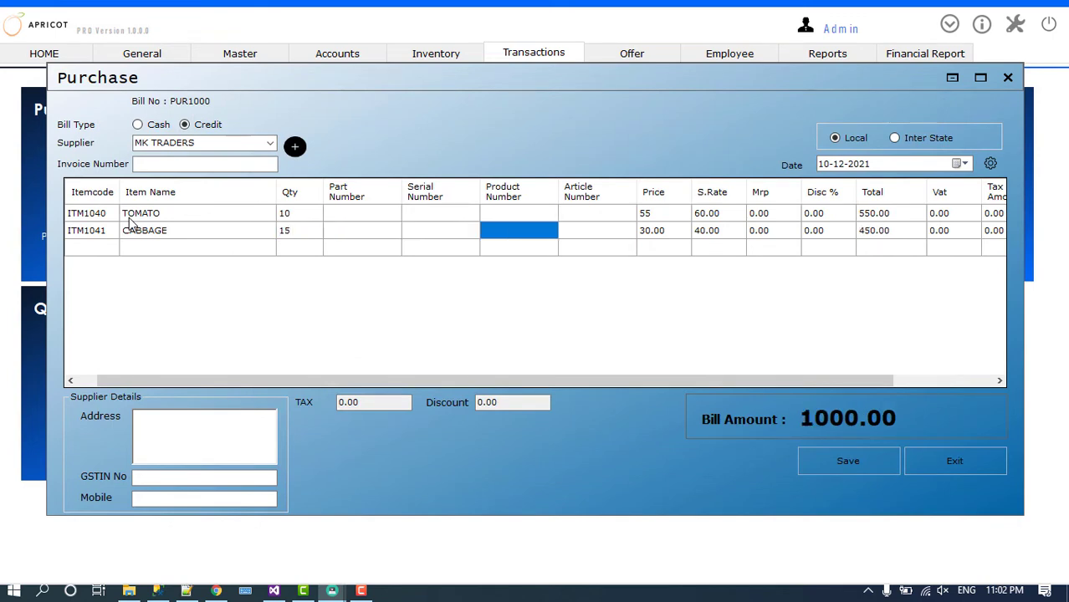
{"action": "key", "text": "Tab"}
{"action": "key", "text": "Tab"}
{"action": "key", "text": "Tab"}
{"action": "key", "text": "Tab"}
{"action": "key", "text": "Tab"}
{"action": "key", "text": "Tab"}
{"action": "key", "text": "Tab"}
{"action": "key", "text": "Tab"}
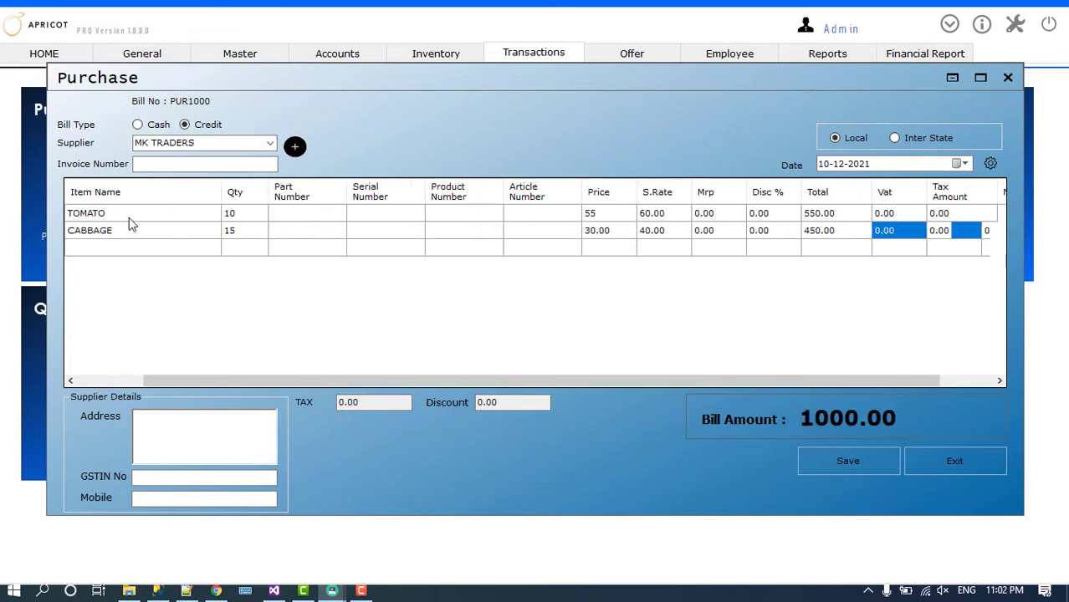
- Find GREEN CHILLY with the search "gr" and add it to the third purchase line with a quantity of 10
{"action": "key", "text": "Tab"}
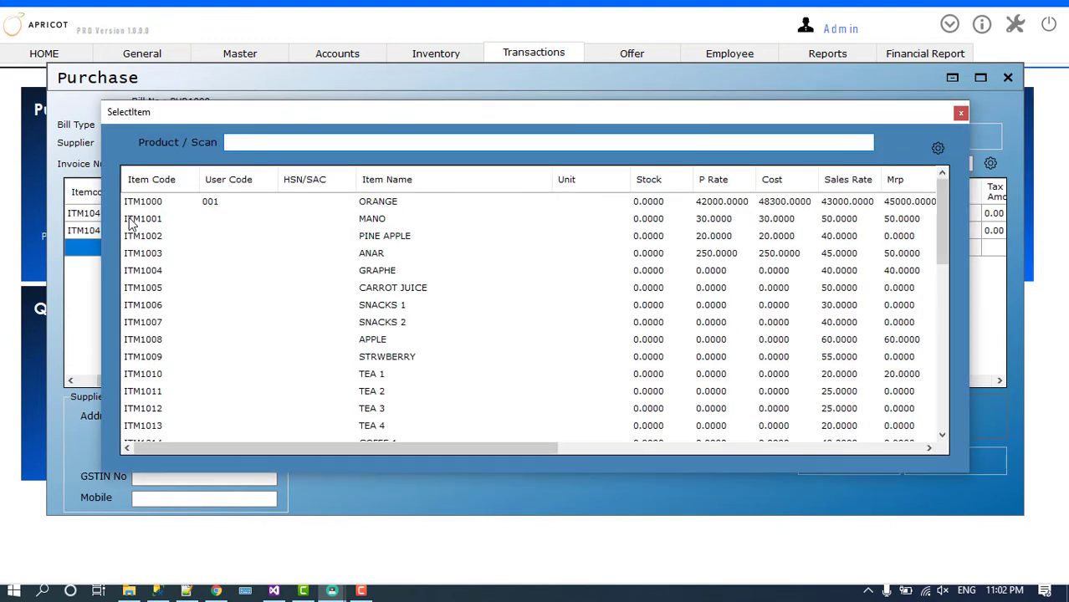
{"action": "type", "text": "gr"}
{"action": "key", "text": "Down"}
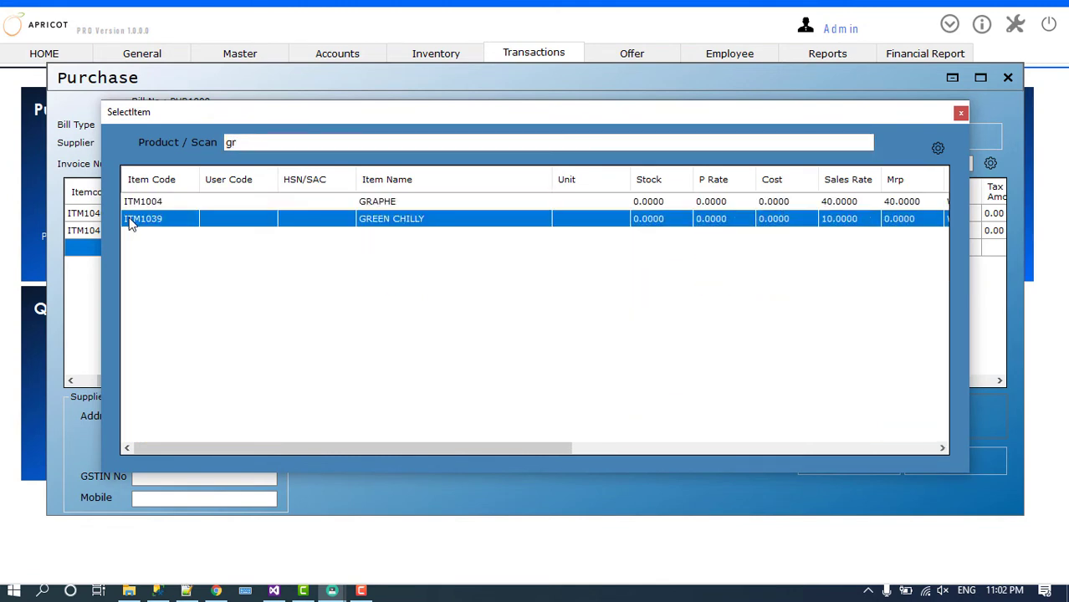
{"action": "key", "text": "Return"}
{"action": "type", "text": "10"}
- Set the purchase price of the green chilly line to 5
{"action": "key", "text": "Tab"}
{"action": "key", "text": "Tab"}
{"action": "key", "text": "Tab"}
{"action": "key", "text": "Tab"}
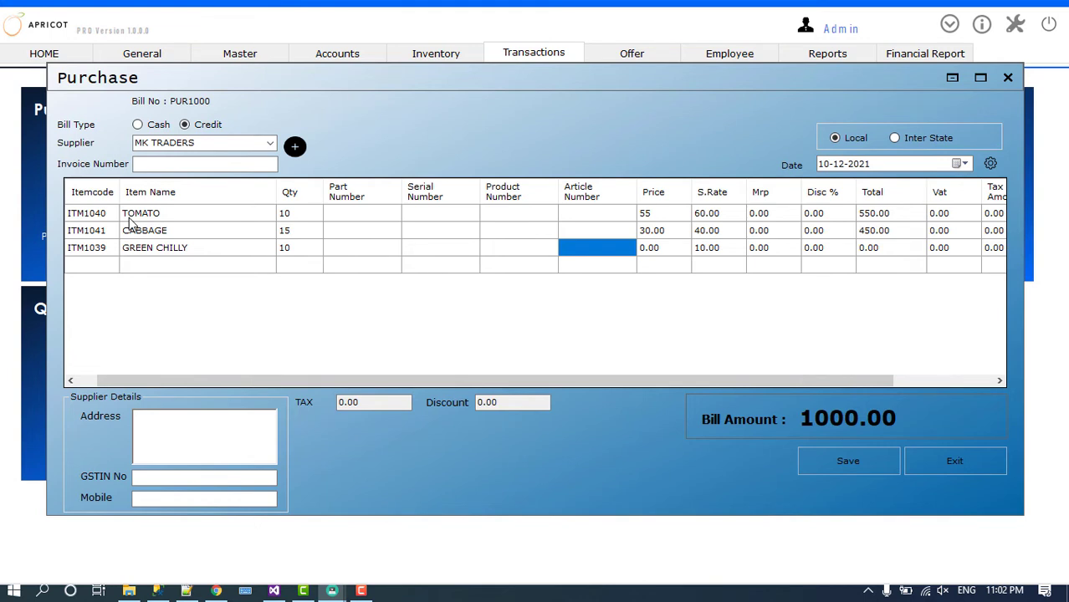
{"action": "key", "text": "Tab"}
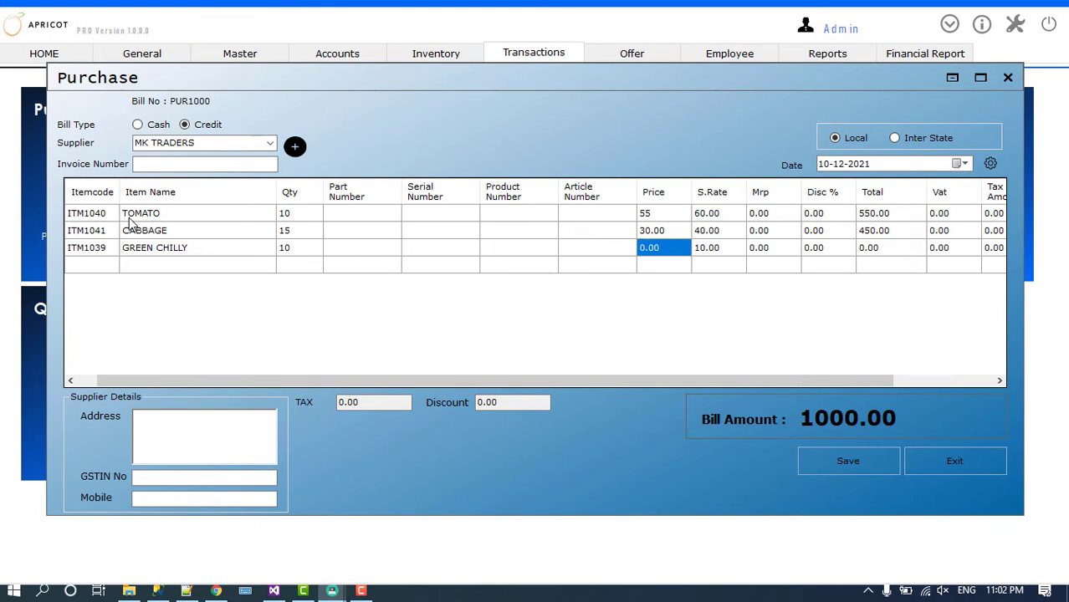
{"action": "type", "text": "5"}
{"action": "key", "text": "Tab"}
{"action": "key", "text": "Tab"}
{"action": "key", "text": "Tab"}
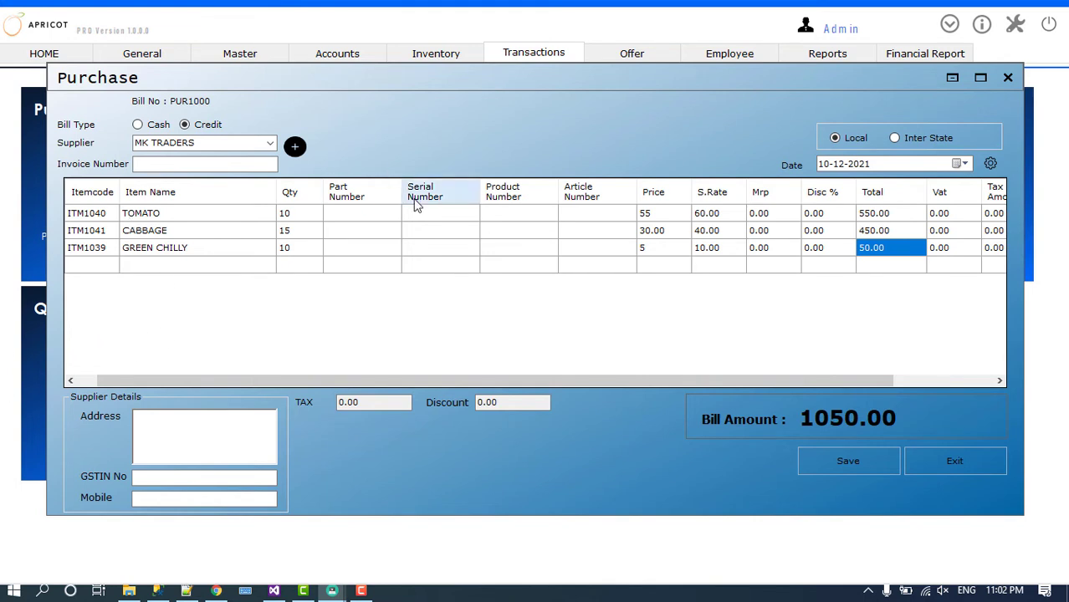
- Hide the Part Number, Serial Number, Product Number and Article Number columns in the purchase grid
{"action": "left_click", "coordinate": [990, 164]}
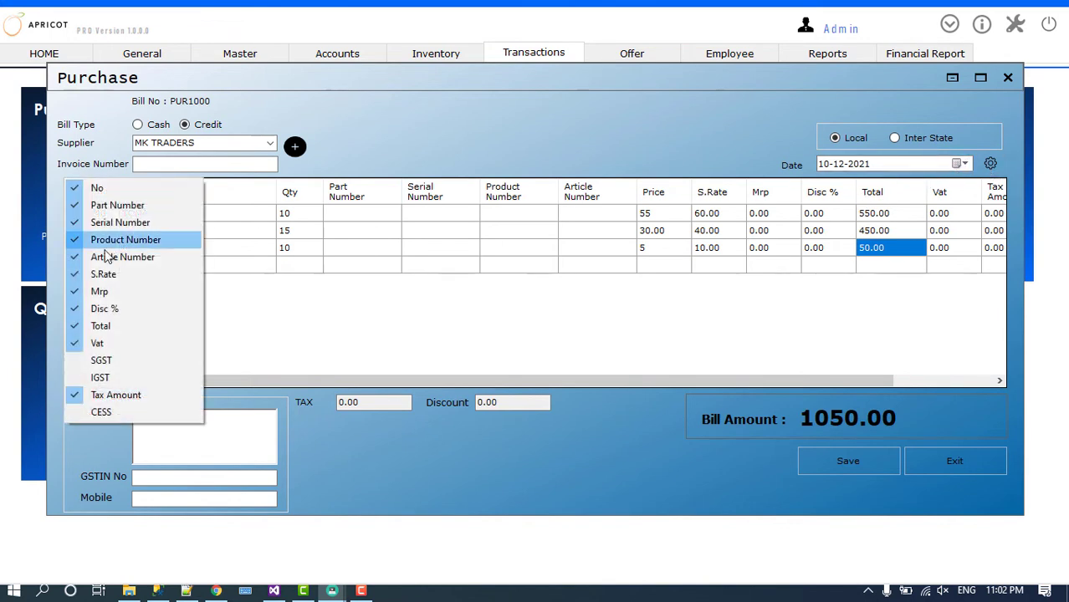
{"action": "left_click", "coordinate": [117, 205]}
{"action": "left_click", "coordinate": [119, 223]}
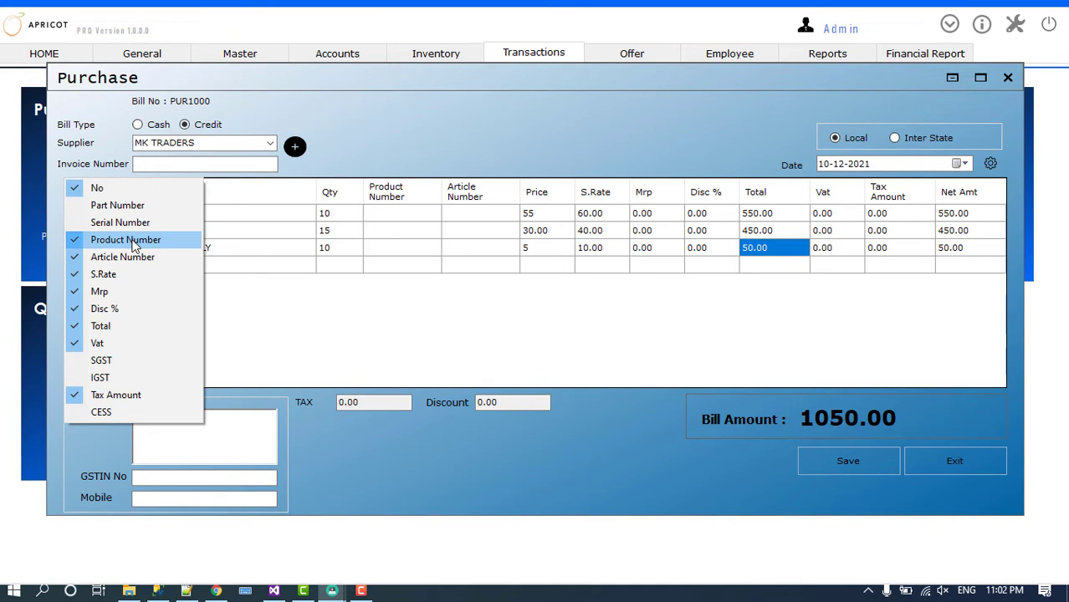
{"action": "left_click", "coordinate": [127, 240]}
{"action": "left_click", "coordinate": [124, 257]}
{"action": "left_click", "coordinate": [491, 130]}
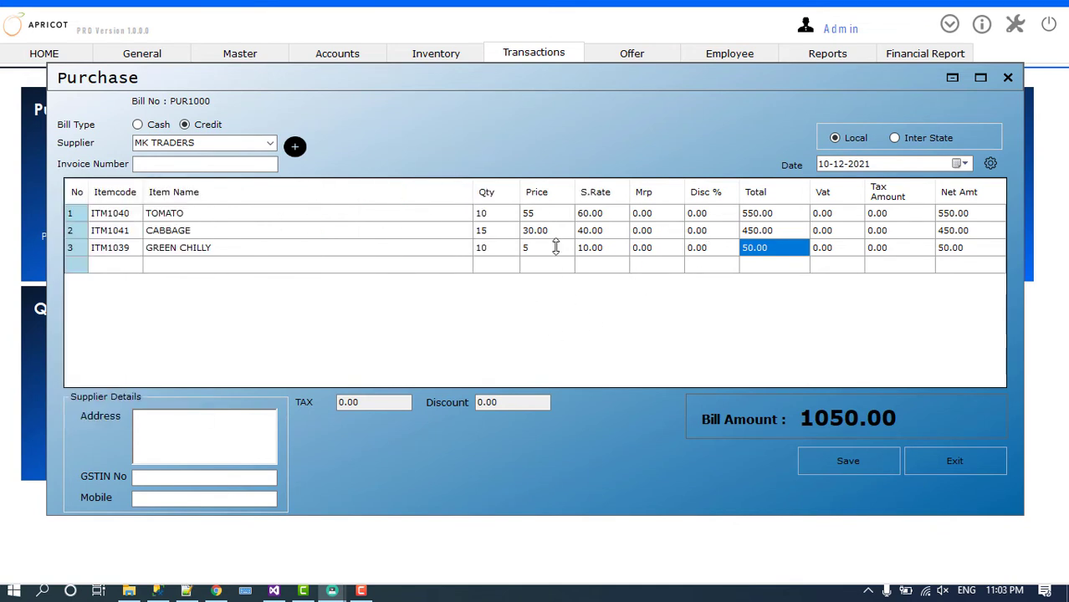
- Save the purchase bill and close the purchase form
{"action": "left_click", "coordinate": [838, 471]}
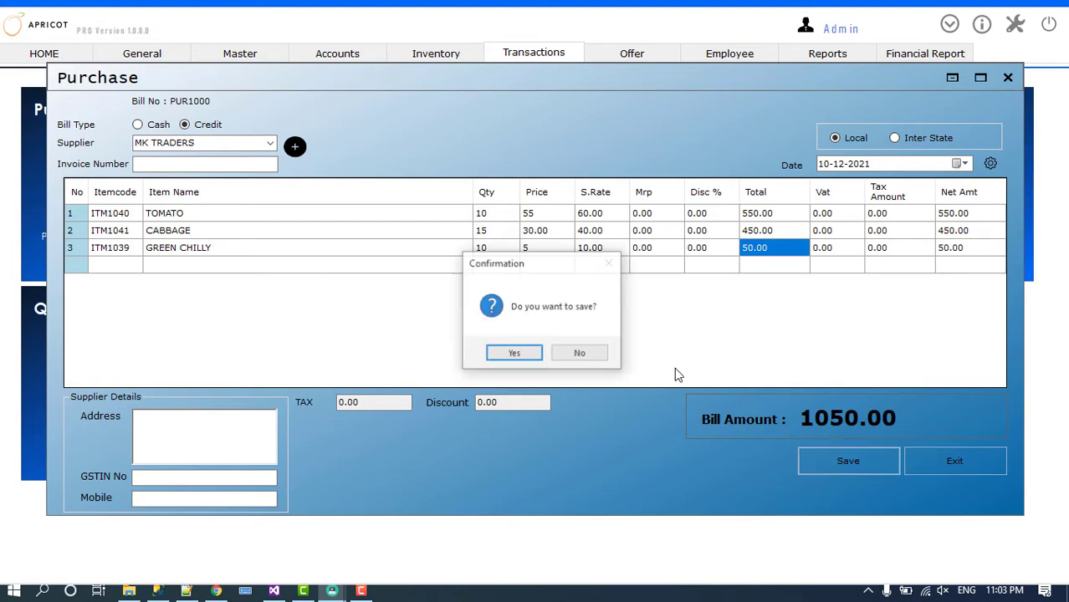
{"action": "left_click", "coordinate": [513, 356]}
{"action": "left_click", "coordinate": [571, 354]}
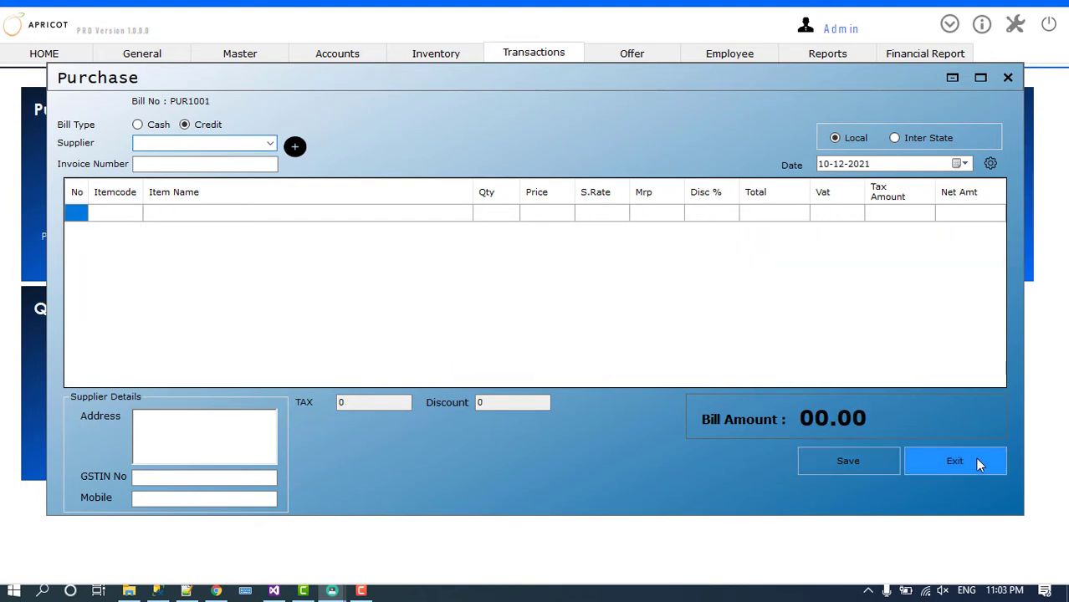
{"action": "left_click", "coordinate": [976, 457]}
{"action": "left_click", "coordinate": [525, 352]}
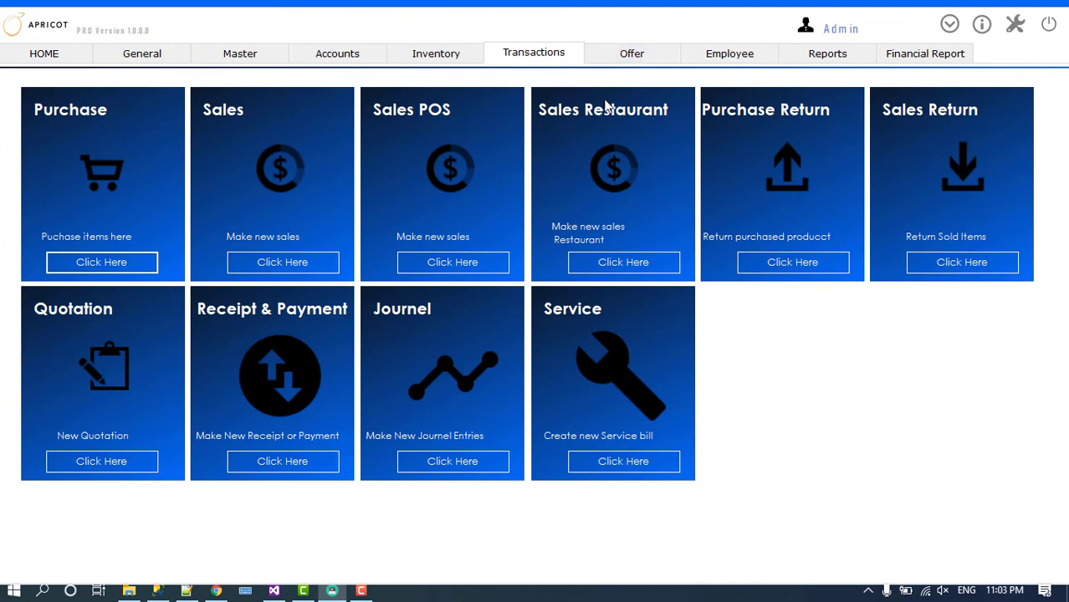
- Open the print settings and select the SERVER terminal with the Sale Bill document type
{"action": "left_click", "coordinate": [1016, 26]}
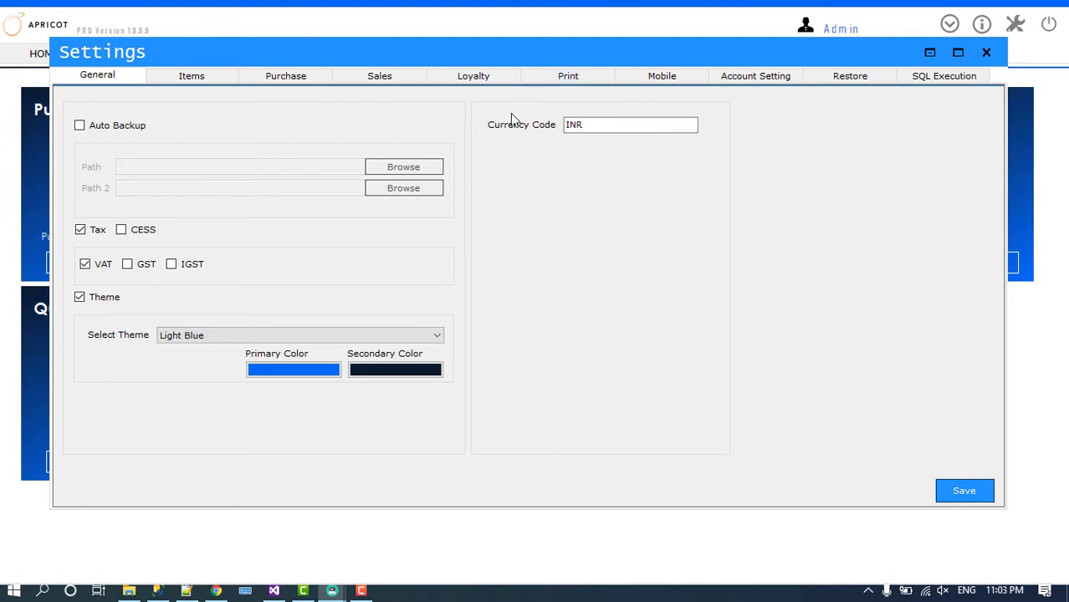
{"action": "left_click_drag", "start_coordinate": [590, 124], "coordinate": [523, 130]}
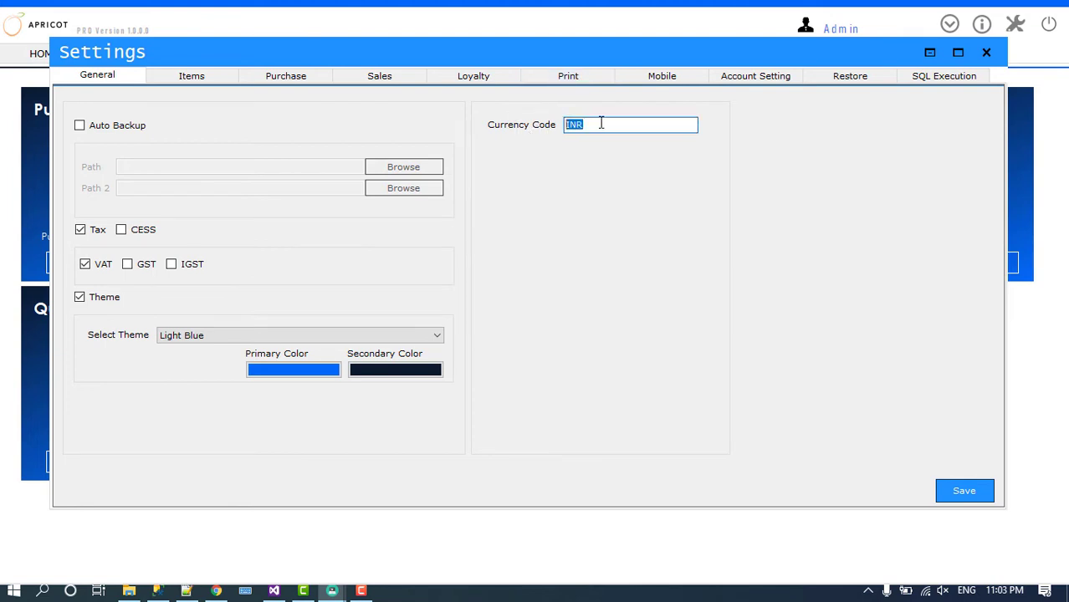
{"action": "left_click", "coordinate": [571, 75]}
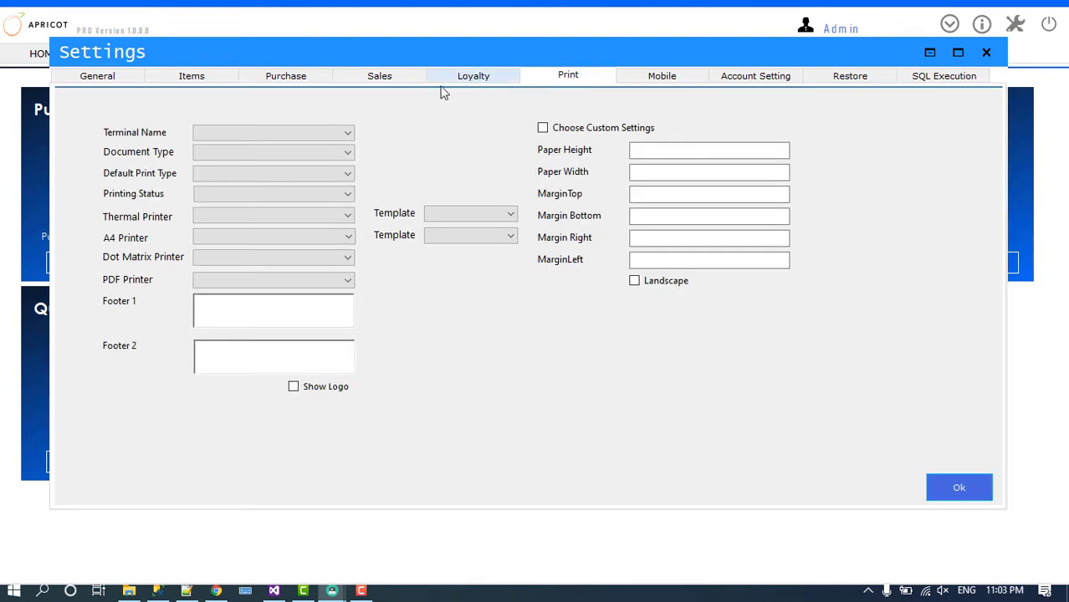
{"action": "left_click", "coordinate": [239, 134]}
{"action": "left_click", "coordinate": [219, 148]}
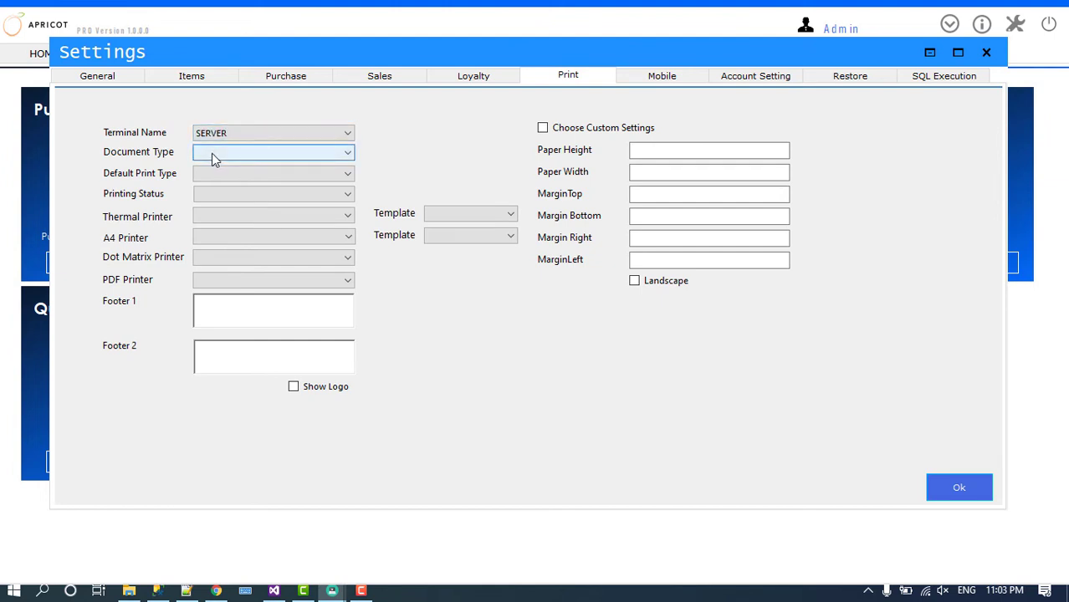
{"action": "left_click", "coordinate": [212, 156]}
{"action": "left_click", "coordinate": [214, 165]}
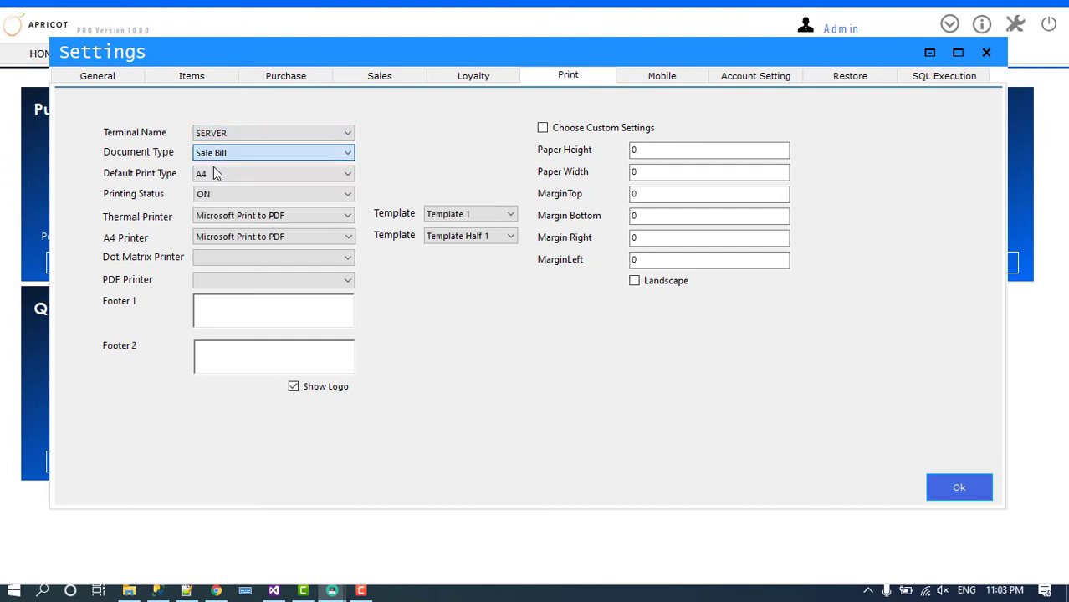
- Keep A4 as the default print type and Template Half 1 as the A4 template, then save and close the settings
{"action": "left_click", "coordinate": [215, 173]}
{"action": "left_click", "coordinate": [224, 191]}
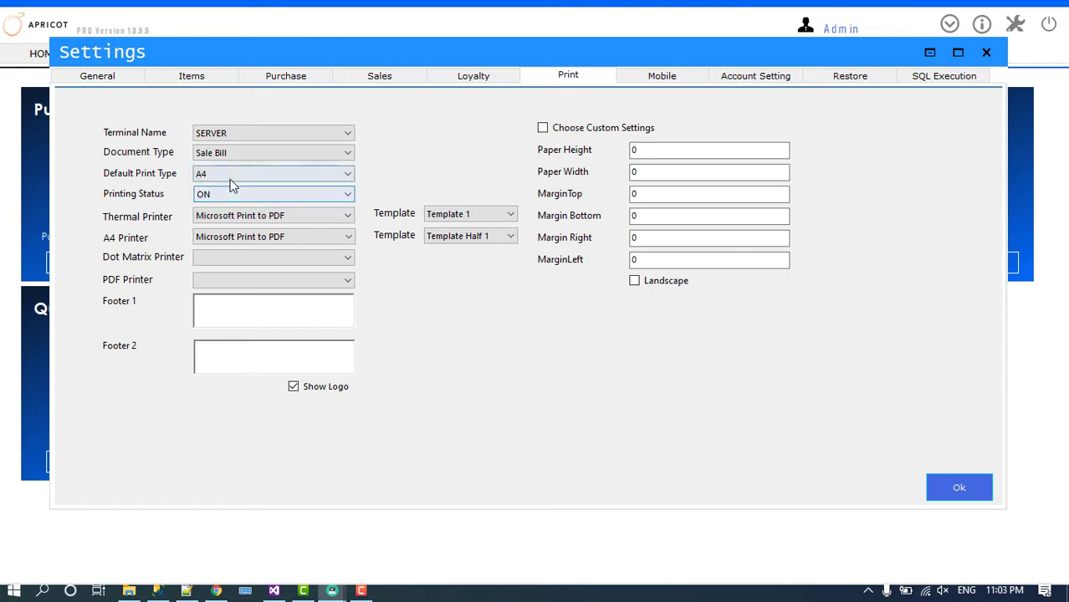
{"action": "left_click", "coordinate": [211, 178]}
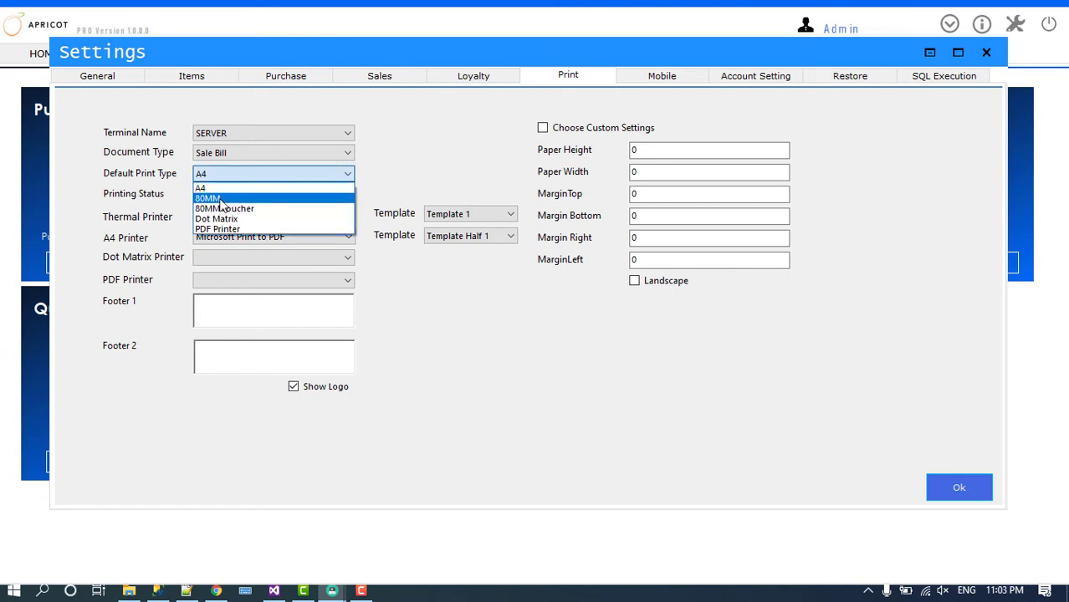
{"action": "left_click", "coordinate": [452, 182]}
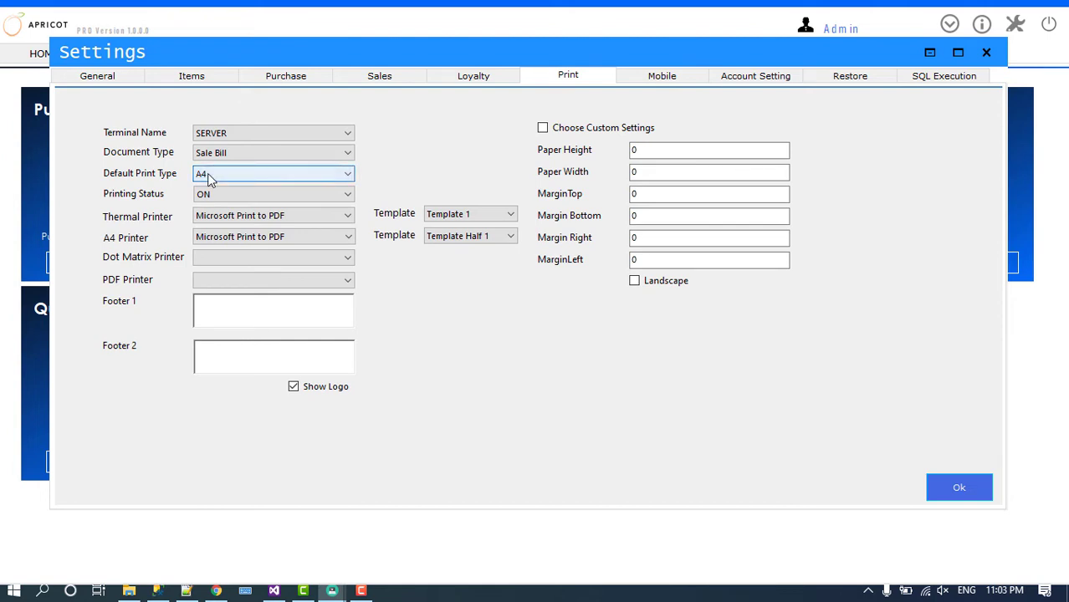
{"action": "left_click", "coordinate": [473, 240]}
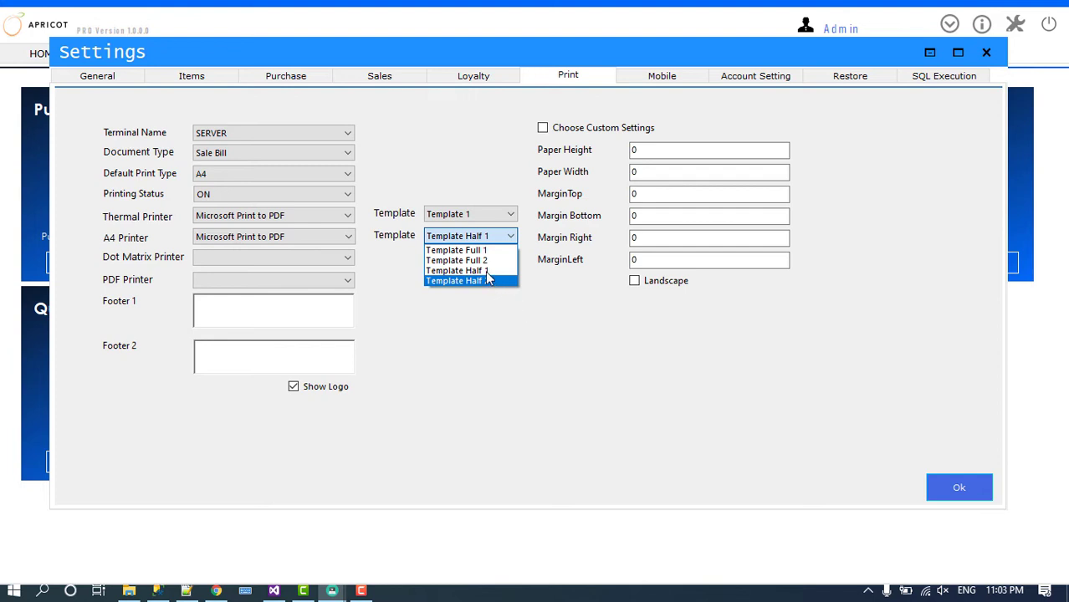
{"action": "left_click", "coordinate": [535, 328]}
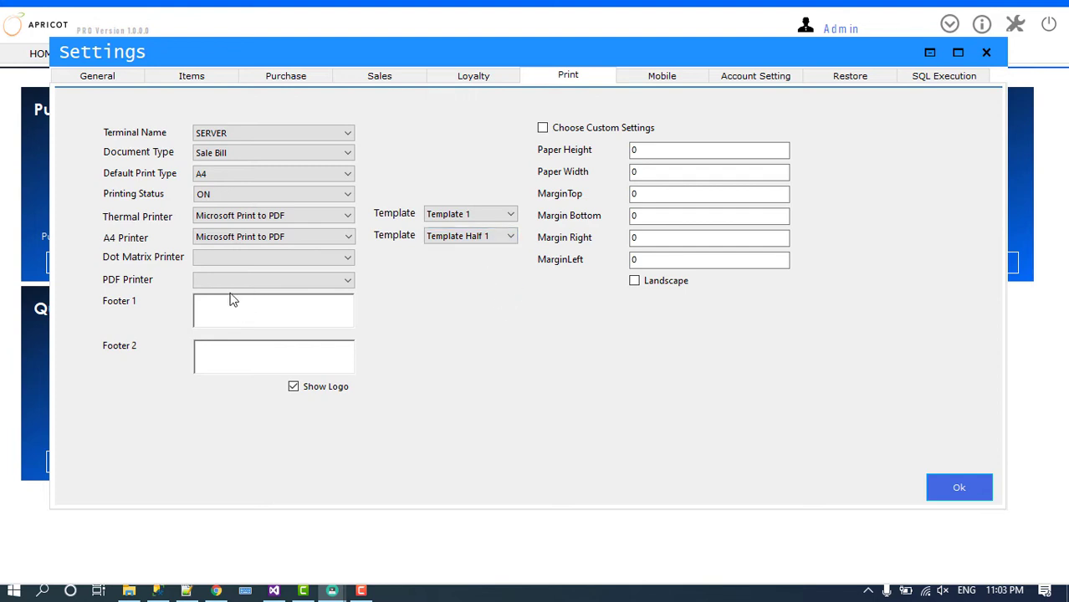
{"action": "left_click", "coordinate": [955, 497]}
{"action": "left_click", "coordinate": [548, 352]}
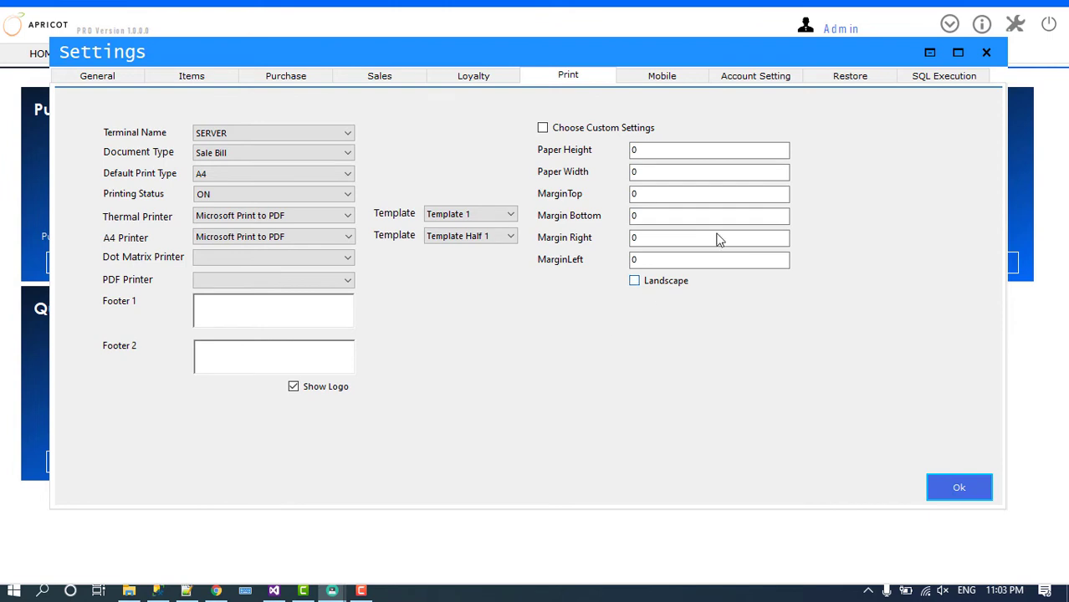
{"action": "left_click", "coordinate": [986, 52]}
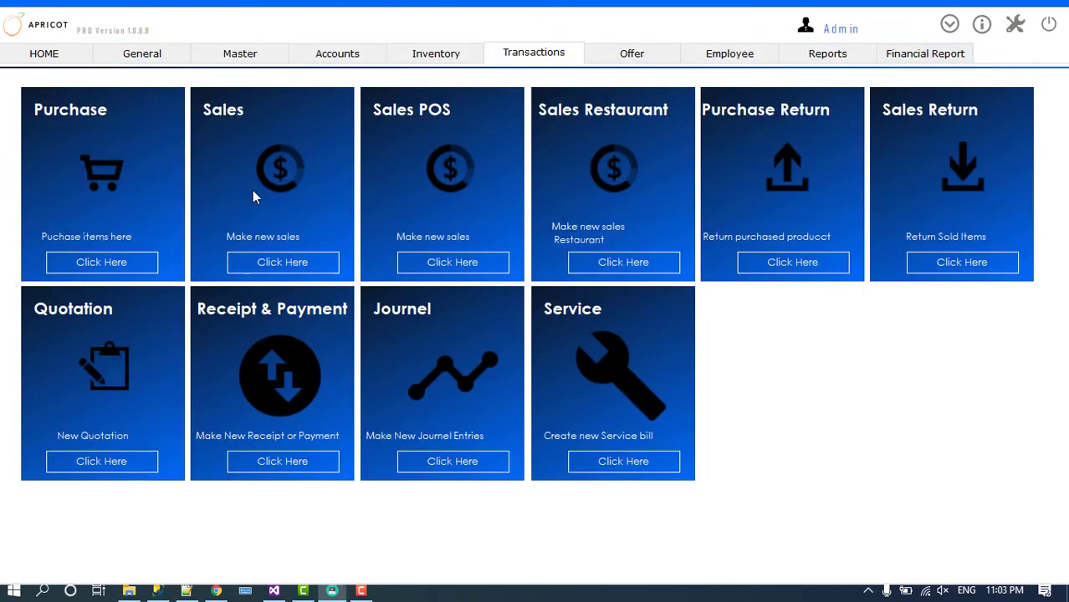
{"action": "left_click", "coordinate": [273, 263]}
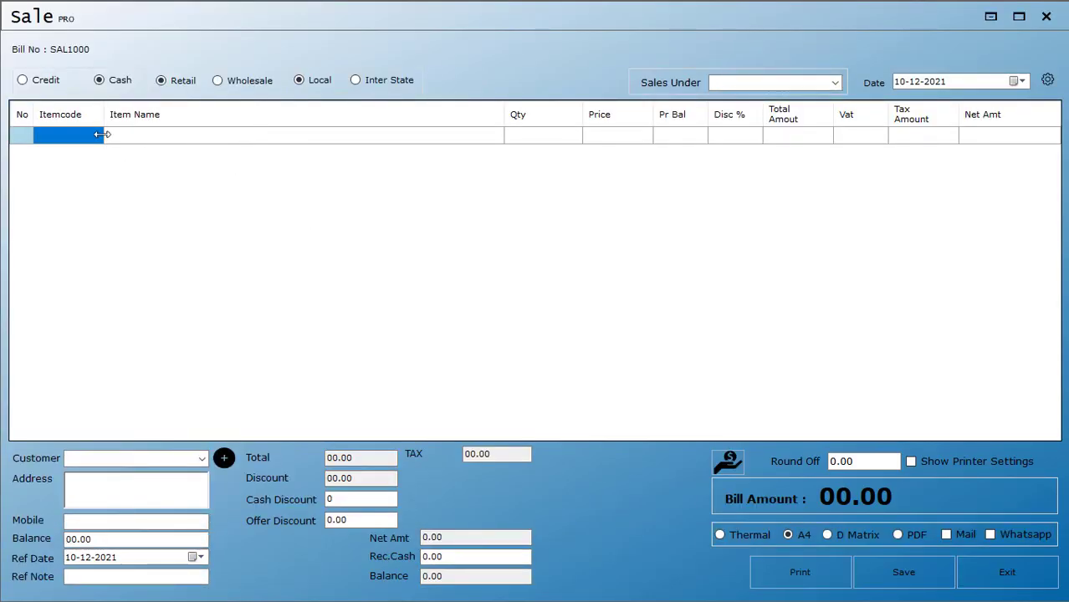
{"action": "left_click", "coordinate": [991, 571]}
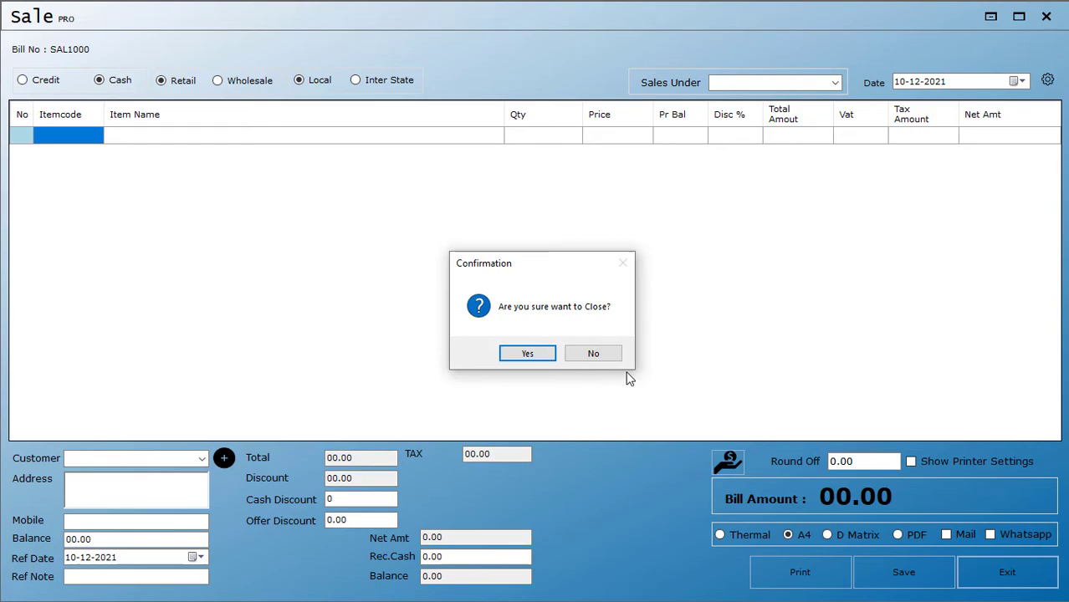
{"action": "left_click", "coordinate": [527, 354]}
- Open a Sales POS bill and bring up the item selection list for its first line
{"action": "left_click", "coordinate": [452, 263]}
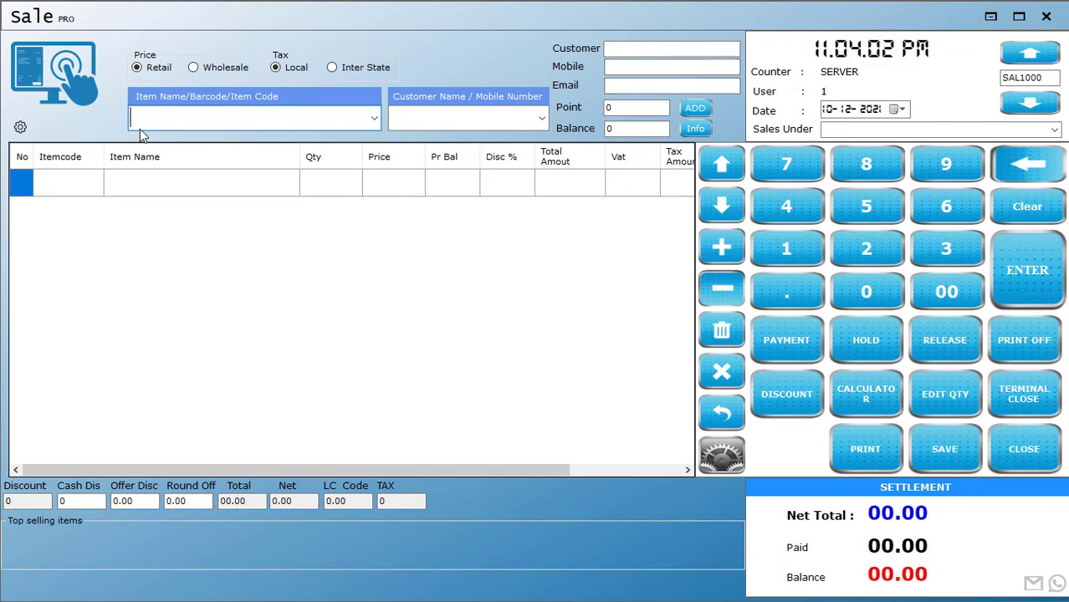
{"action": "left_click", "coordinate": [64, 194]}
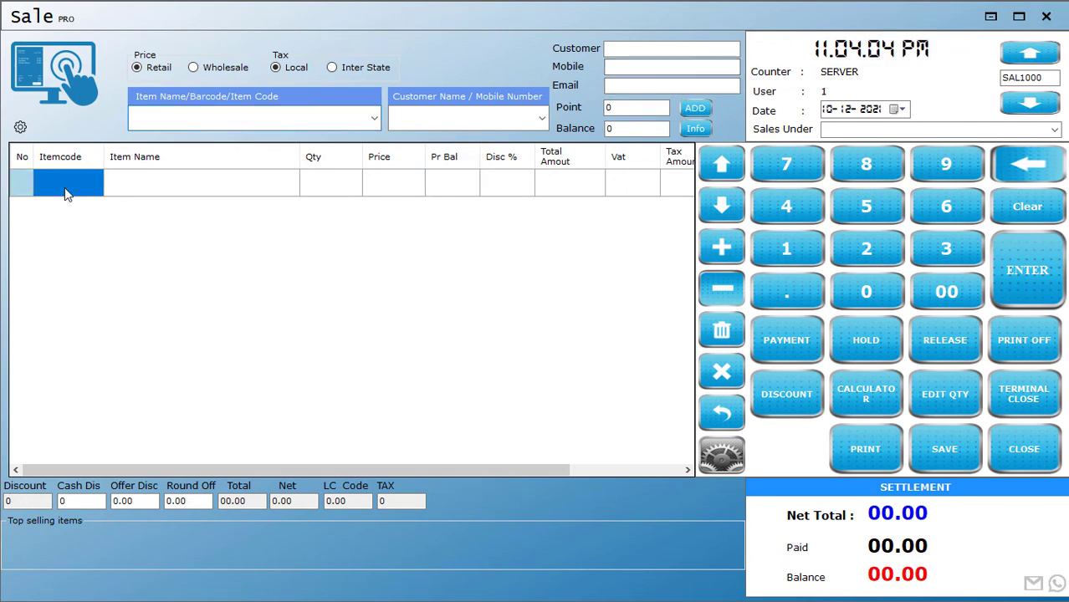
{"action": "left_click", "coordinate": [140, 120]}
{"action": "left_click", "coordinate": [73, 194]}
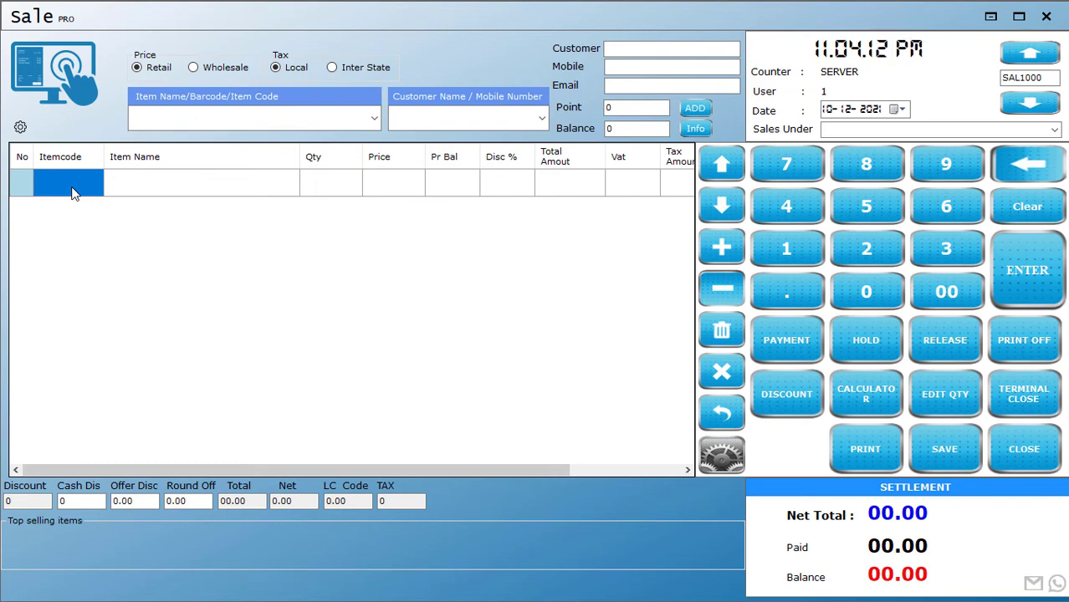
{"action": "left_click", "coordinate": [72, 193]}
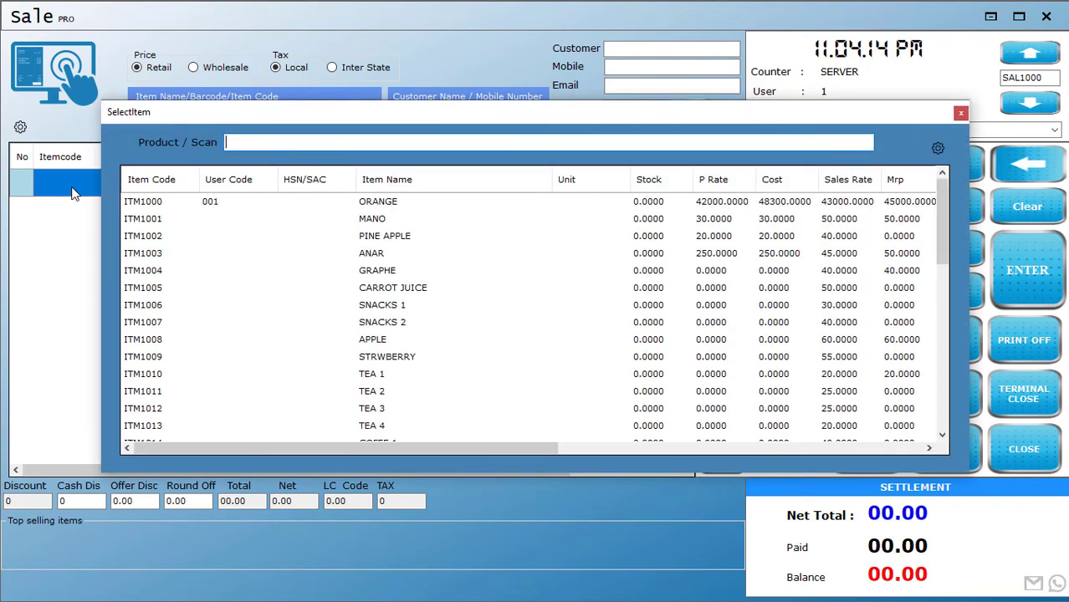
- Find GREEN CHILLY with the search "gr" and add it to the first sale line
{"action": "scroll", "coordinate": [573, 452], "scroll_direction": "right", "scroll_amount": 1}
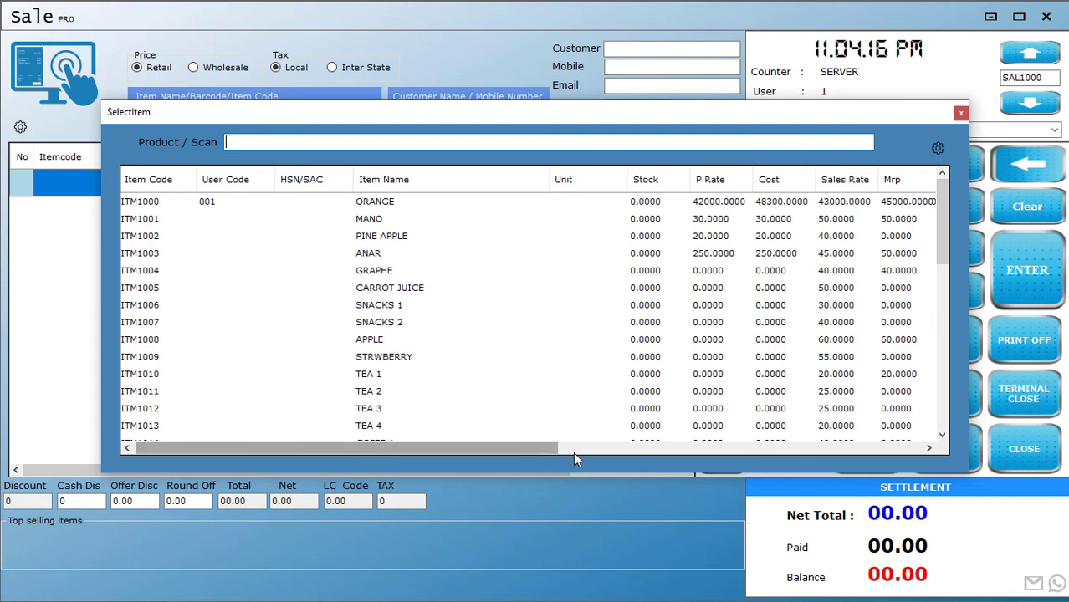
{"action": "left_click_drag", "start_coordinate": [573, 451], "coordinate": [425, 436]}
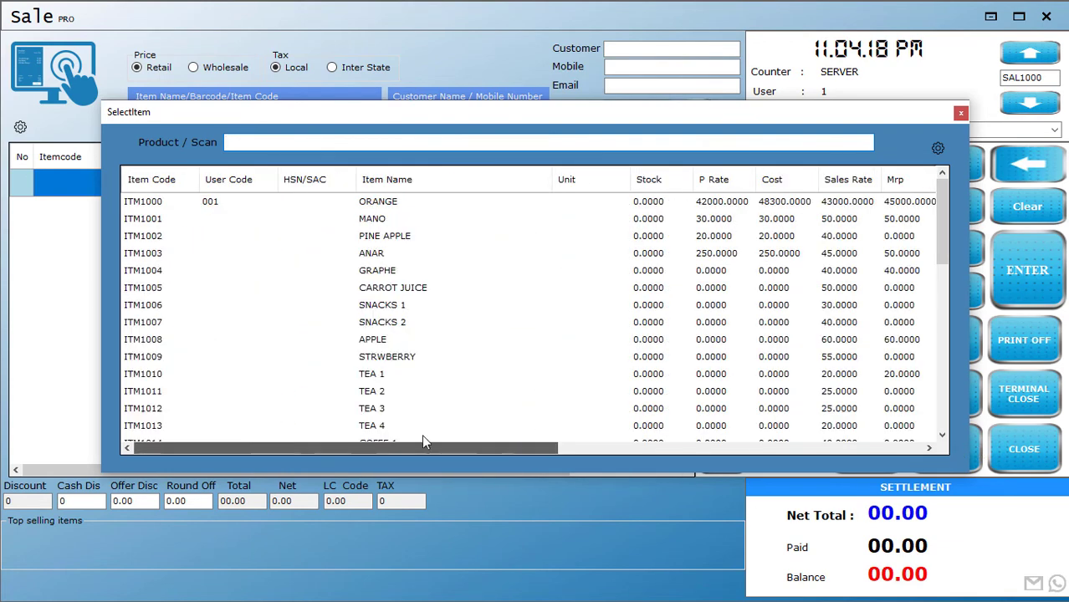
{"action": "left_click", "coordinate": [937, 150]}
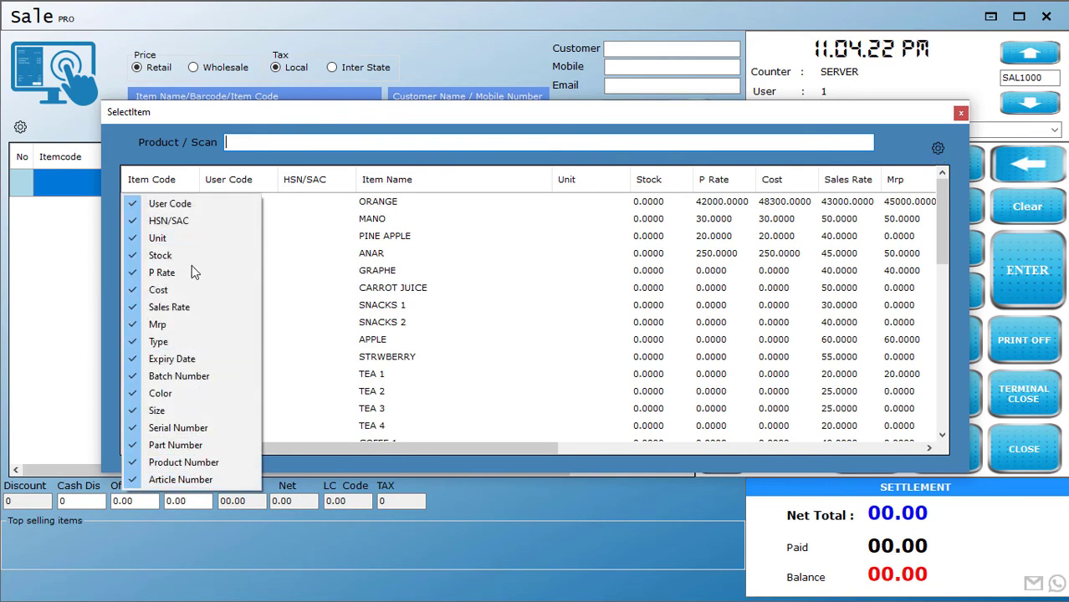
{"action": "left_click", "coordinate": [639, 116]}
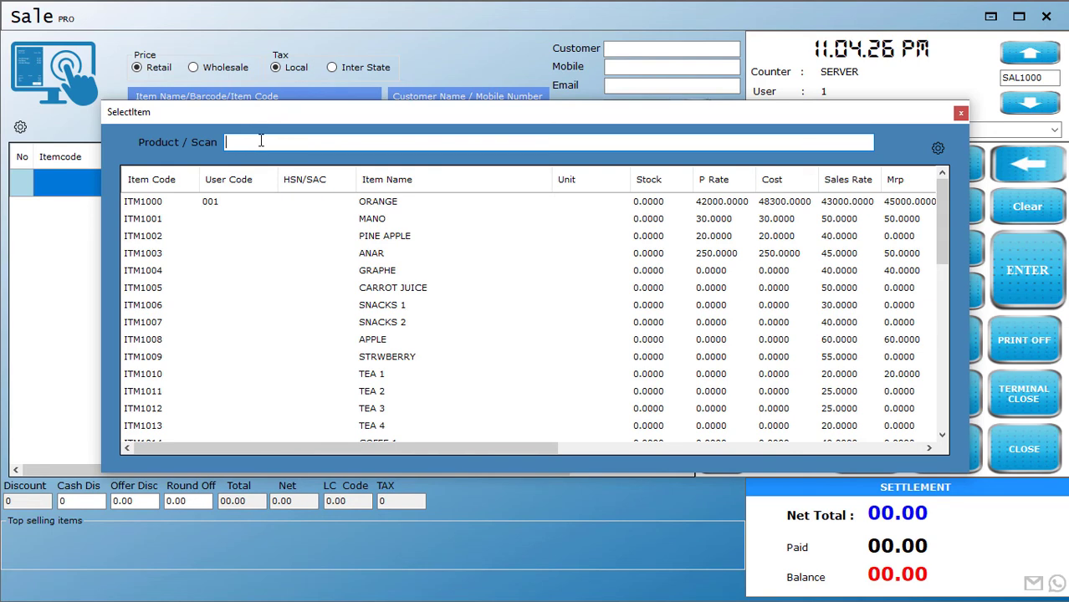
{"action": "type", "text": "gr"}
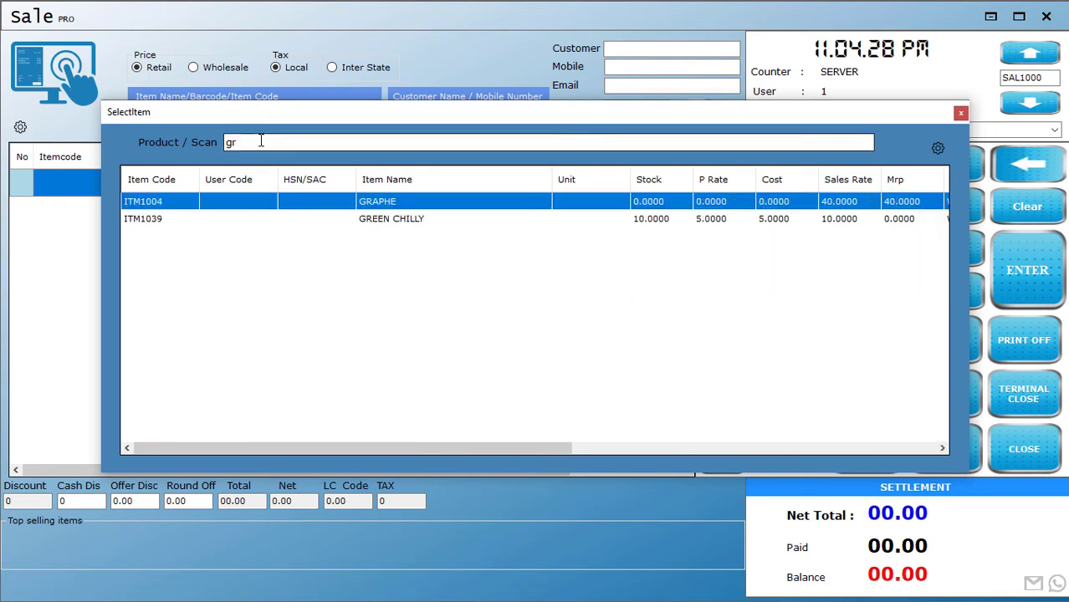
{"action": "key", "text": "Down"}
{"action": "key", "text": "Return"}
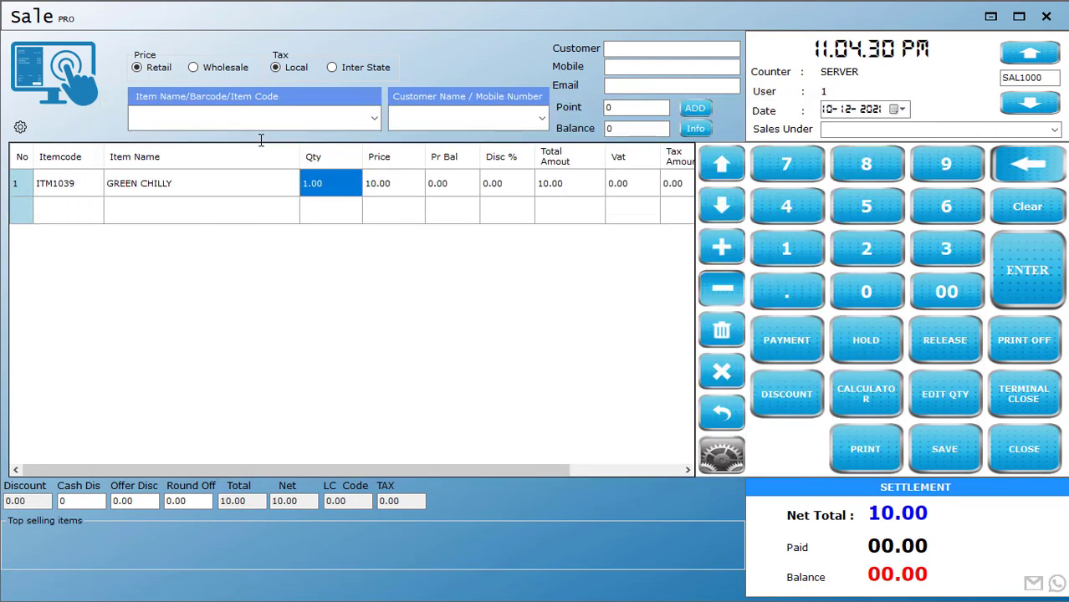
{"action": "key", "text": "Return"}
{"action": "key", "text": "Return"}
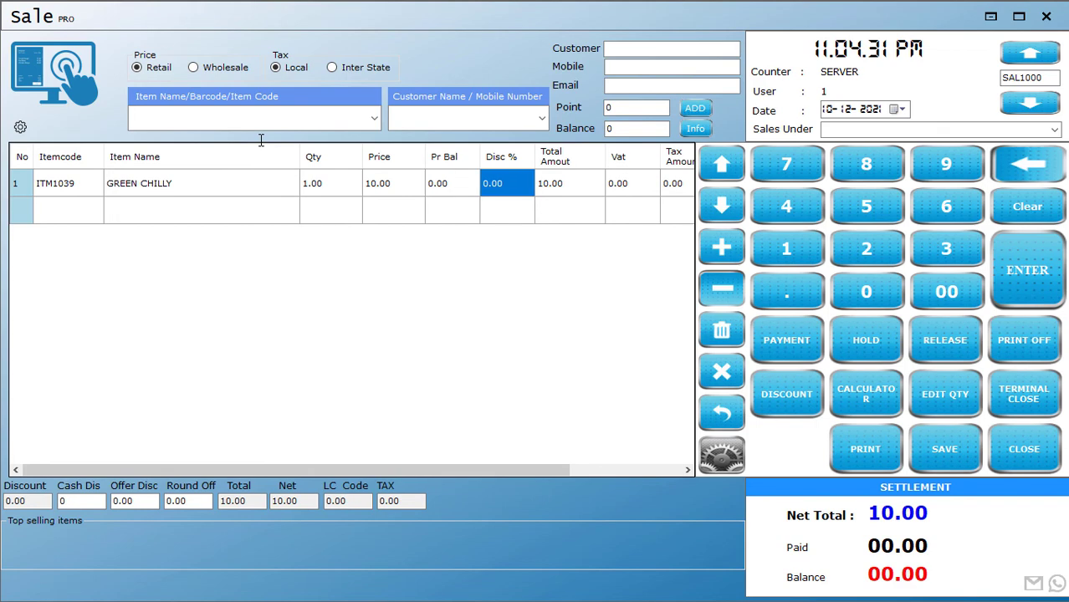
- Look up "CA" in the item name search and add CABBAGE to the sale
{"action": "left_click", "coordinate": [210, 116]}
{"action": "type", "text": "CA"}
{"action": "key", "text": "Down"}
{"action": "key", "text": "Down"}
{"action": "key", "text": "Down"}
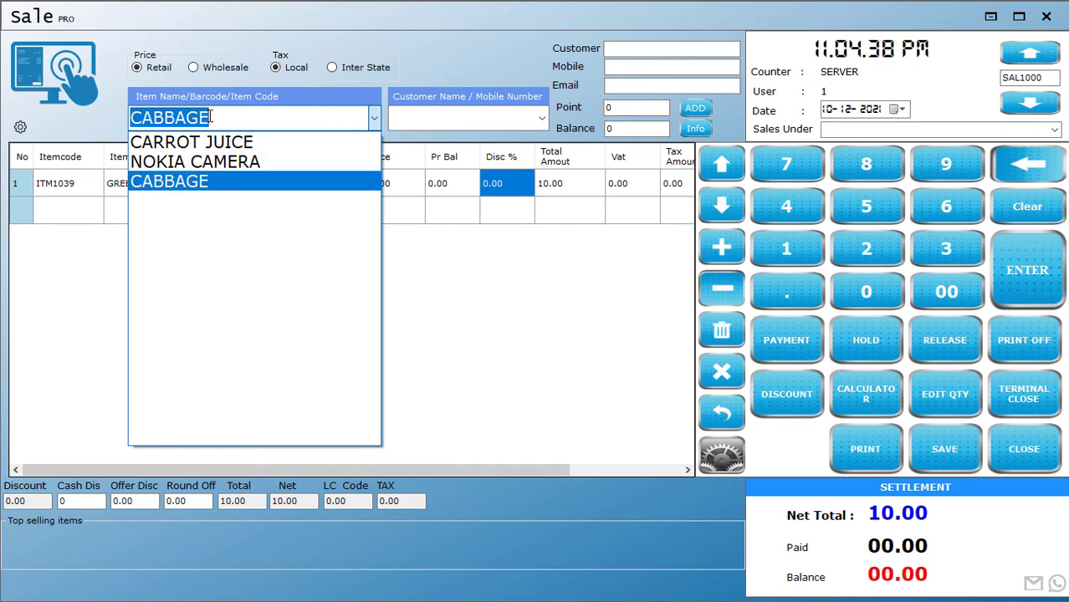
{"action": "key", "text": "Return"}
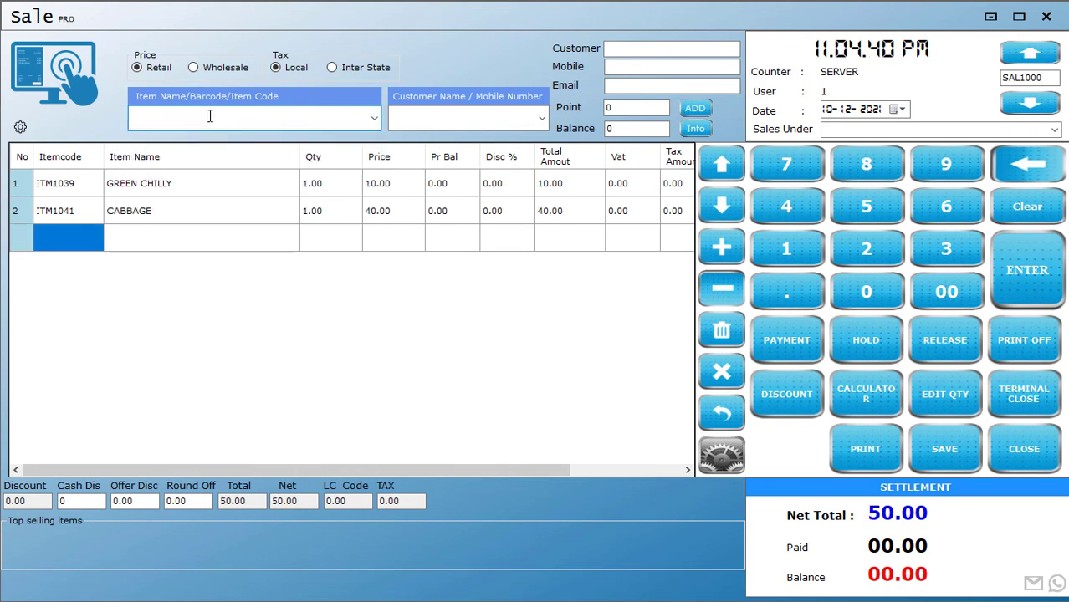
- Look up "TO" in the item name search and add TOMATO to the sale
{"action": "type", "text": "TO"}
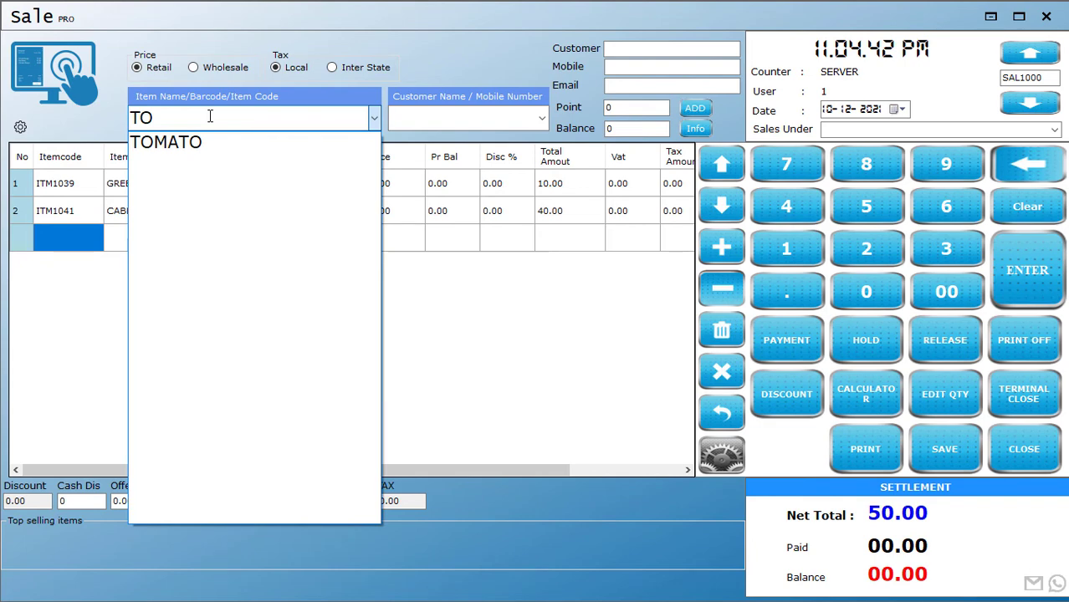
{"action": "key", "text": "Down"}
{"action": "key", "text": "Return"}
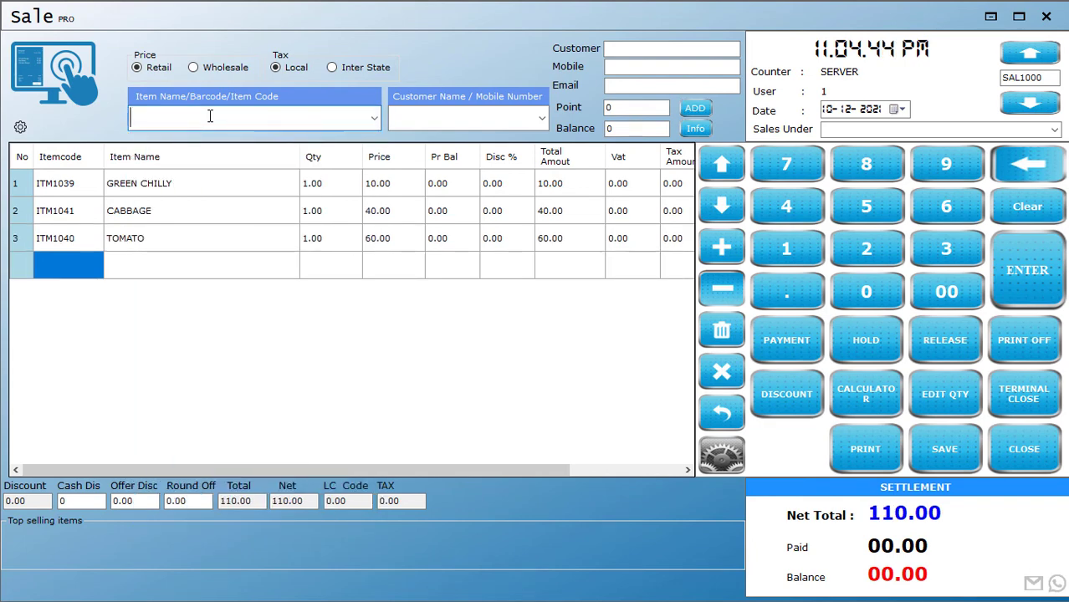
- Look up "H" in the item name search and add BOAT WATCH to the sale
{"action": "type", "text": "H"}
{"action": "key", "text": "Down"}
{"action": "key", "text": "Down"}
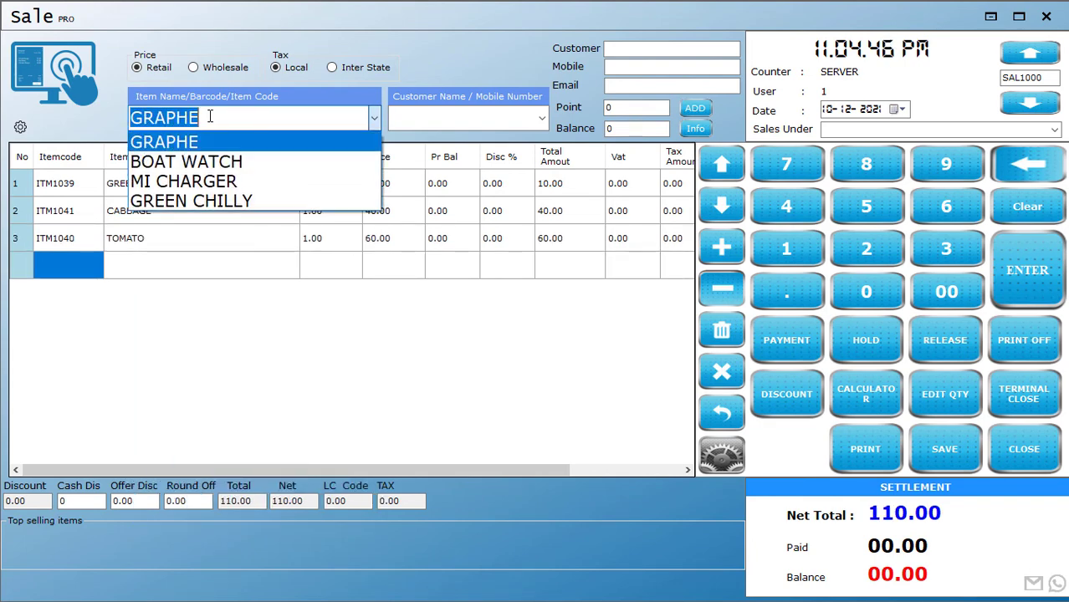
{"action": "key", "text": "Return"}
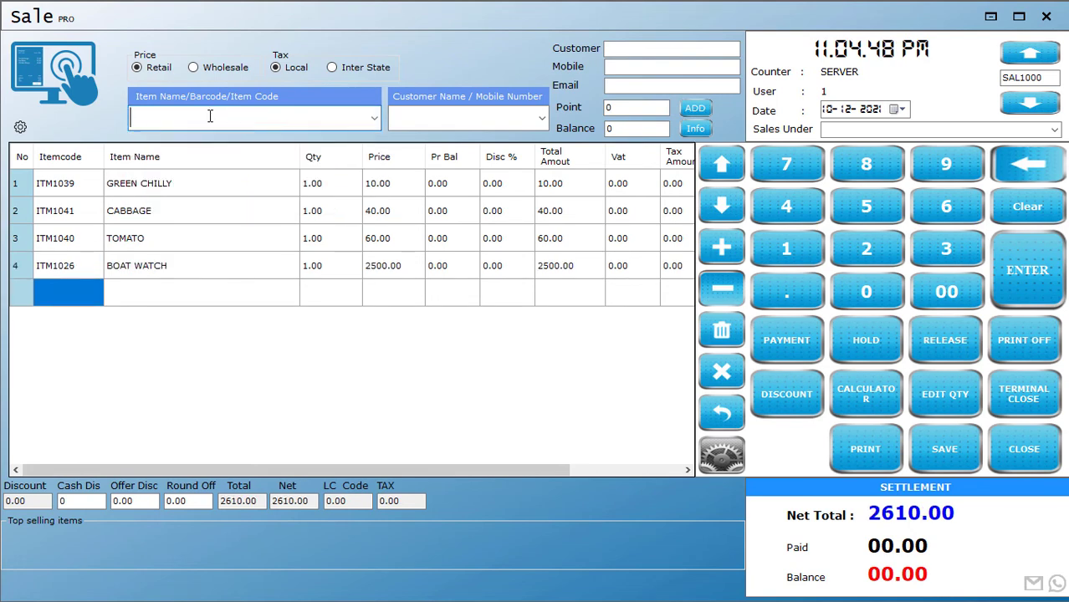
- Save and print the four-item sale bill to a PDF named 1 in the Desktop Print folder and leave the sale screen
{"action": "left_click", "coordinate": [869, 460]}
{"action": "key", "text": "Return"}
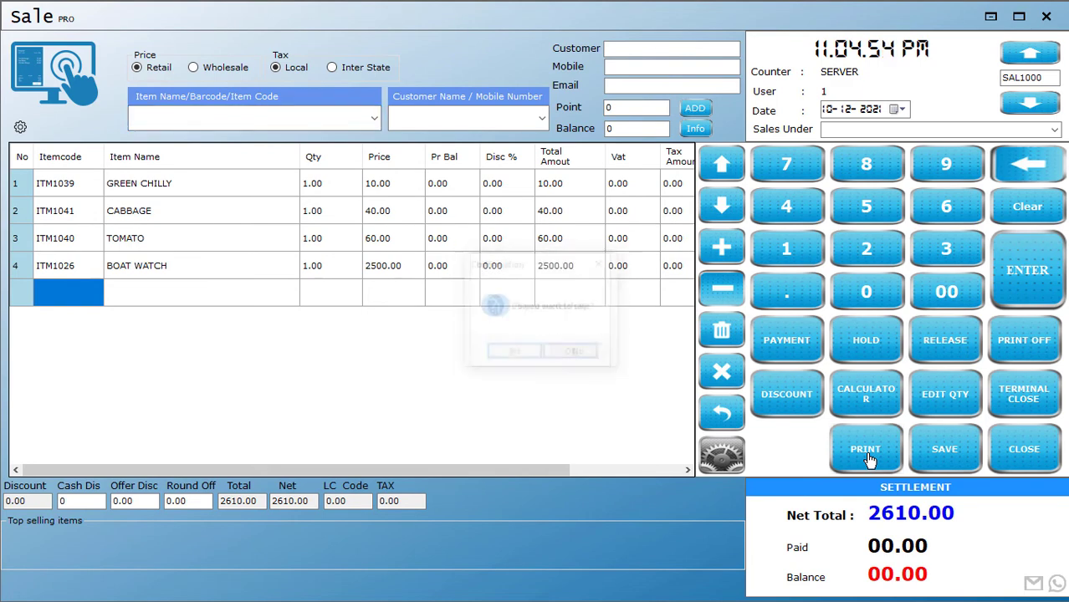
{"action": "left_click", "coordinate": [569, 359]}
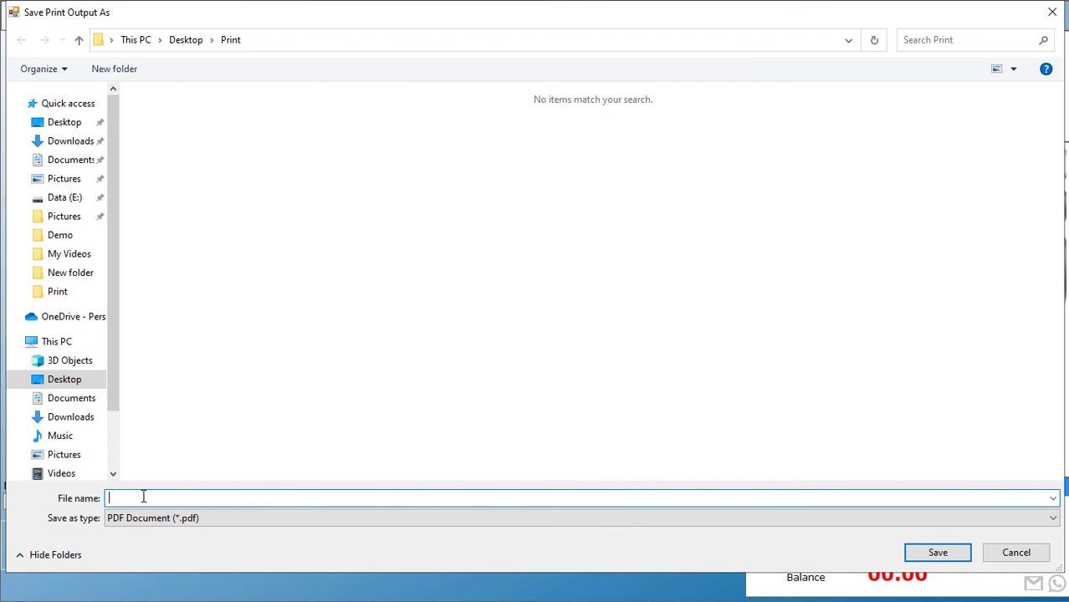
{"action": "type", "text": "1"}
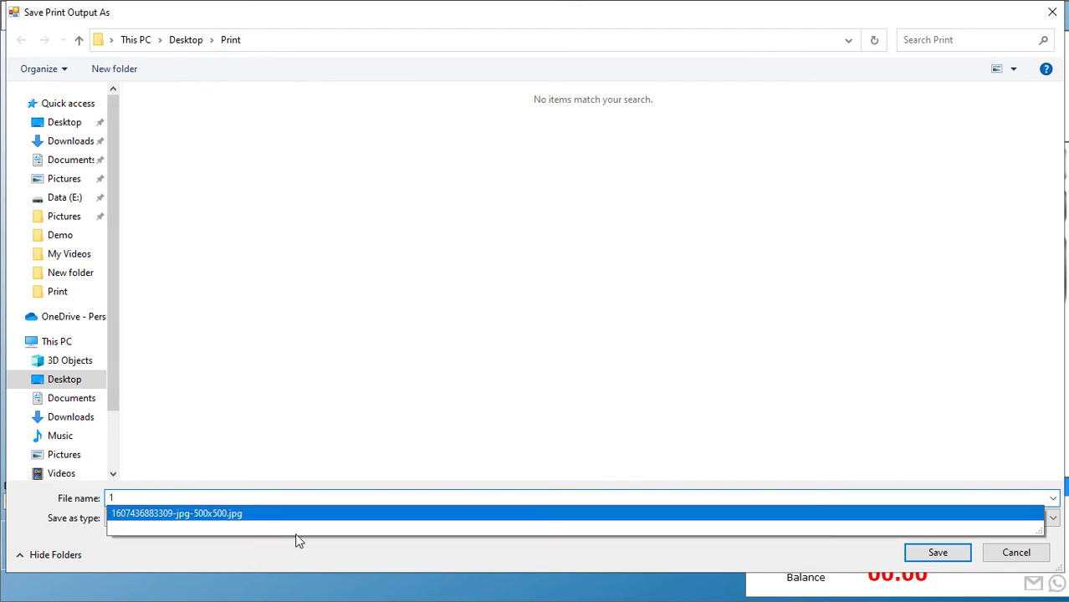
{"action": "left_click", "coordinate": [526, 418]}
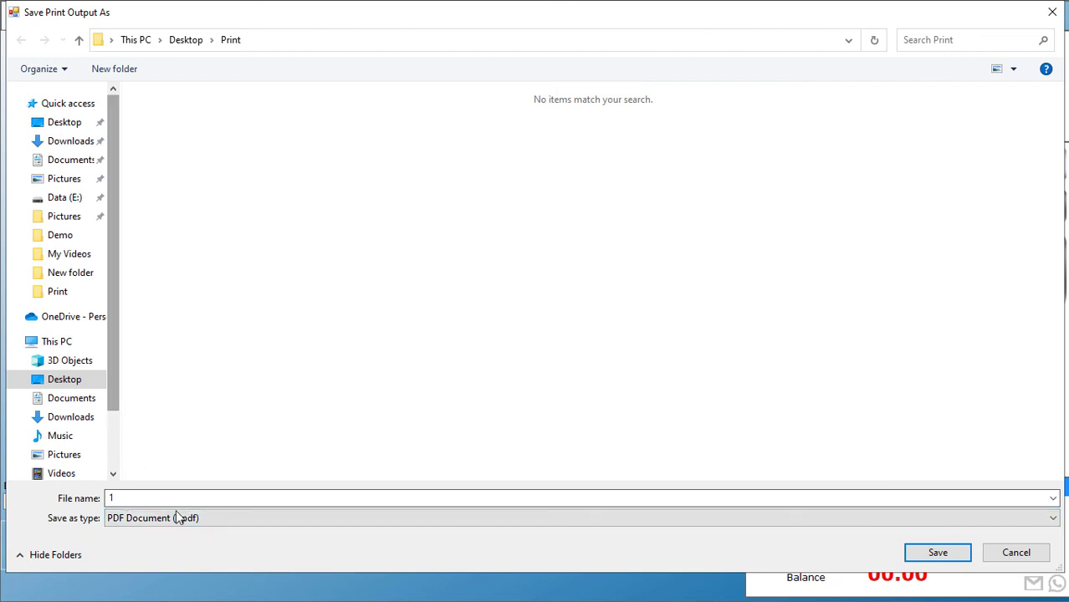
{"action": "left_click", "coordinate": [938, 554]}
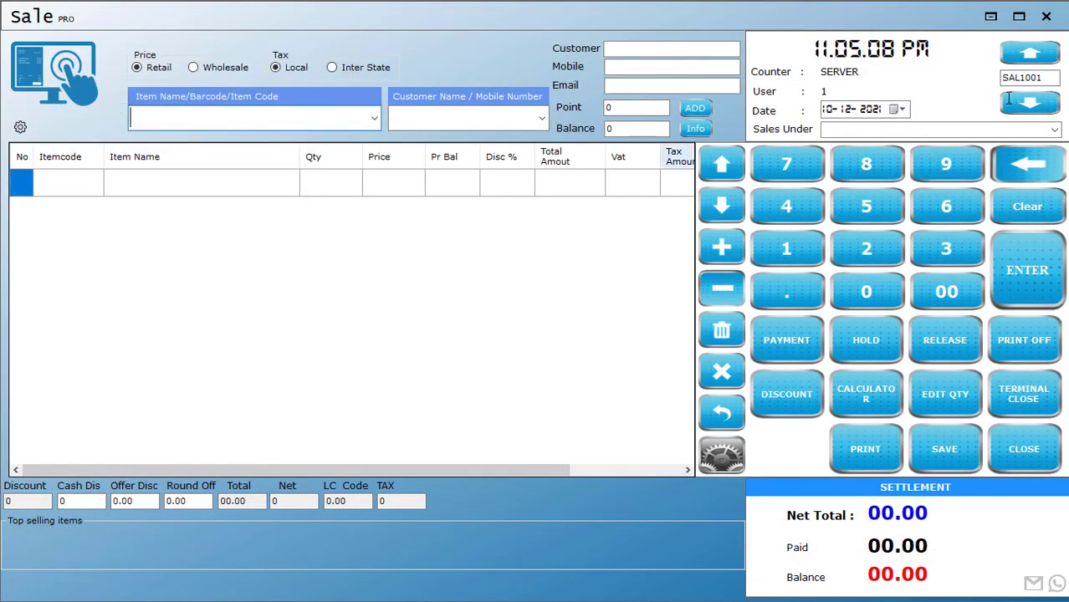
{"action": "key", "text": "Escape"}
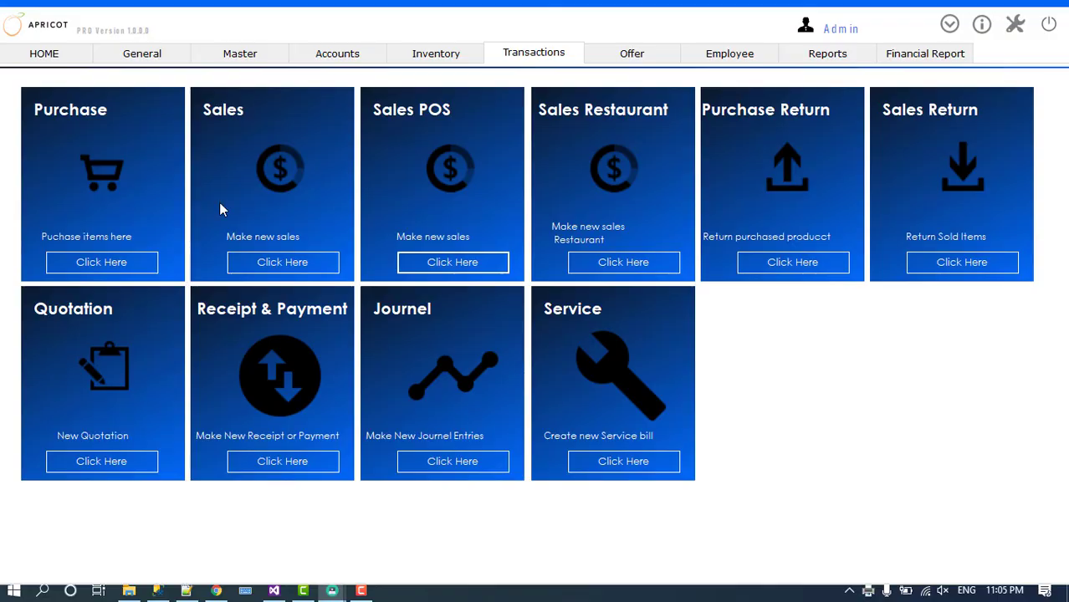
- Switch to File Explorer, open the PDF named 1 from the Desktop Print folder, and close the folder window
{"action": "left_click", "coordinate": [130, 590]}
{"action": "scroll", "coordinate": [78, 224], "scroll_direction": "up", "scroll_amount": 3}
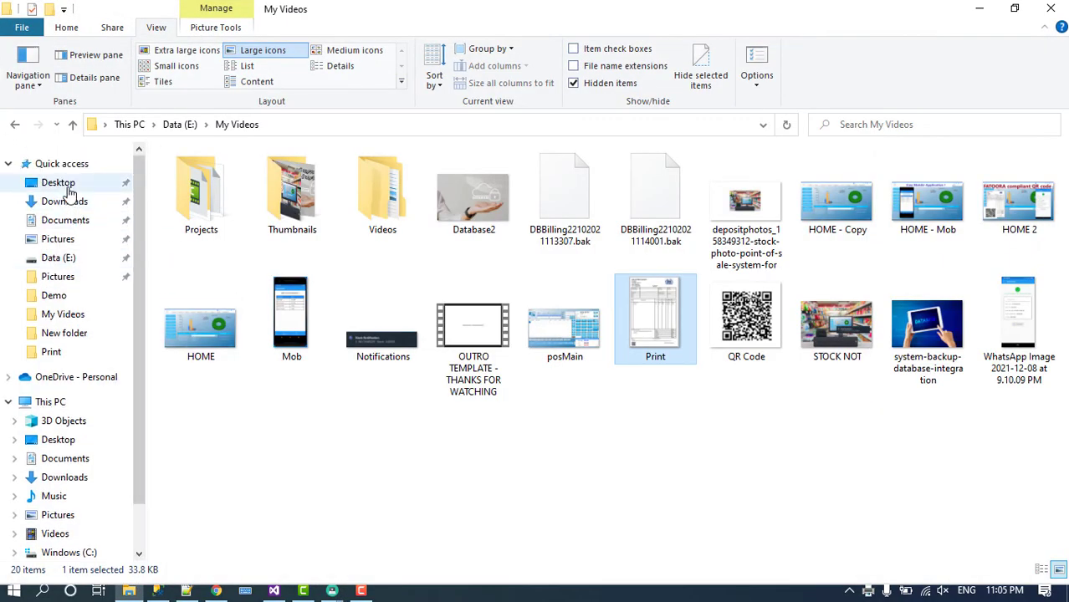
{"action": "left_click", "coordinate": [64, 183]}
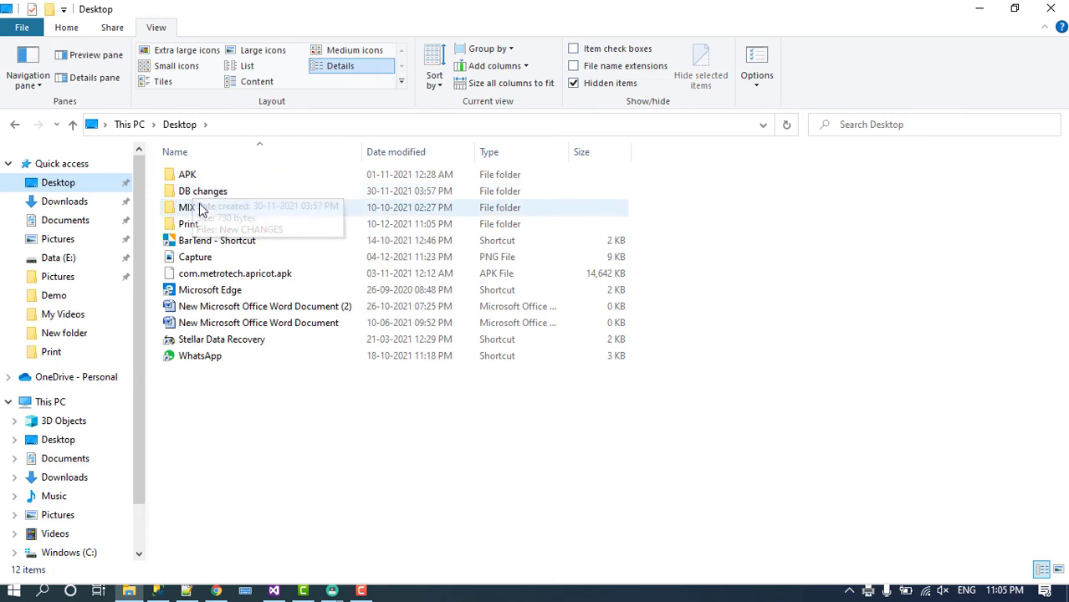
{"action": "left_click", "coordinate": [189, 226]}
{"action": "double_click", "coordinate": [190, 231]}
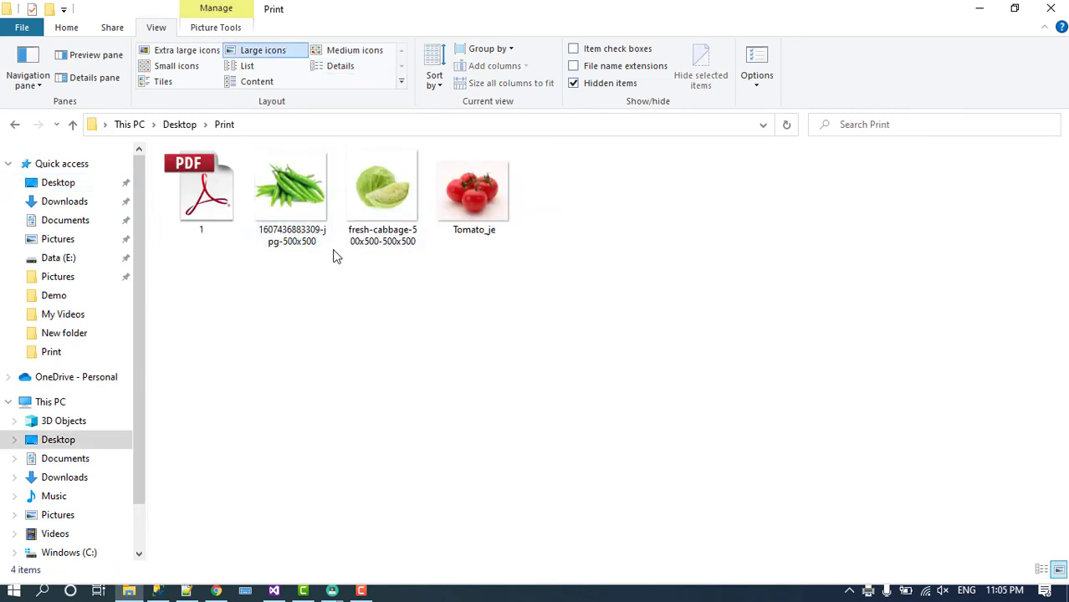
{"action": "left_click", "coordinate": [215, 220]}
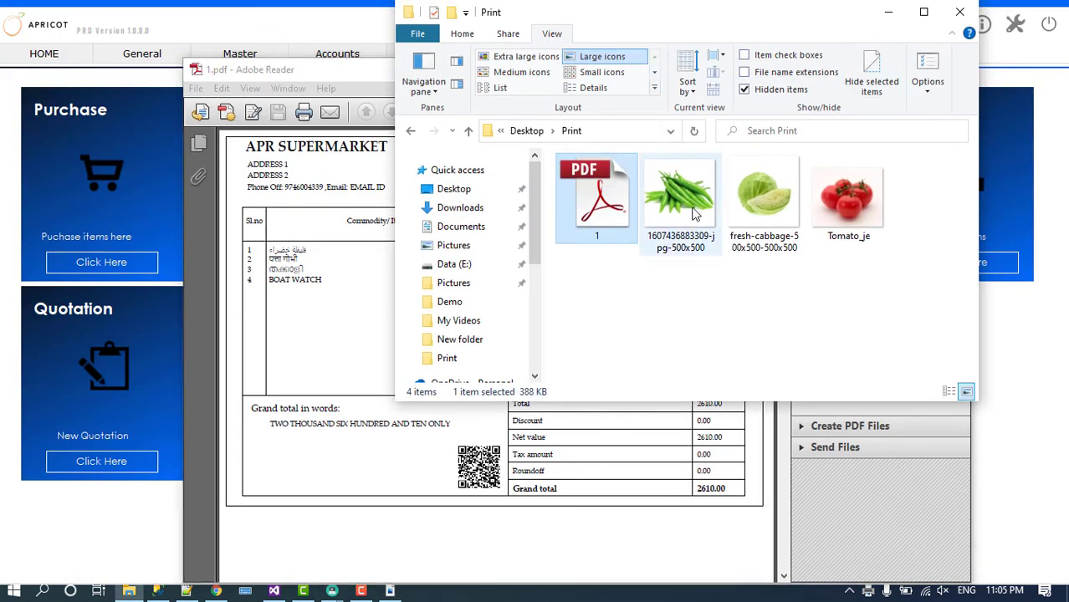
{"action": "left_click", "coordinate": [390, 591]}
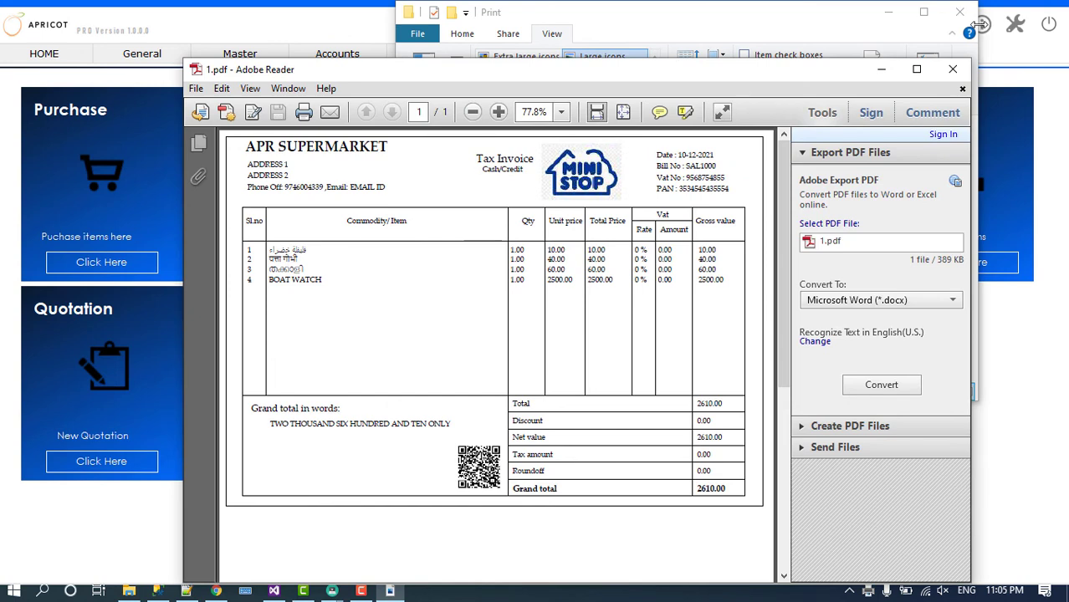
{"action": "left_click", "coordinate": [960, 11]}
- Examine the native-language item names, price columns and company header on the printed invoice up close
{"action": "scroll", "coordinate": [541, 287], "scroll_direction": "up", "scroll_amount": 3}
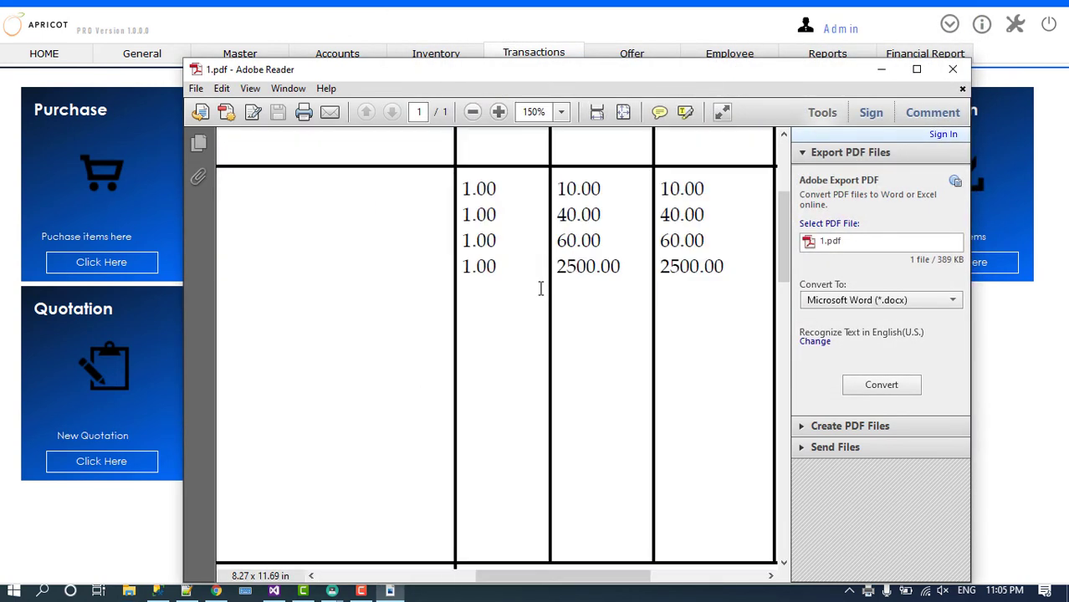
{"action": "left_click_drag", "start_coordinate": [452, 219], "coordinate": [623, 272]}
{"action": "left_click_drag", "start_coordinate": [479, 576], "coordinate": [309, 569]}
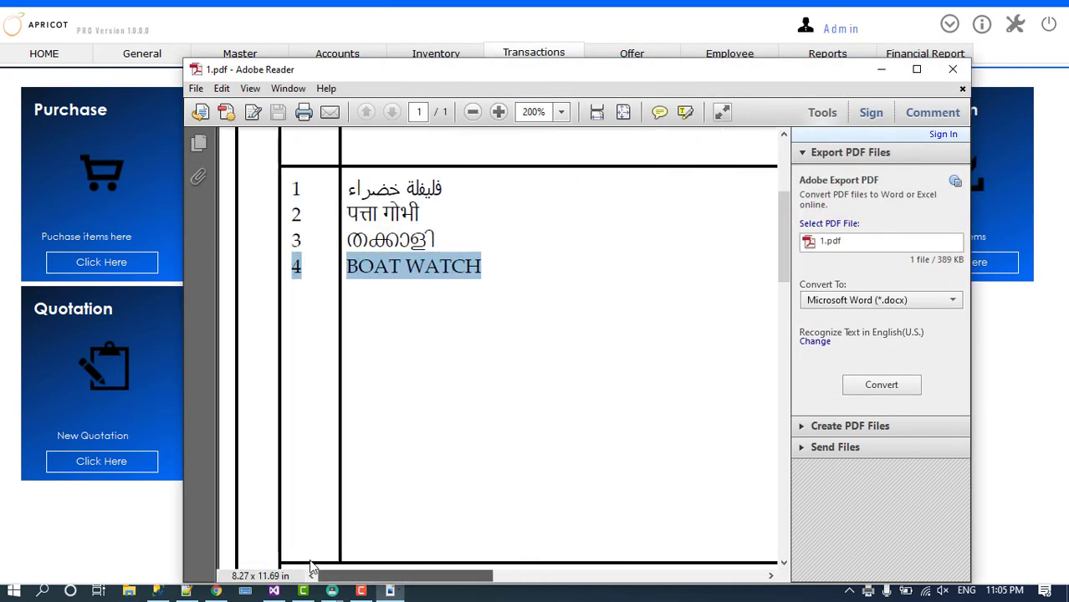
{"action": "scroll", "coordinate": [465, 280], "scroll_direction": "up", "scroll_amount": 3}
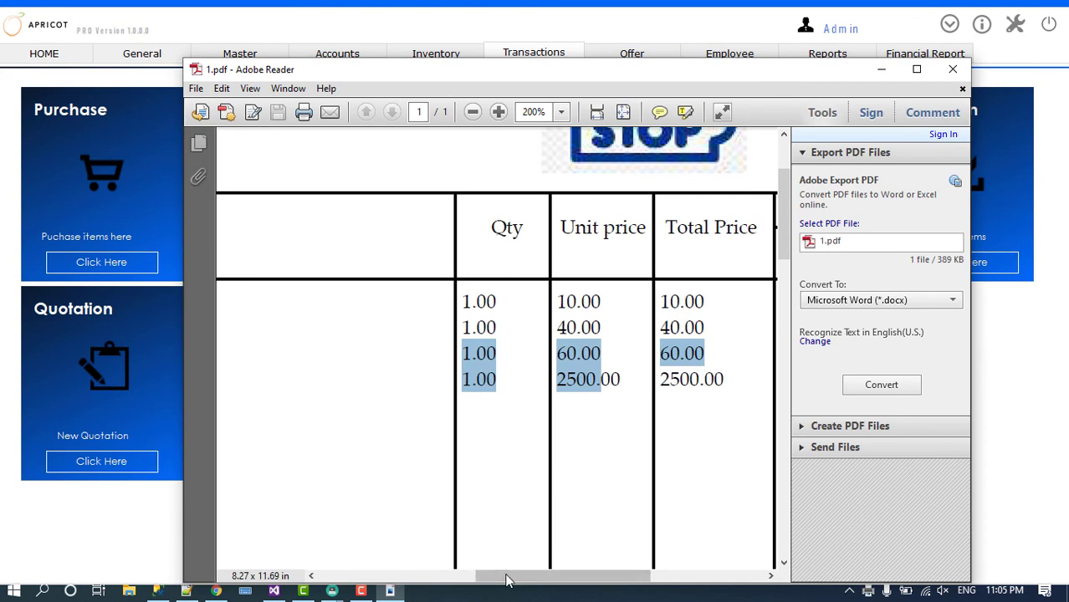
{"action": "left_click", "coordinate": [420, 576]}
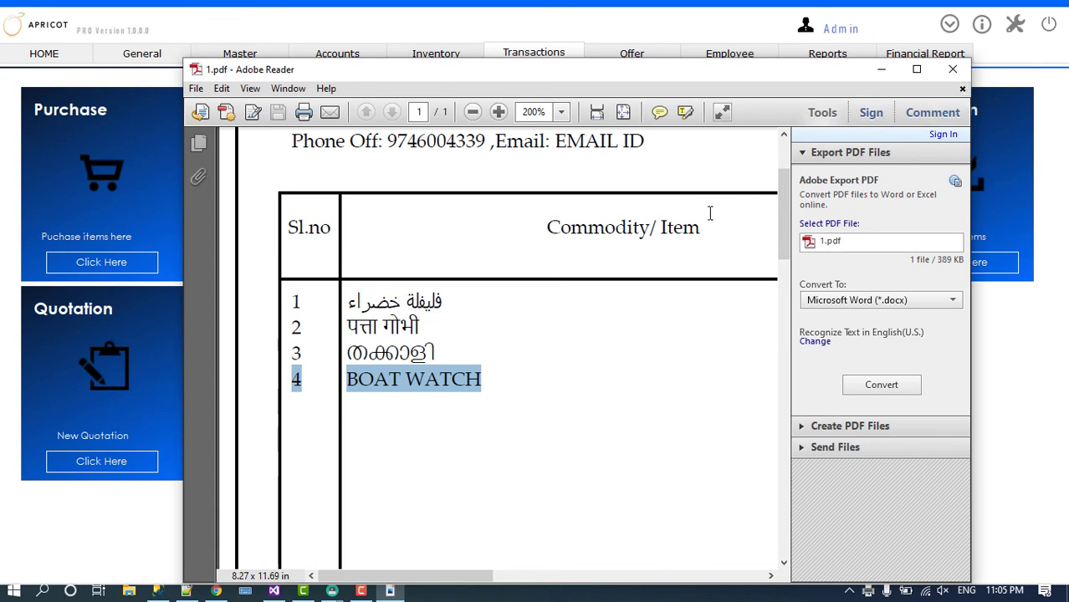
{"action": "left_click_drag", "start_coordinate": [783, 190], "coordinate": [775, 159]}
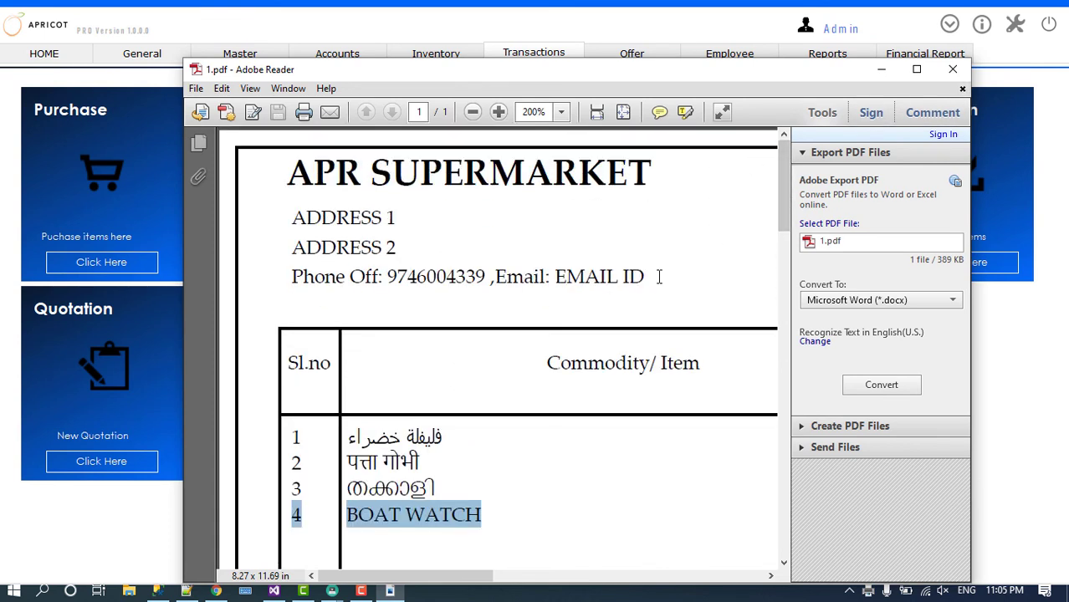
{"action": "left_click", "coordinate": [615, 279]}
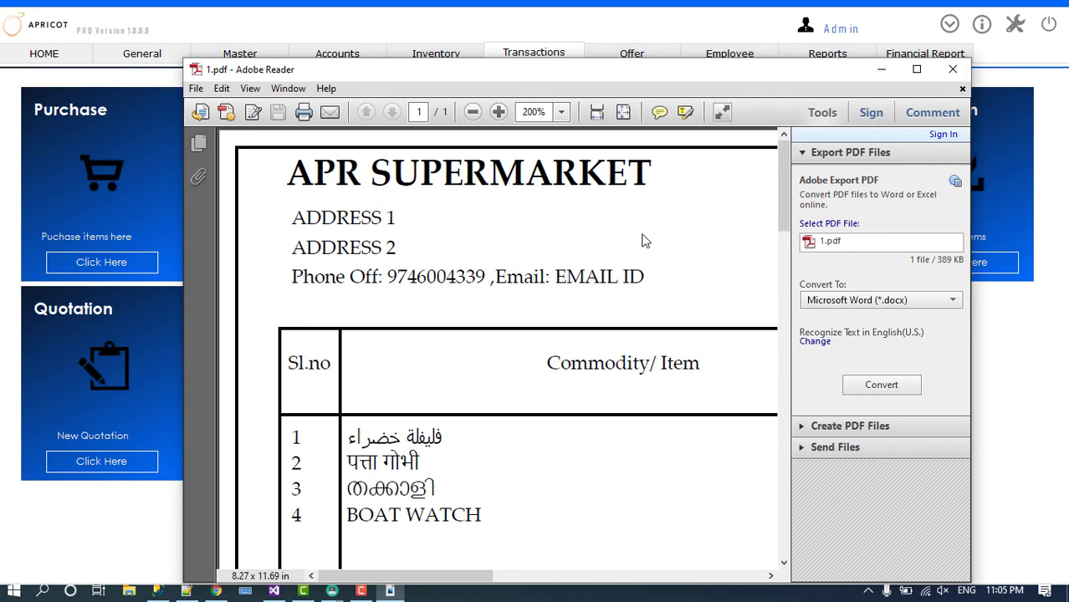
- Maximize the invoice PDF, review its full layout, totals and QR code, and close Adobe Reader
{"action": "left_click", "coordinate": [917, 69]}
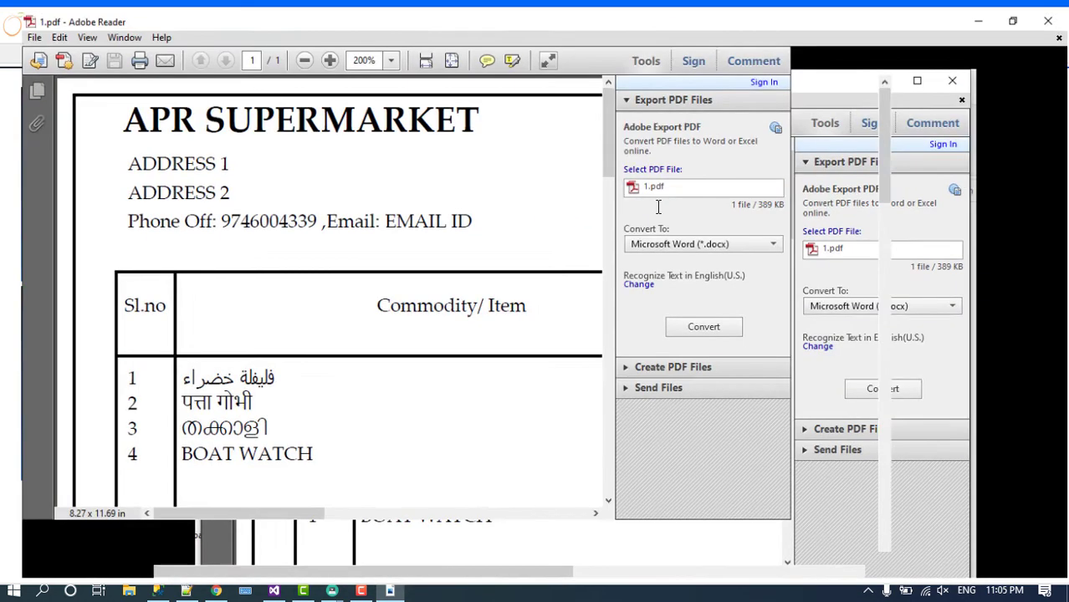
{"action": "scroll", "coordinate": [453, 269], "scroll_direction": "down", "scroll_amount": 1}
{"action": "scroll", "coordinate": [453, 270], "scroll_direction": "down", "scroll_amount": 2, "text": "ctrl"}
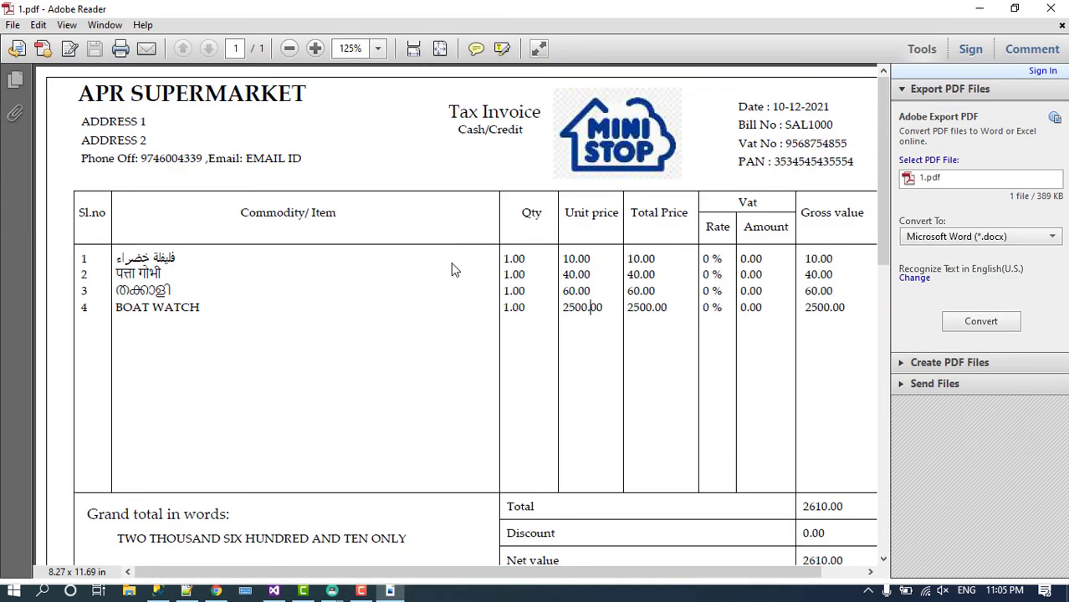
{"action": "scroll", "coordinate": [453, 269], "scroll_direction": "down", "scroll_amount": 1}
{"action": "scroll", "coordinate": [452, 269], "scroll_direction": "down", "scroll_amount": 1, "text": "ctrl"}
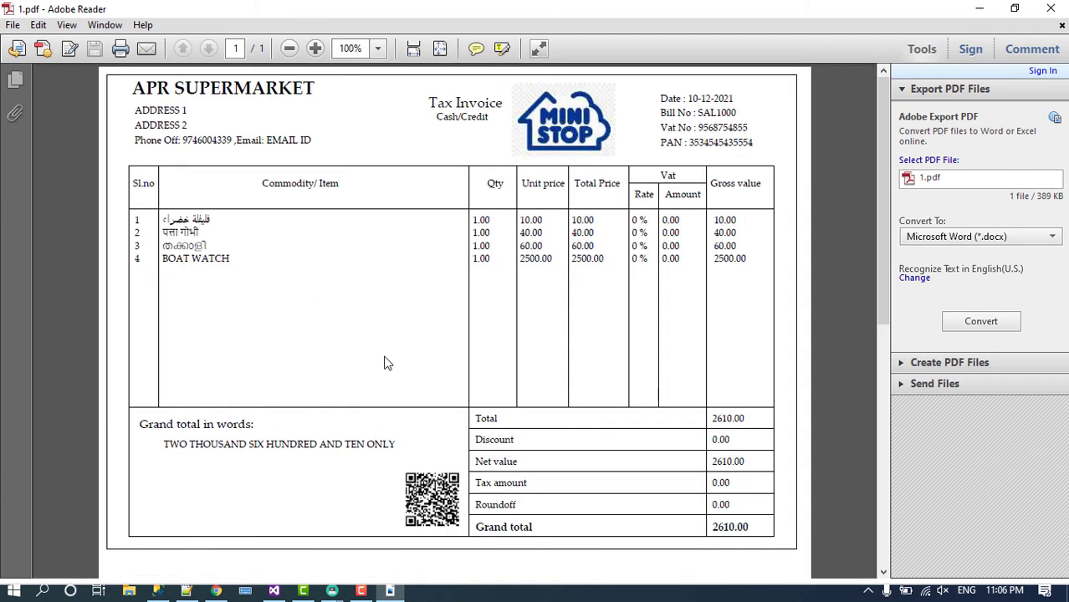
{"action": "scroll", "coordinate": [386, 362], "scroll_direction": "down", "scroll_amount": 3}
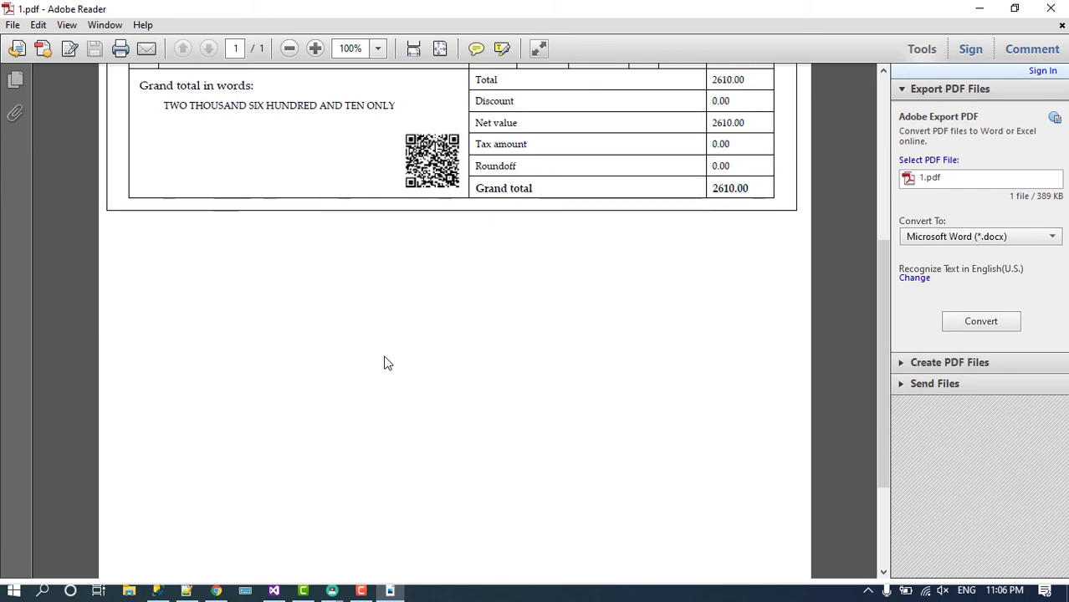
{"action": "scroll", "coordinate": [386, 362], "scroll_direction": "down", "scroll_amount": 1, "text": "ctrl"}
{"action": "scroll", "coordinate": [386, 363], "scroll_direction": "up", "scroll_amount": 3}
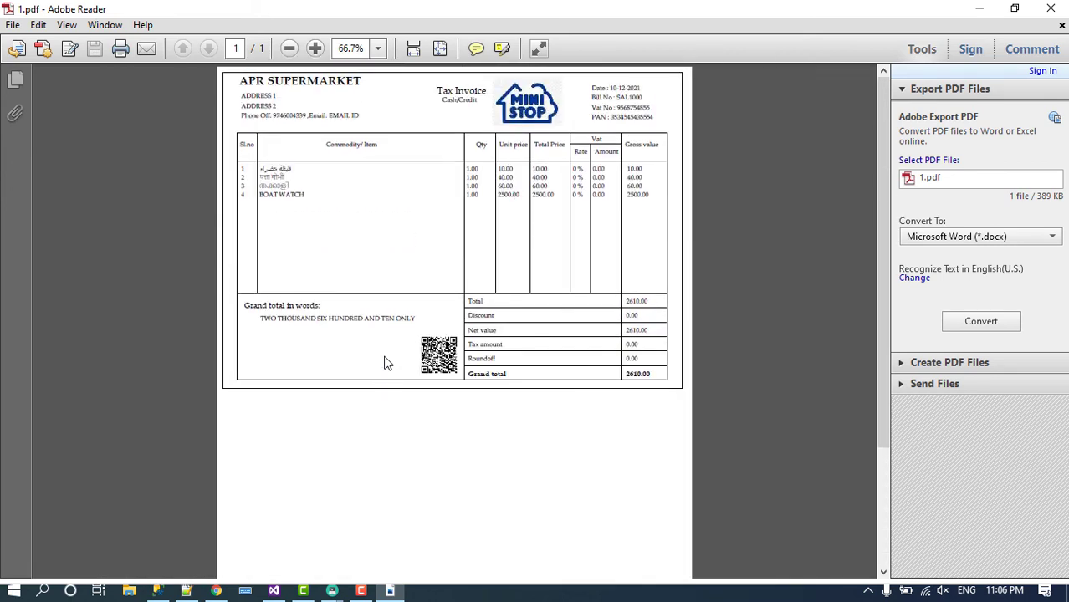
{"action": "left_click", "coordinate": [1051, 8]}
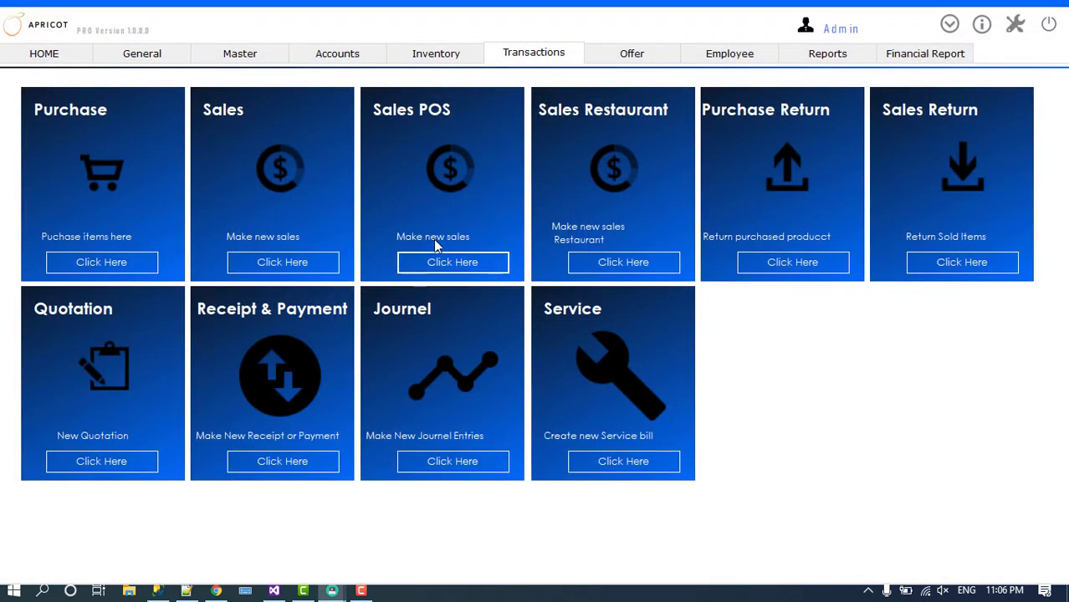
- Start a restaurant sale and add GREEN CHILLY, TOMATO and CABBAGE from the VEGETABLES group
{"action": "left_click", "coordinate": [604, 265]}
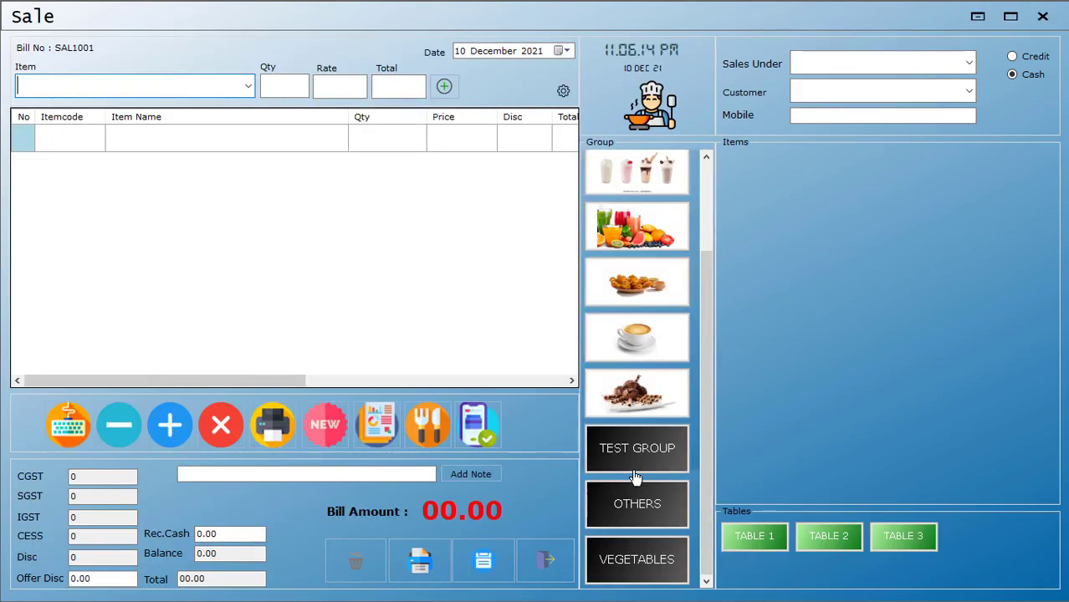
{"action": "left_click", "coordinate": [651, 561]}
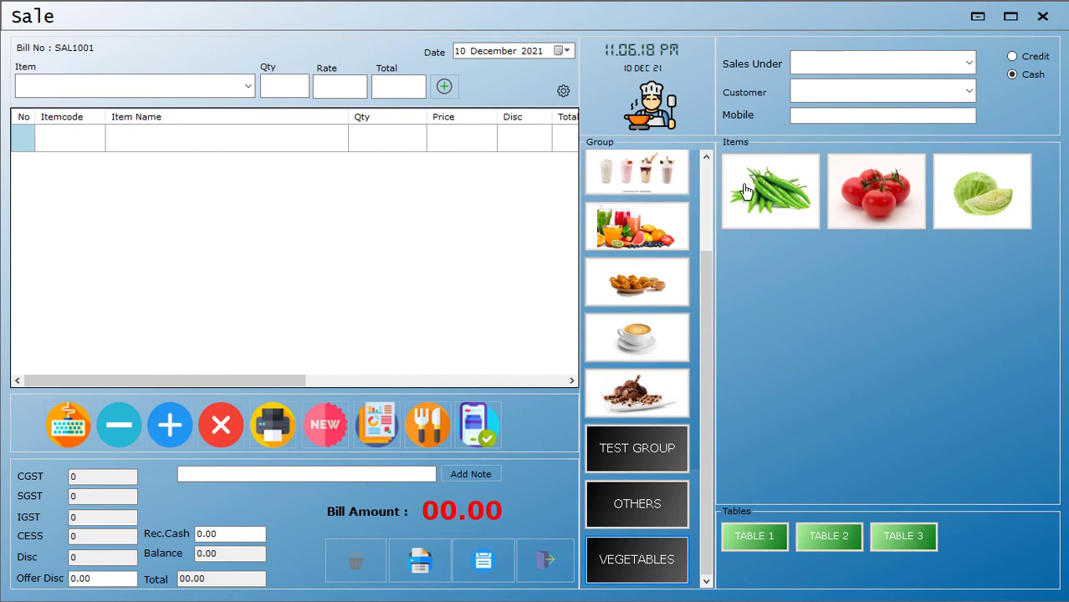
{"action": "left_click", "coordinate": [766, 203]}
{"action": "left_click", "coordinate": [888, 194]}
{"action": "left_click", "coordinate": [980, 205]}
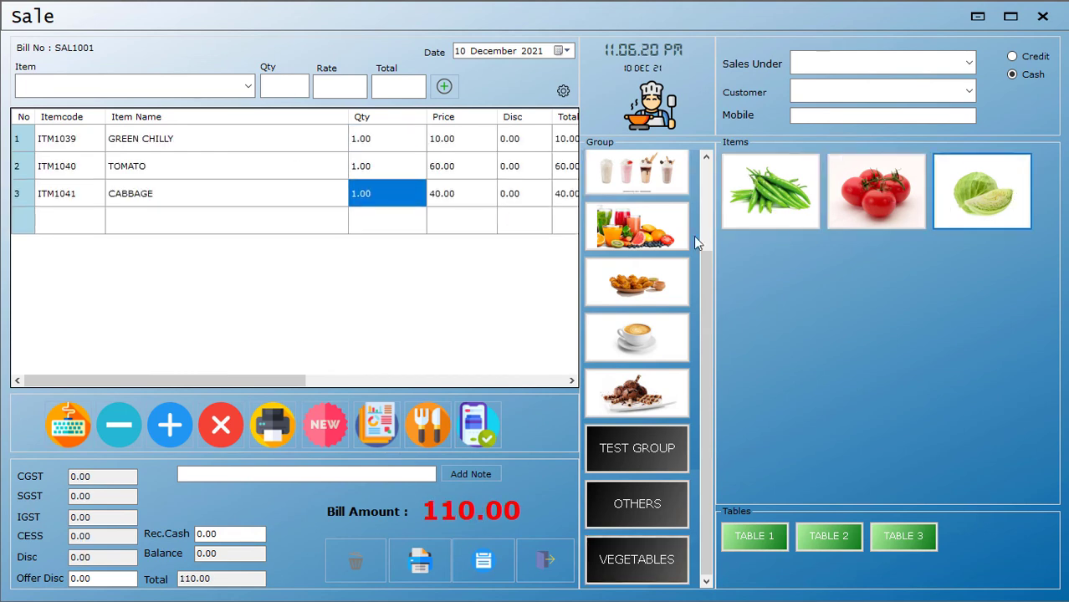
- Save the three-vegetable restaurant bill with printing, and dismiss the PDF output without saving a file
{"action": "left_click", "coordinate": [425, 564]}
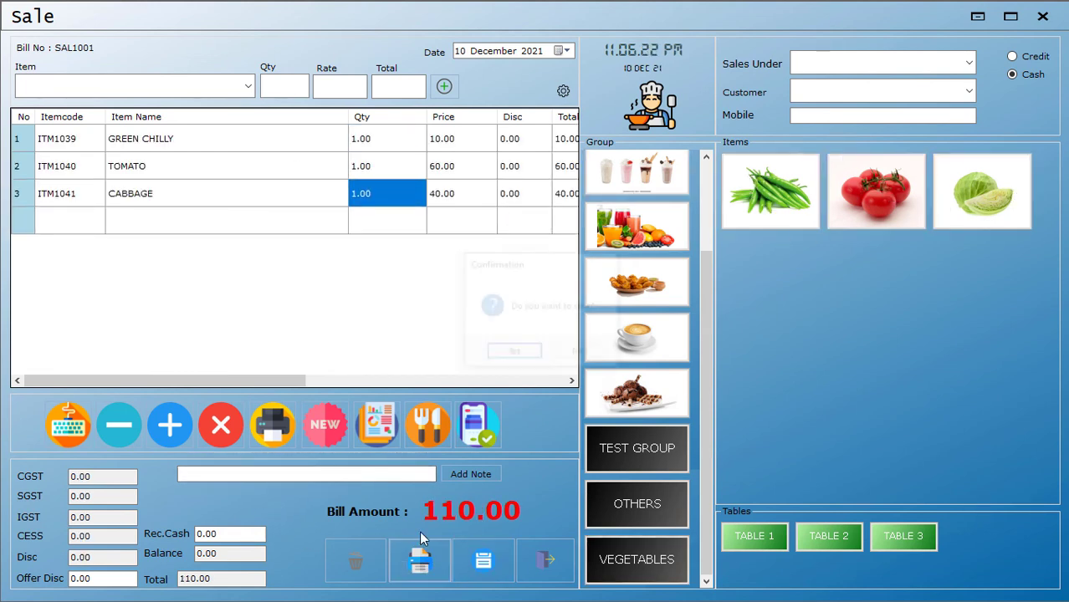
{"action": "left_click", "coordinate": [515, 354]}
{"action": "left_click", "coordinate": [565, 354]}
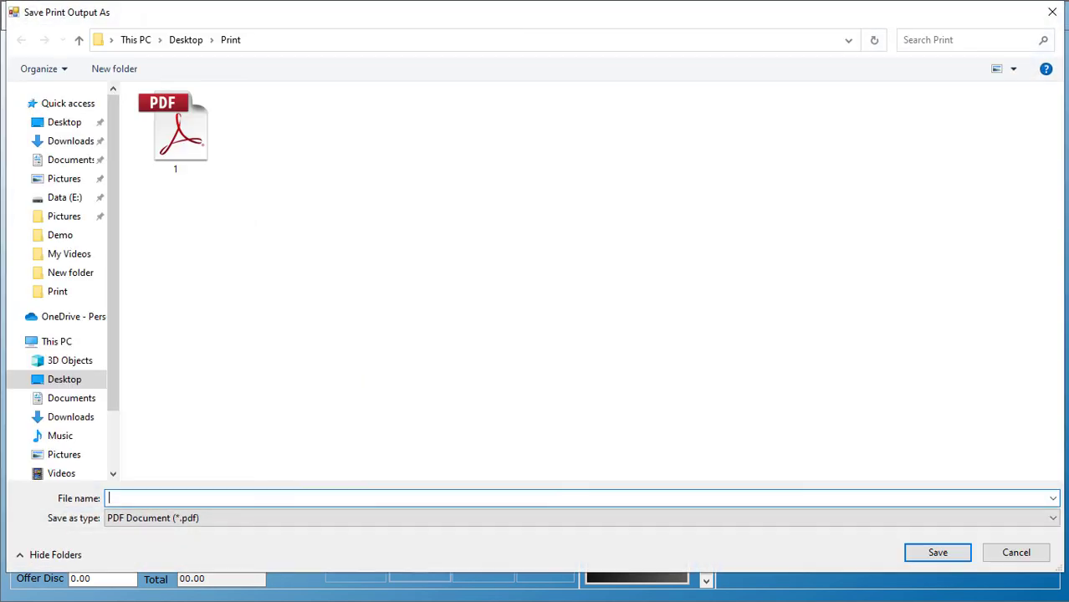
{"action": "left_click", "coordinate": [1052, 12]}
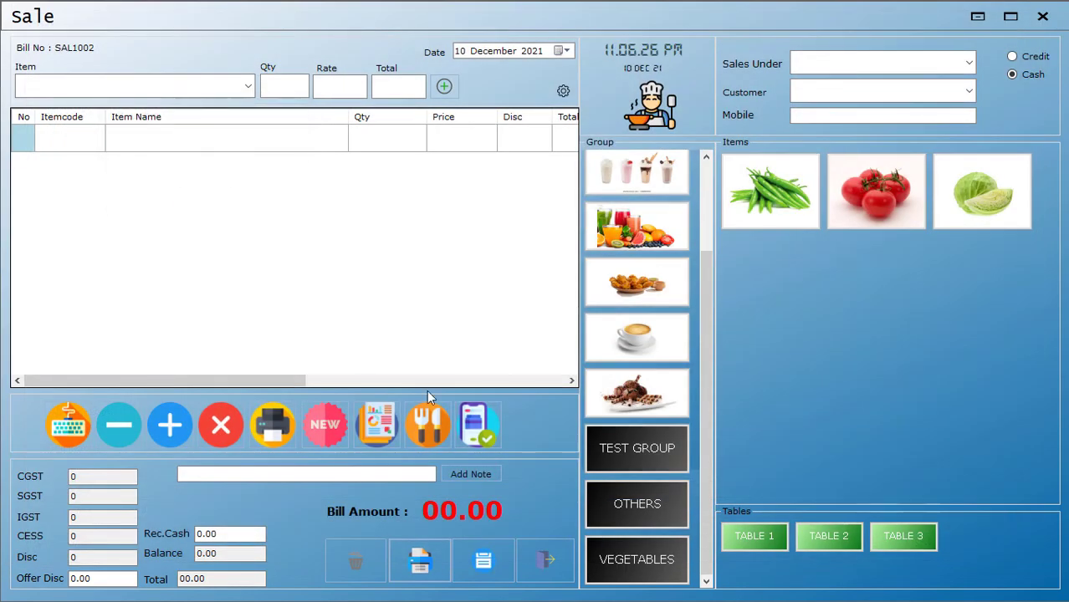
- Add GREEN CHILLY with quantity 2 to a new restaurant bill by searching its name, and close the sale without saving
{"action": "left_click", "coordinate": [53, 87]}
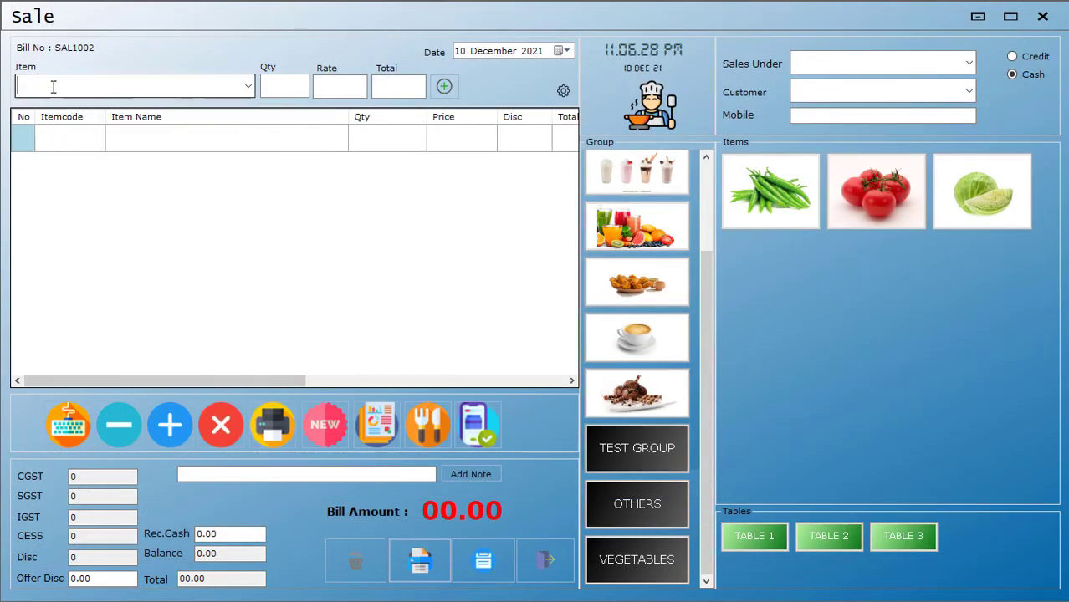
{"action": "type", "text": "G"}
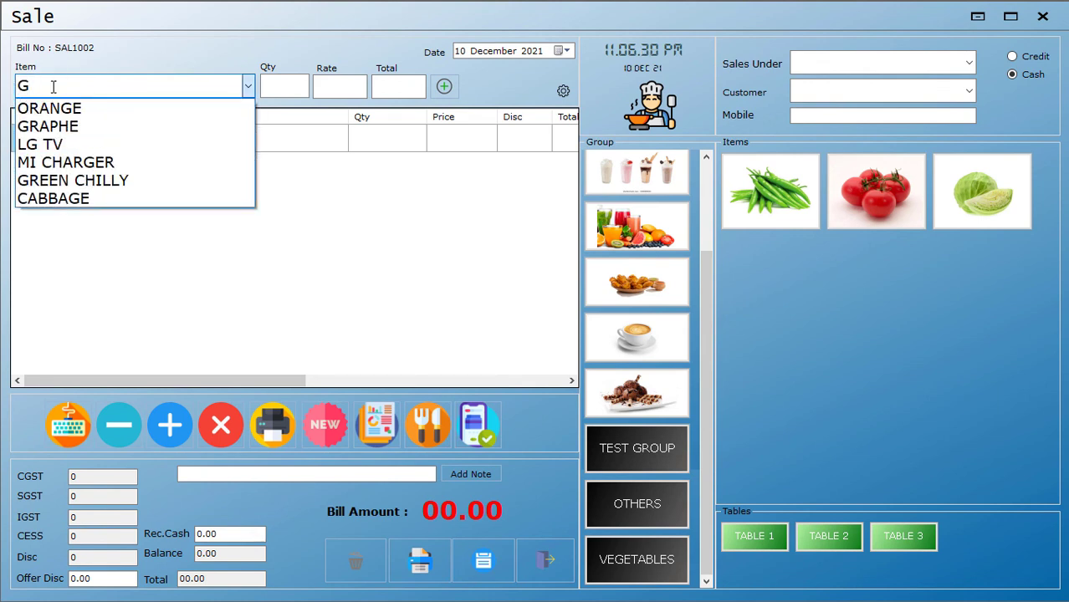
{"action": "key", "text": "Down"}
{"action": "key", "text": "Down"}
{"action": "key", "text": "Down"}
{"action": "key", "text": "Down"}
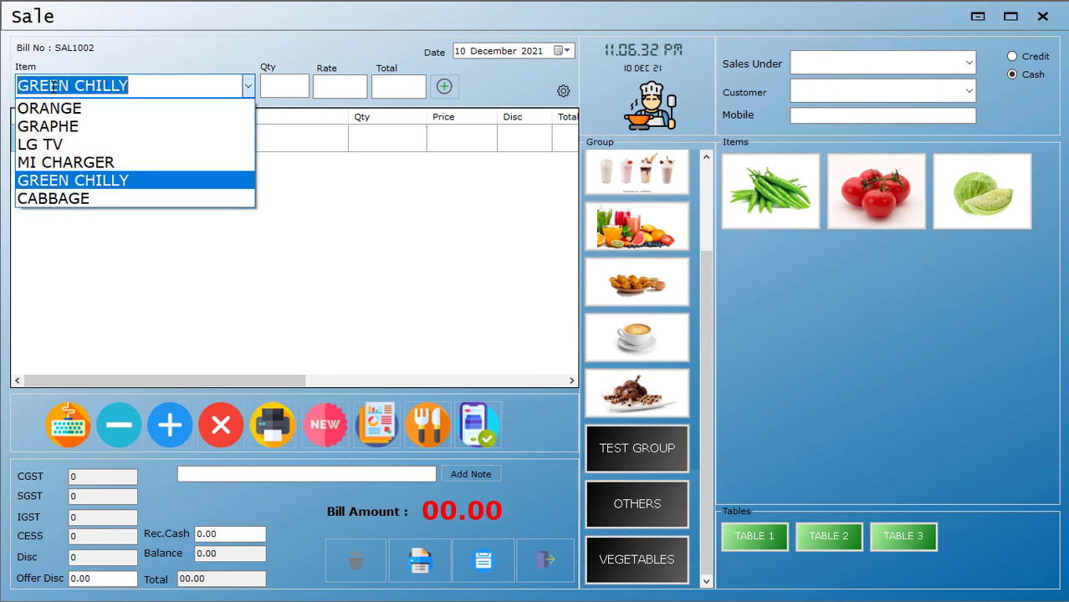
{"action": "key", "text": "Return"}
{"action": "type", "text": "2"}
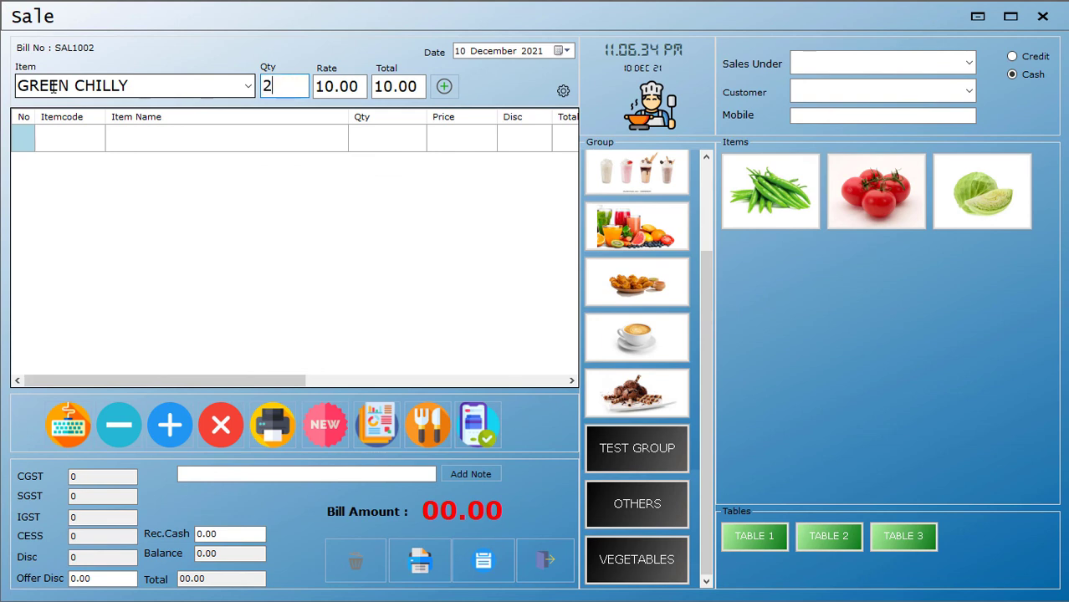
{"action": "key", "text": "Return"}
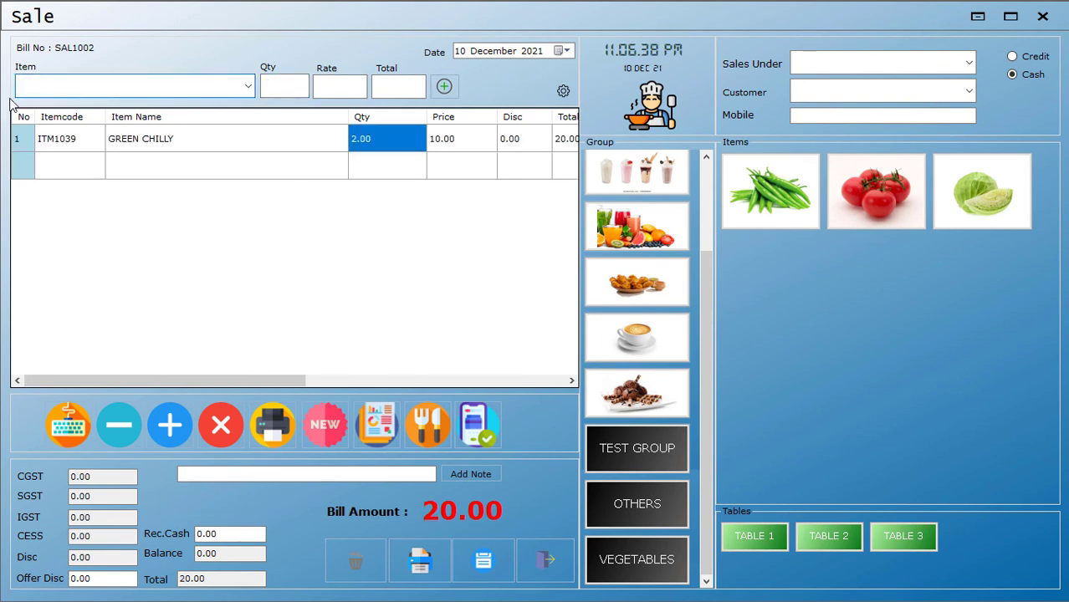
{"action": "left_click", "coordinate": [1043, 15]}
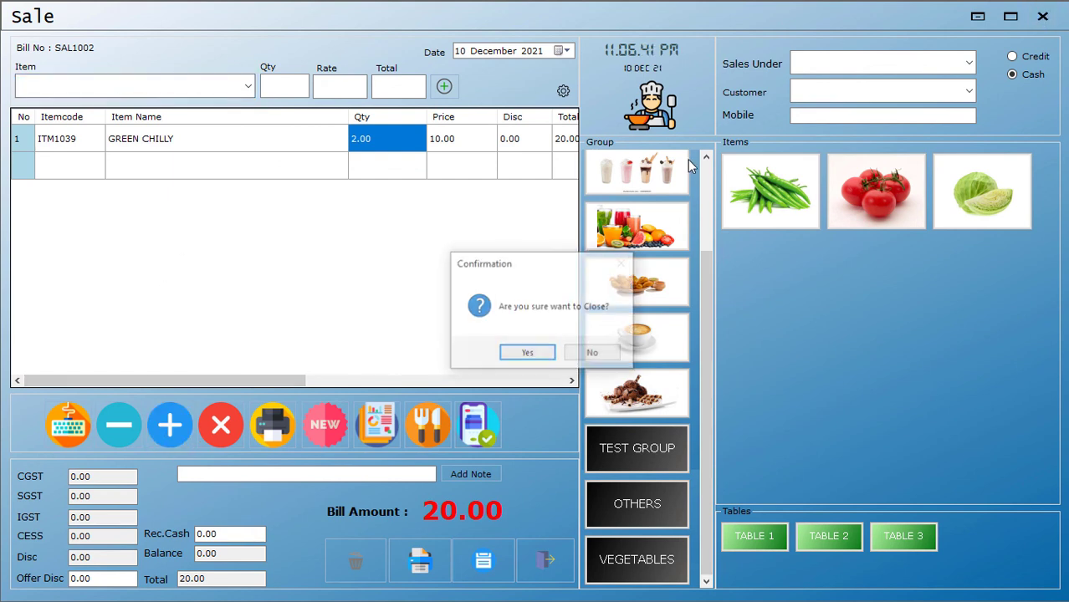
{"action": "left_click", "coordinate": [527, 352]}
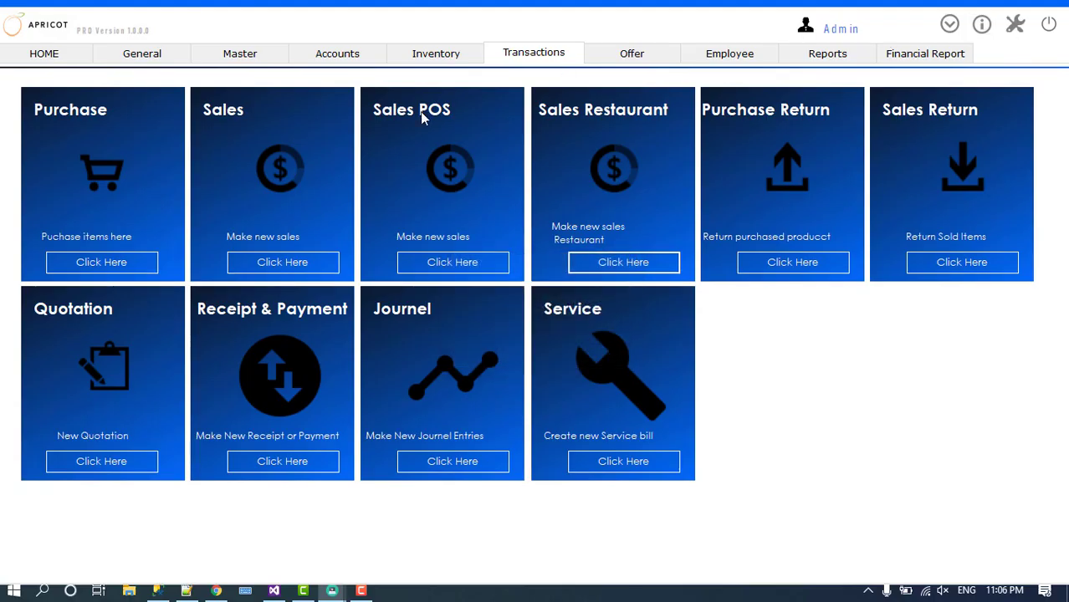
- Open the application settings and examine the sales options and the mobile username and password fields
{"action": "left_click", "coordinate": [1013, 25]}
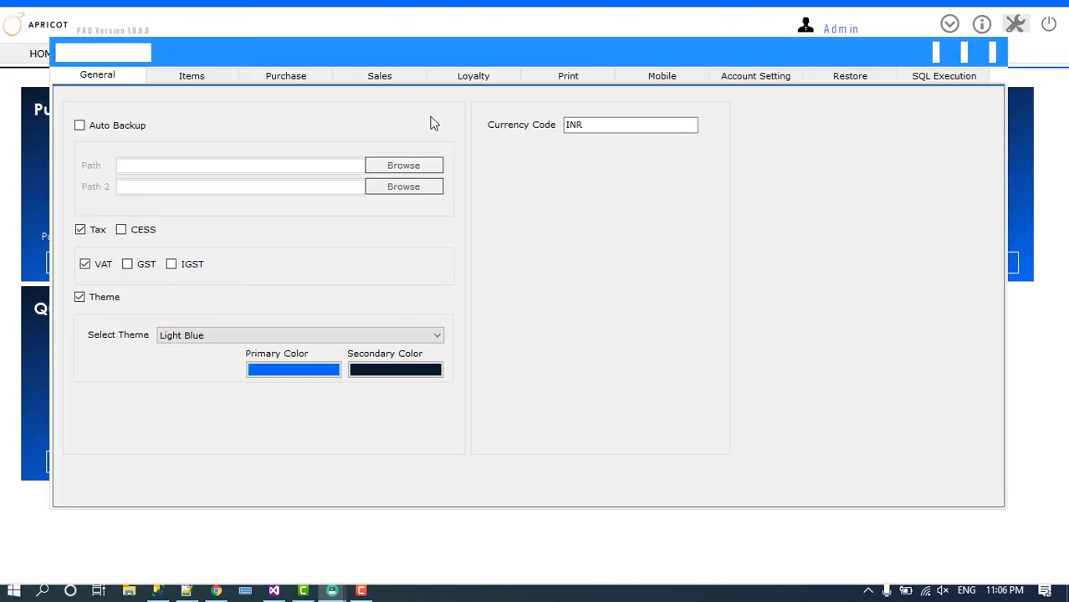
{"action": "left_click", "coordinate": [375, 77]}
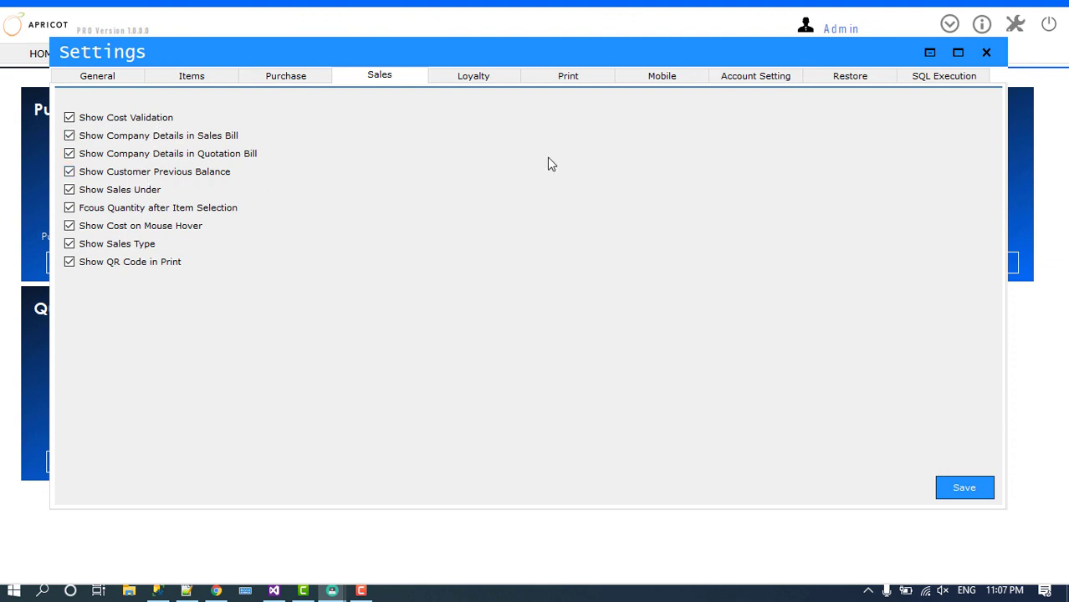
{"action": "left_click", "coordinate": [660, 80]}
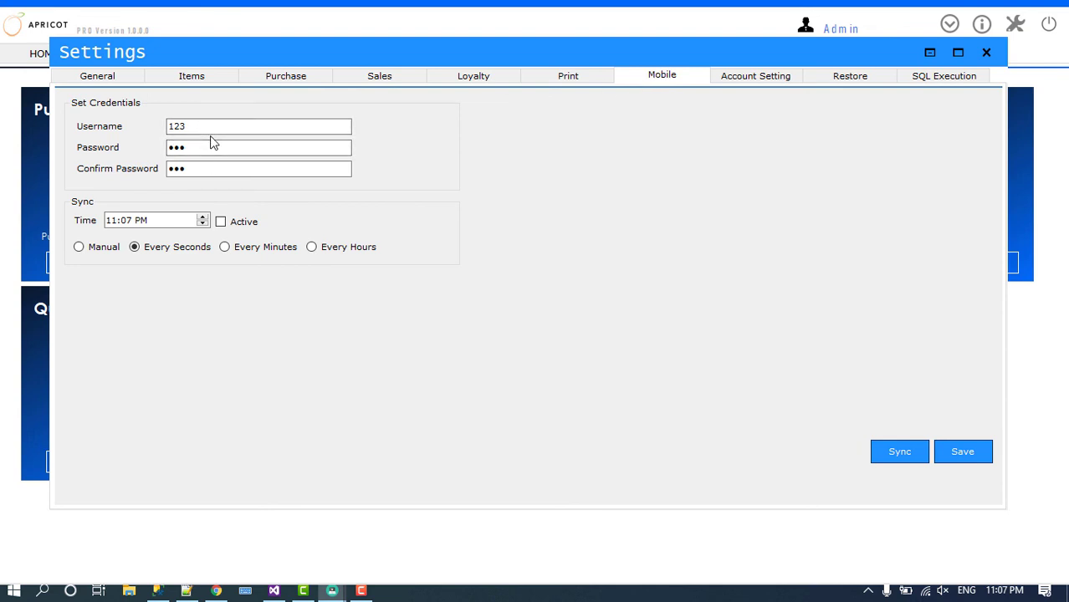
{"action": "left_click_drag", "start_coordinate": [196, 126], "coordinate": [120, 133]}
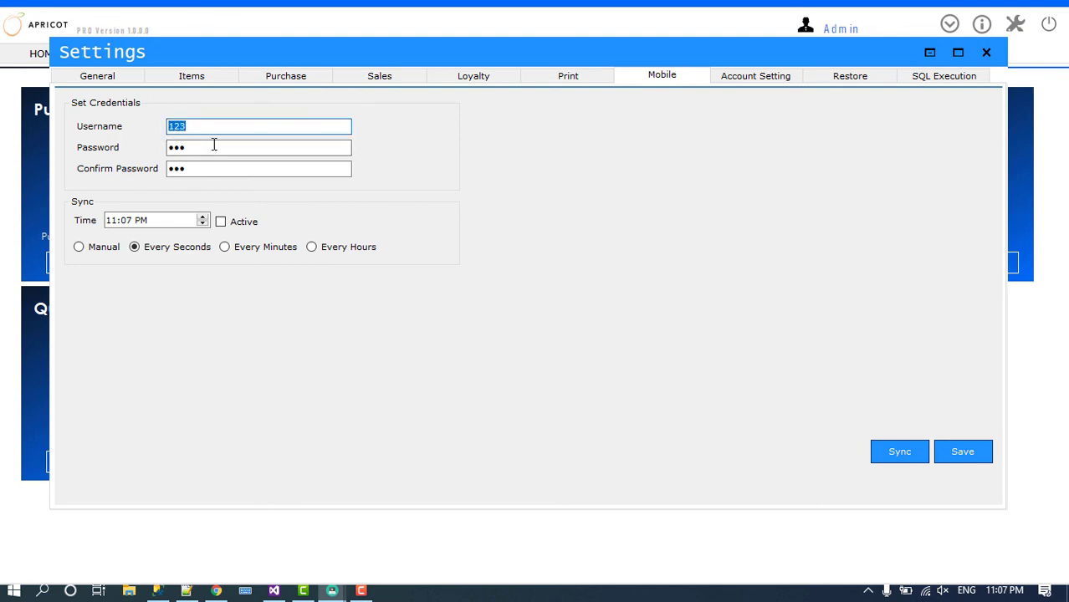
{"action": "key", "text": "Tab"}
{"action": "key", "text": "Tab"}
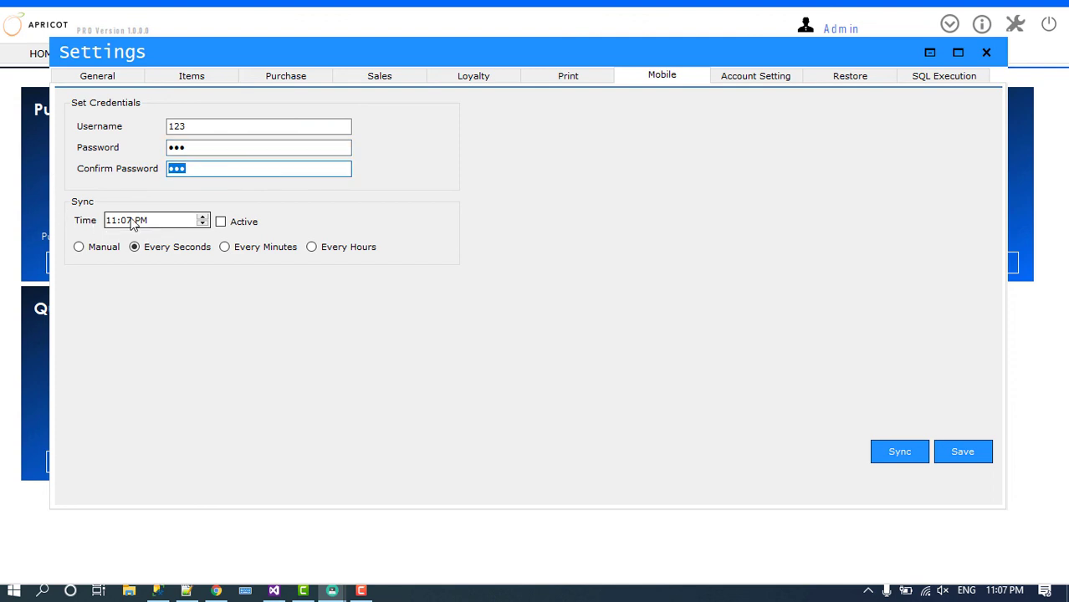
- Try the mobile sync modes Manual and Every Seconds with sync active, view the account settings, and close the settings without saving
{"action": "left_click", "coordinate": [95, 249]}
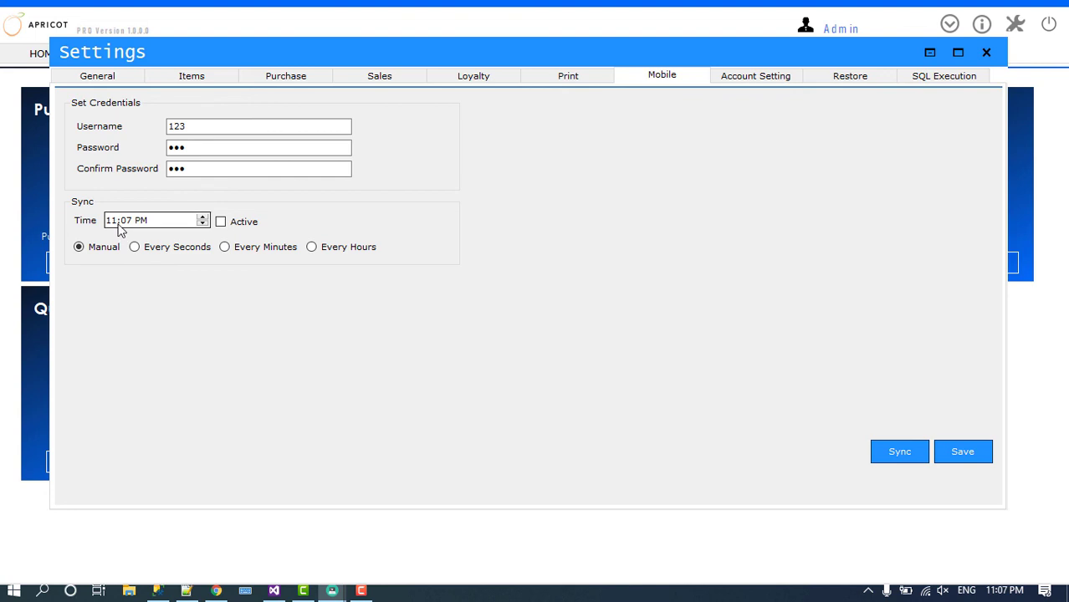
{"action": "left_click", "coordinate": [220, 222]}
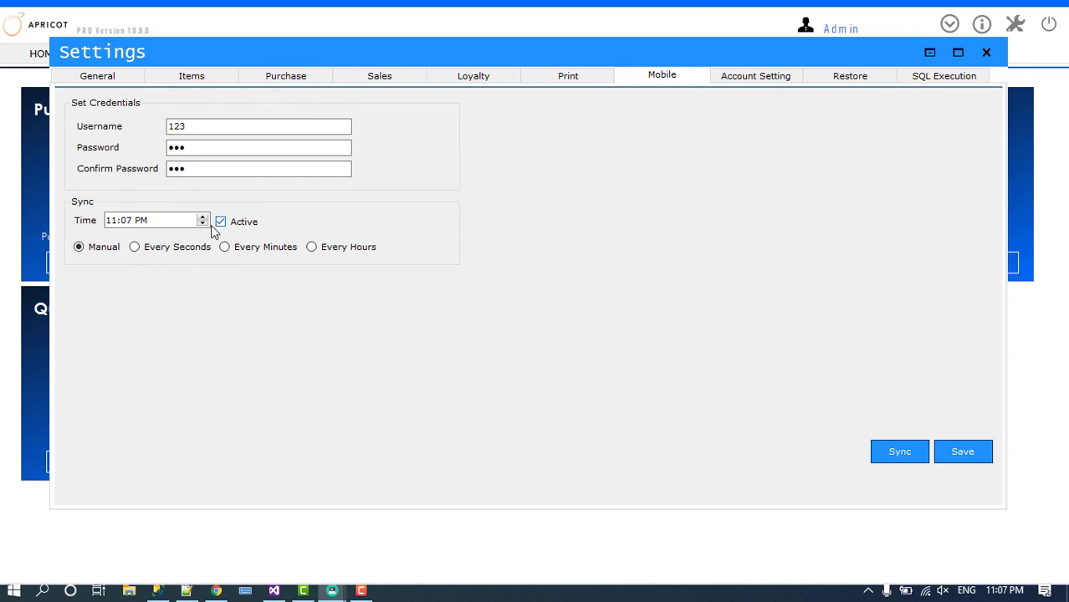
{"action": "left_click", "coordinate": [146, 251]}
{"action": "left_click", "coordinate": [761, 76]}
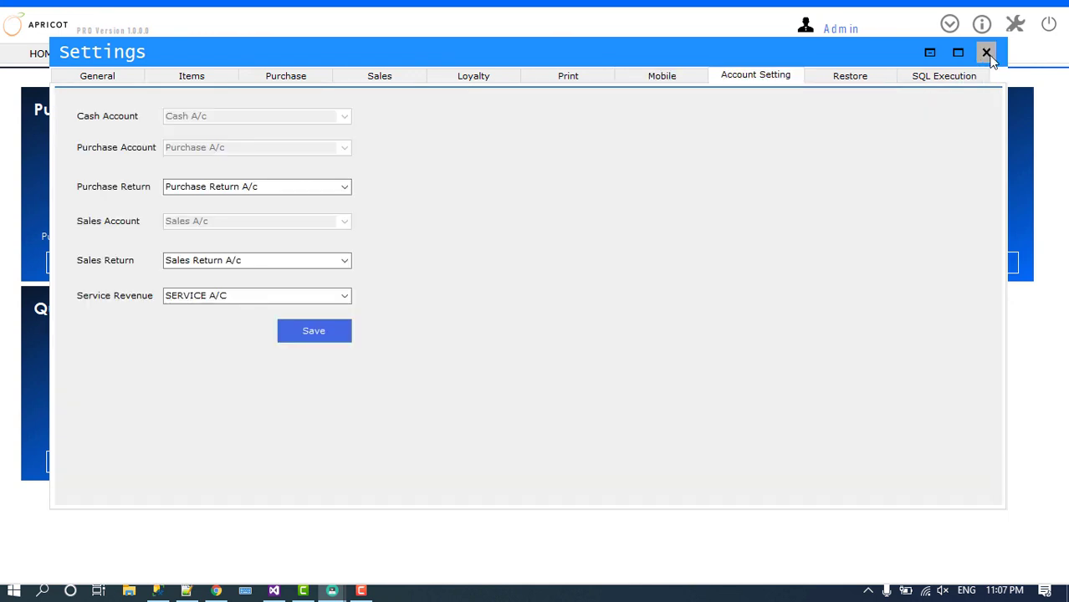
{"action": "left_click", "coordinate": [987, 53]}
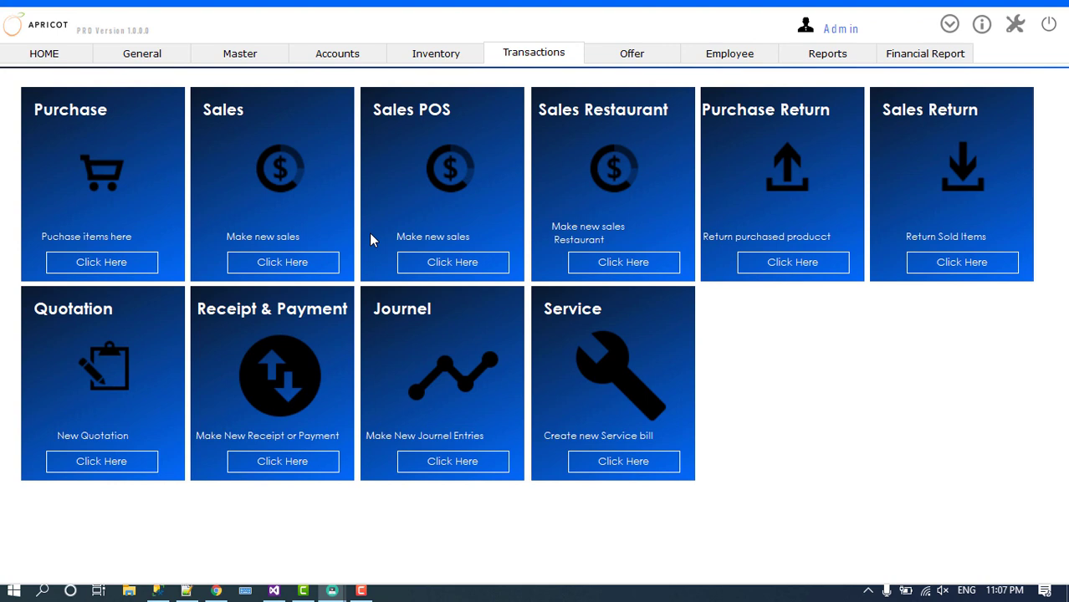